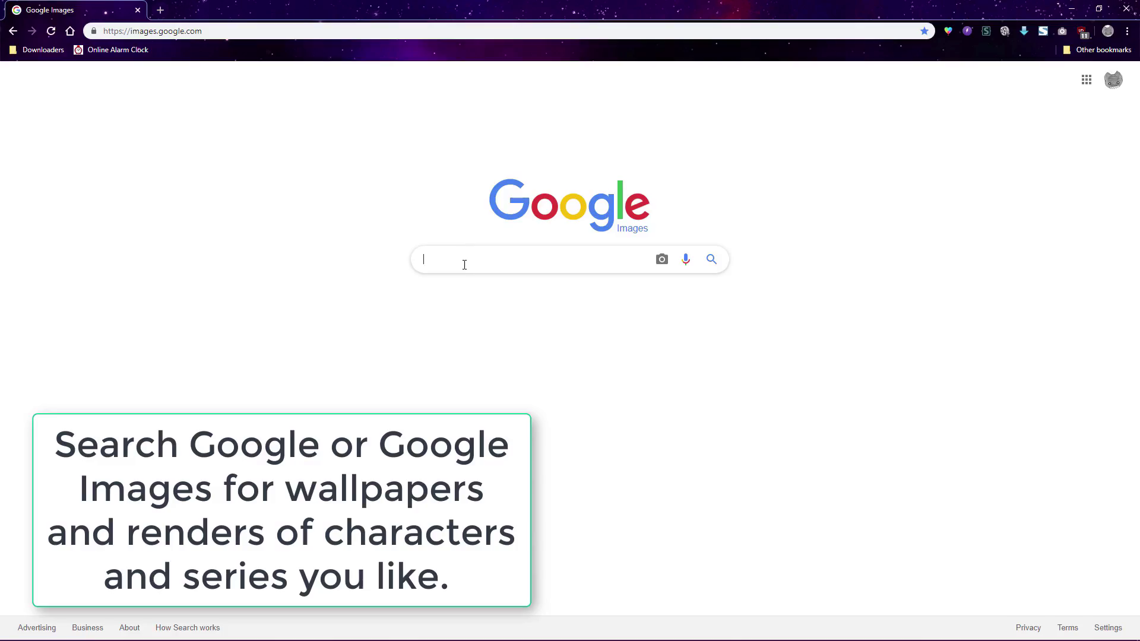
# - Search Google Images for "Nier Automata wallpaper"
pyautogui.write('N')
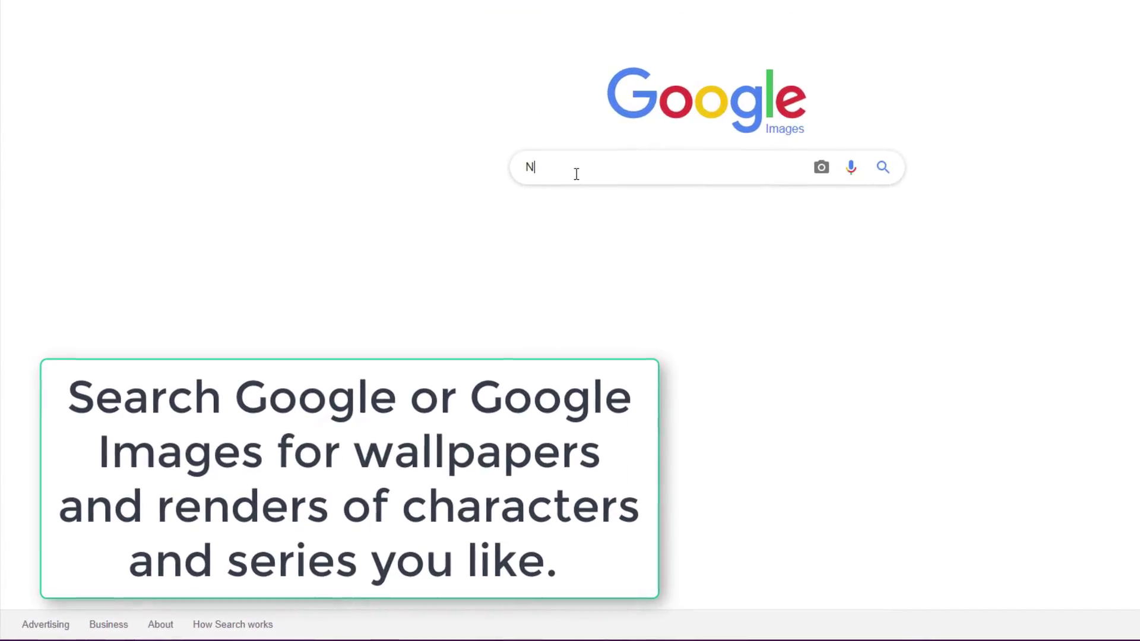
pyautogui.write('ier Automata wallp')
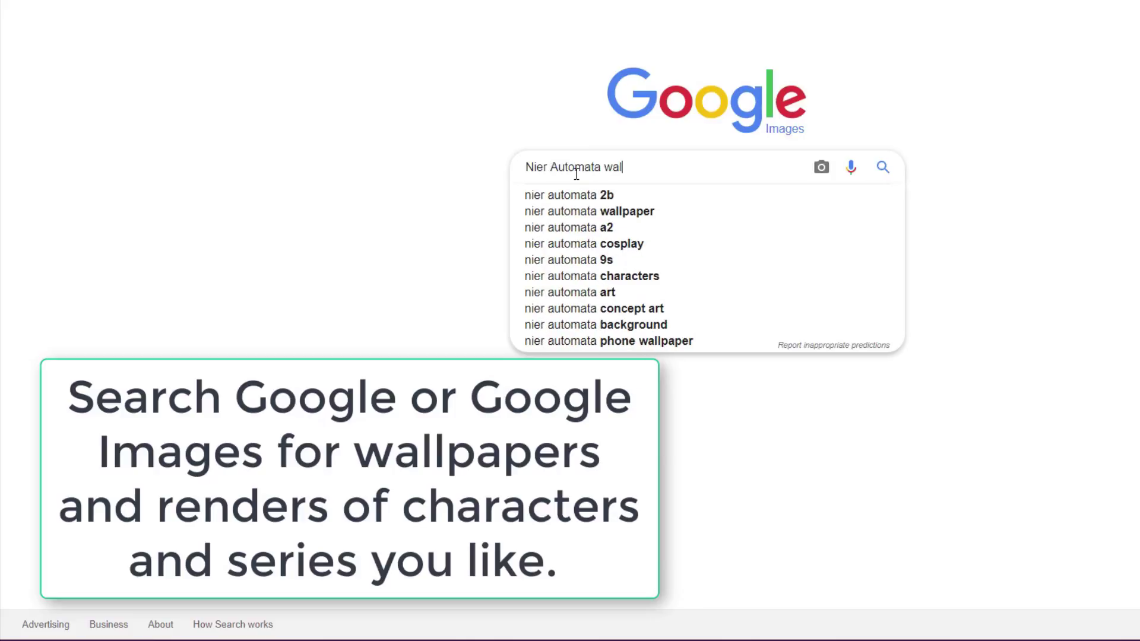
pyautogui.write('aper')
pyautogui.press('Return')
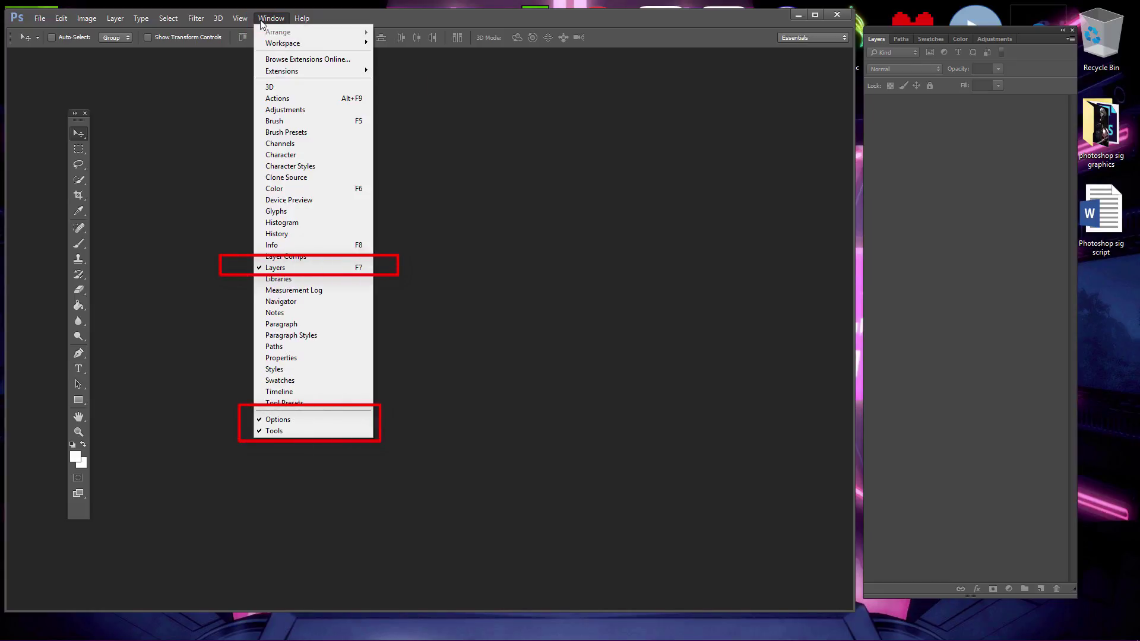
# - Create a new 600 x 150 pixel document in Photoshop and float its canvas window in the middle of the workspace
pyautogui.moveTo(44, 18)
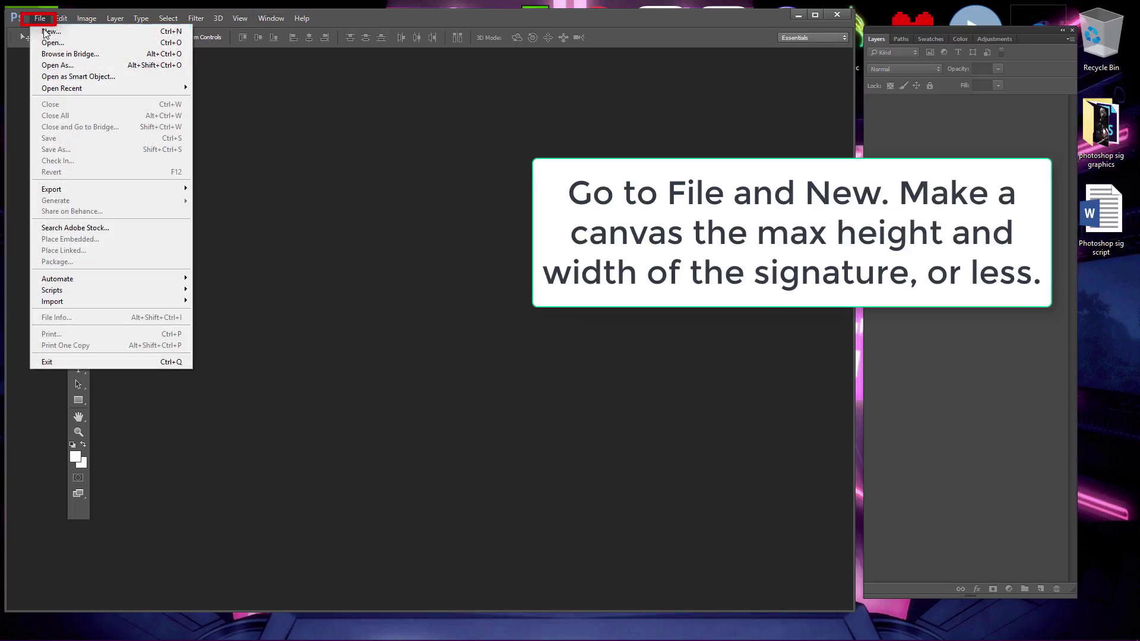
pyautogui.click(44, 30)
pyautogui.press('Tab')
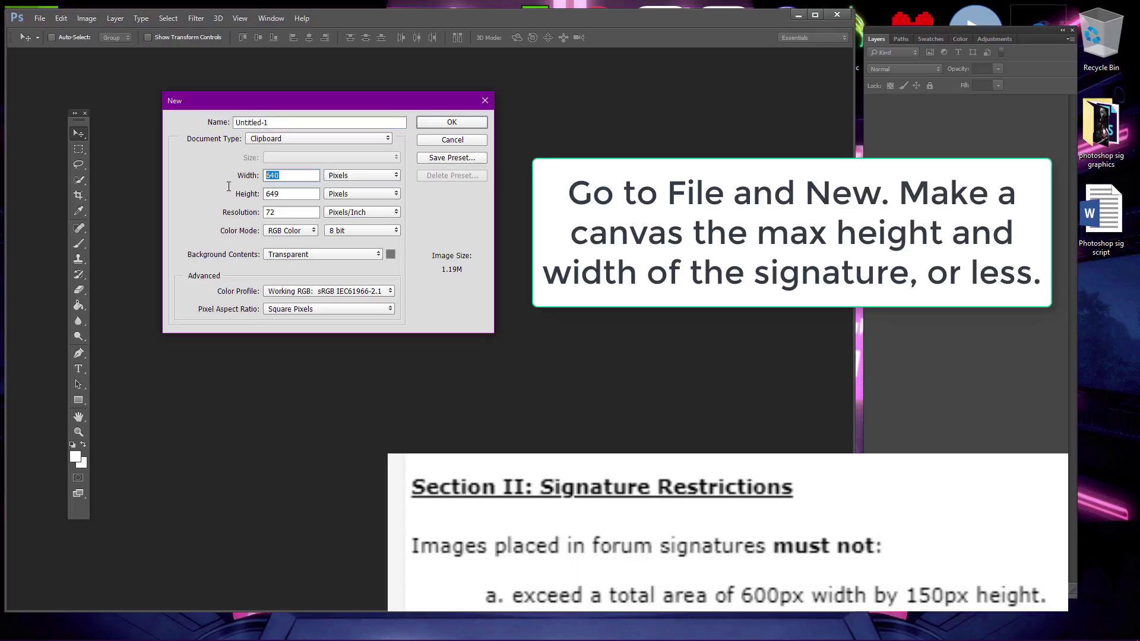
pyautogui.write('600')
pyautogui.press('Tab')
pyautogui.write('150')
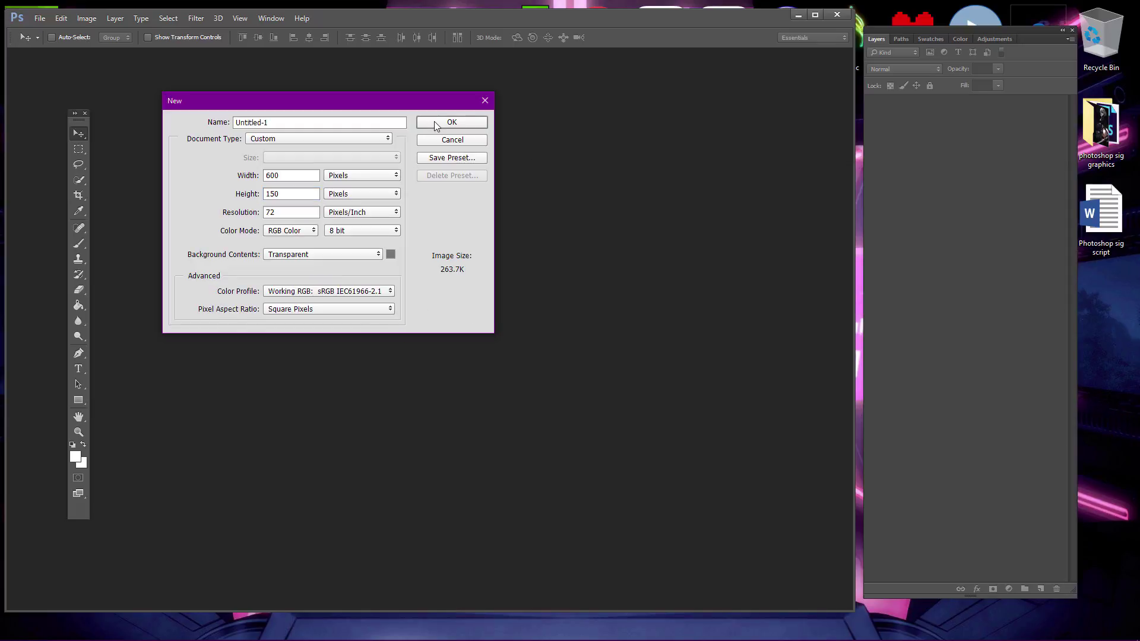
pyautogui.click(435, 122)
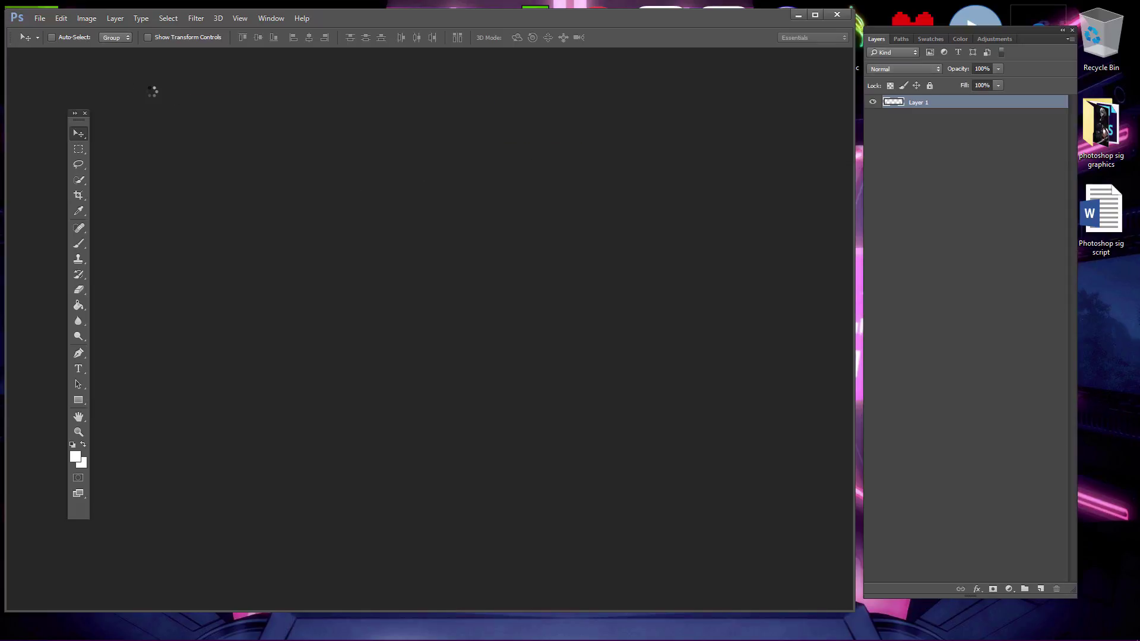
pyautogui.moveTo(110, 54); pyautogui.dragTo(325, 257)
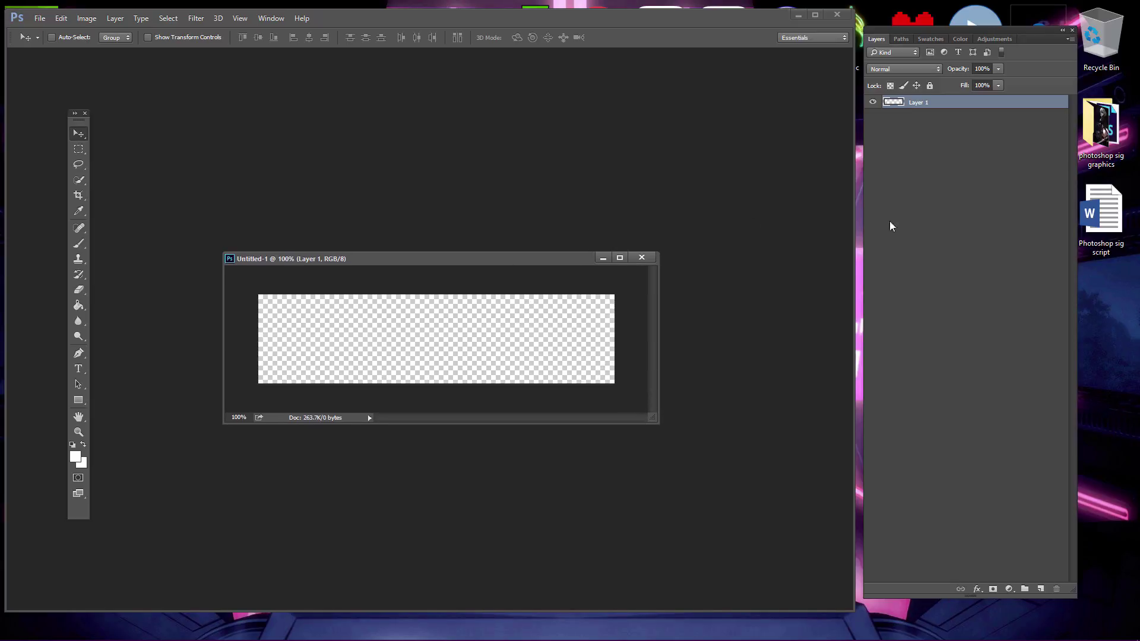
# - Place the dark white-haired character wallpaper from the graphics folder, scale it proportionally to 73.31%, and position the head near the banner's right end
pyautogui.doubleClick(1091, 147)
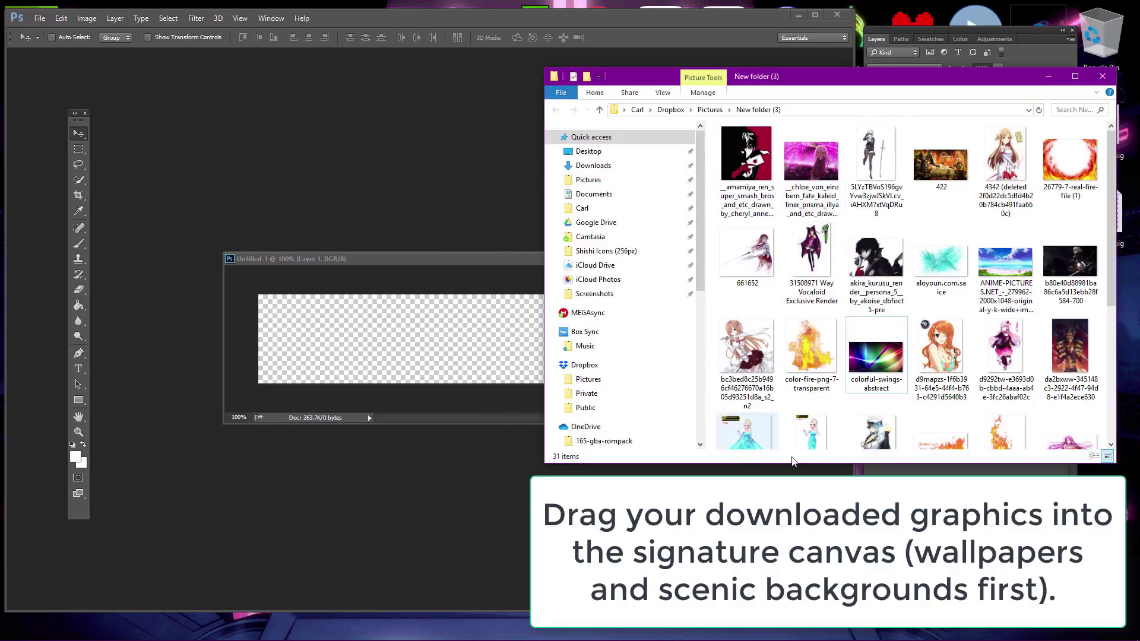
pyautogui.moveTo(1071, 261); pyautogui.dragTo(343, 342)
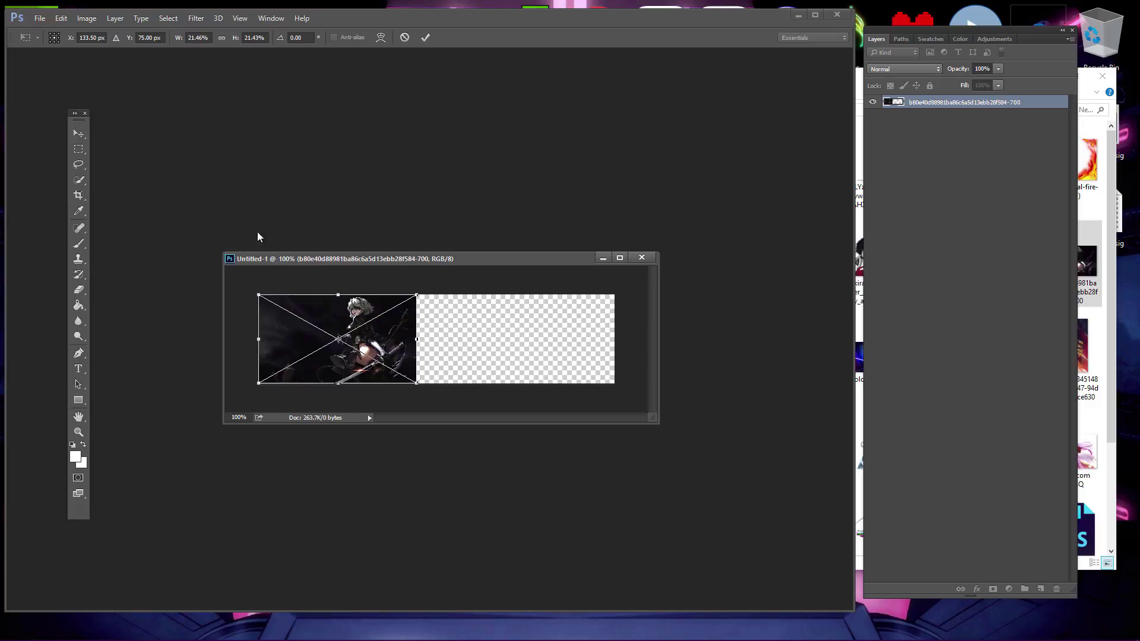
pyautogui.moveTo(417, 383); pyautogui.dragTo(653, 497)
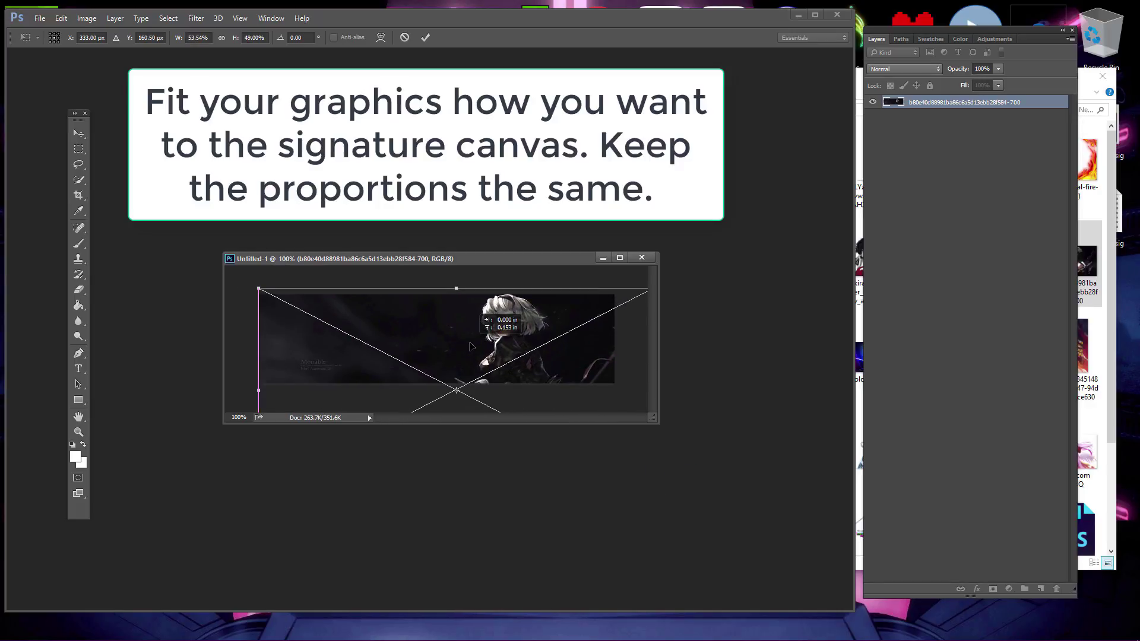
pyautogui.moveTo(469, 351); pyautogui.dragTo(394, 365)
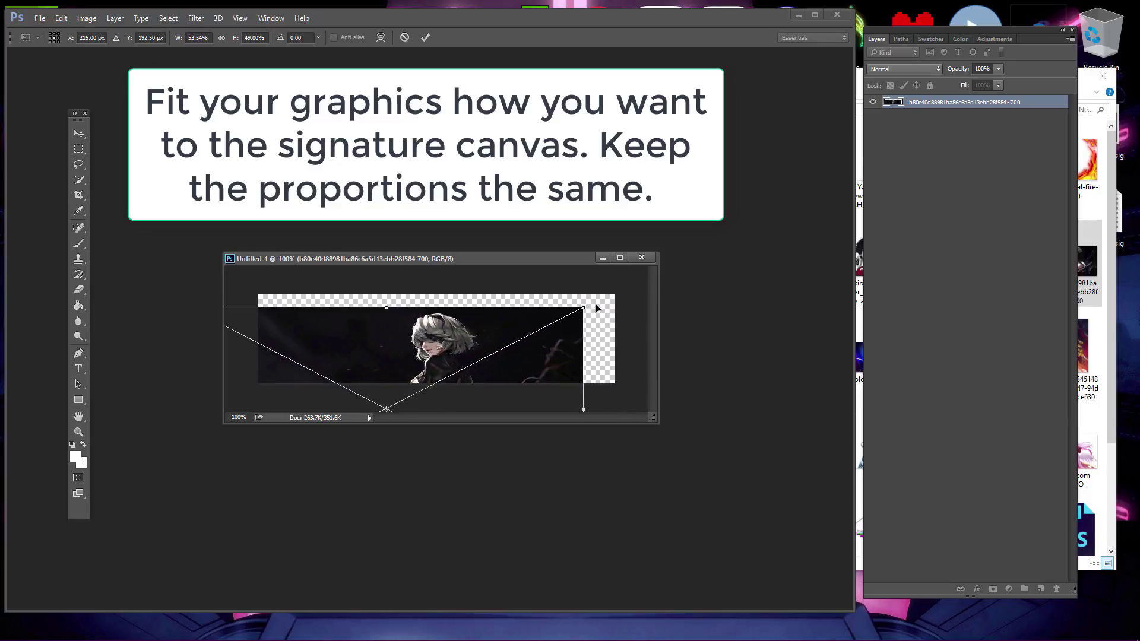
pyautogui.moveTo(624, 285); pyautogui.dragTo(733, 178)
pyautogui.moveTo(480, 285); pyautogui.dragTo(425, 351)
pyautogui.click(221, 37)
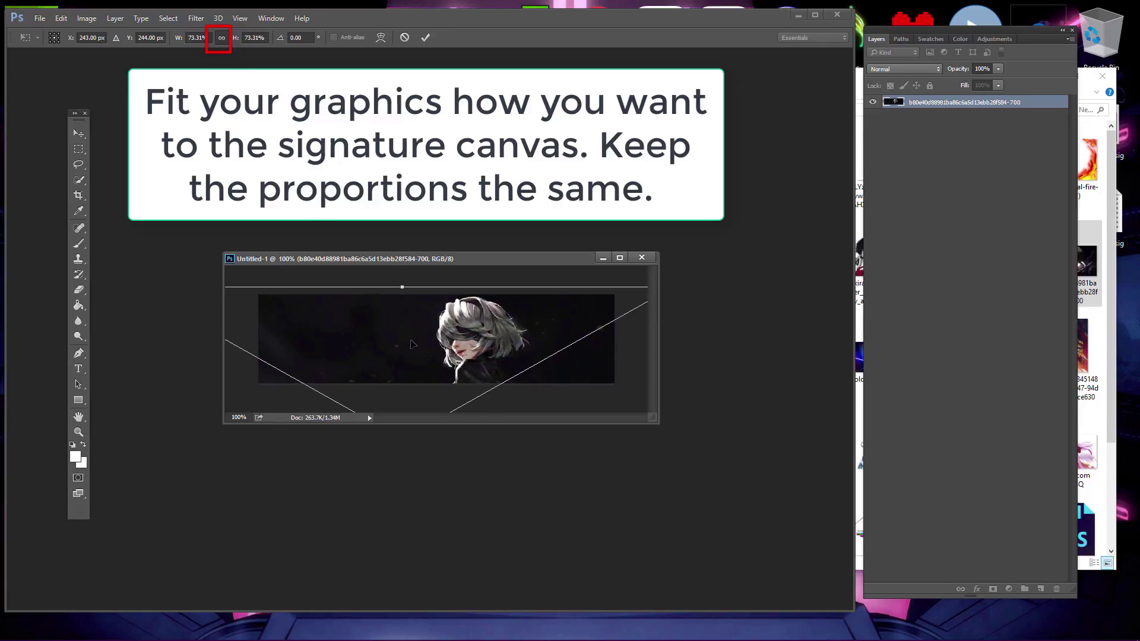
pyautogui.press('Return')
pyautogui.moveTo(472, 340); pyautogui.dragTo(541, 334)
pyautogui.moveTo(513, 262); pyautogui.dragTo(519, 242)
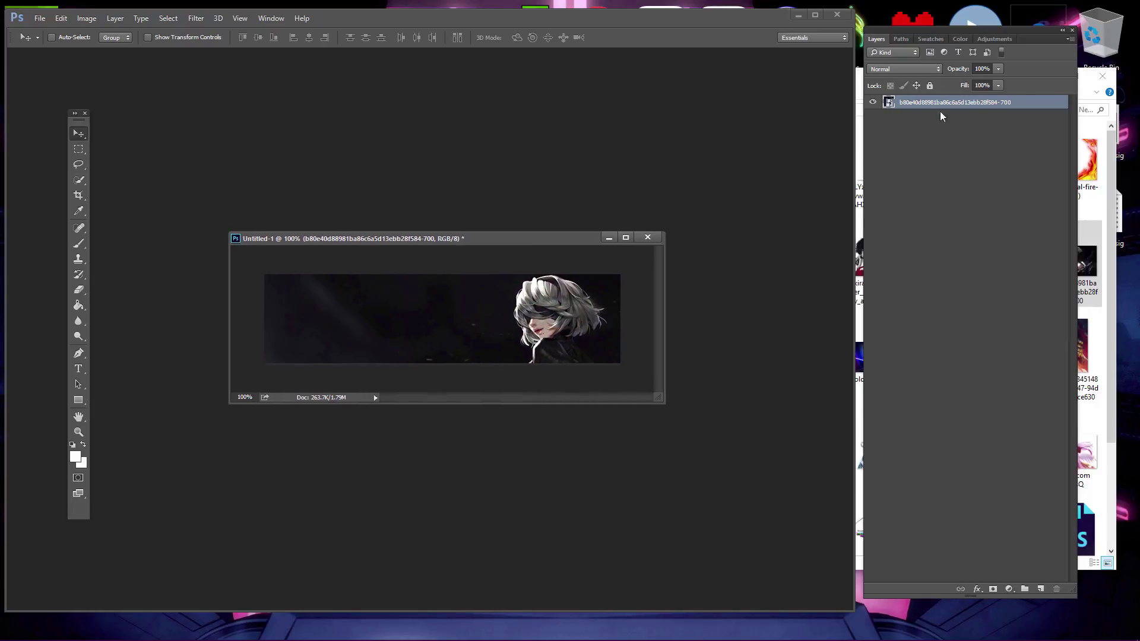
# - Place the ANIME-PICTURES.NET beach wallpaper over the canvas and scale it proportionally to 41.15% so its clouds fill the banner
pyautogui.moveTo(1020, 34); pyautogui.dragTo(1003, 46)
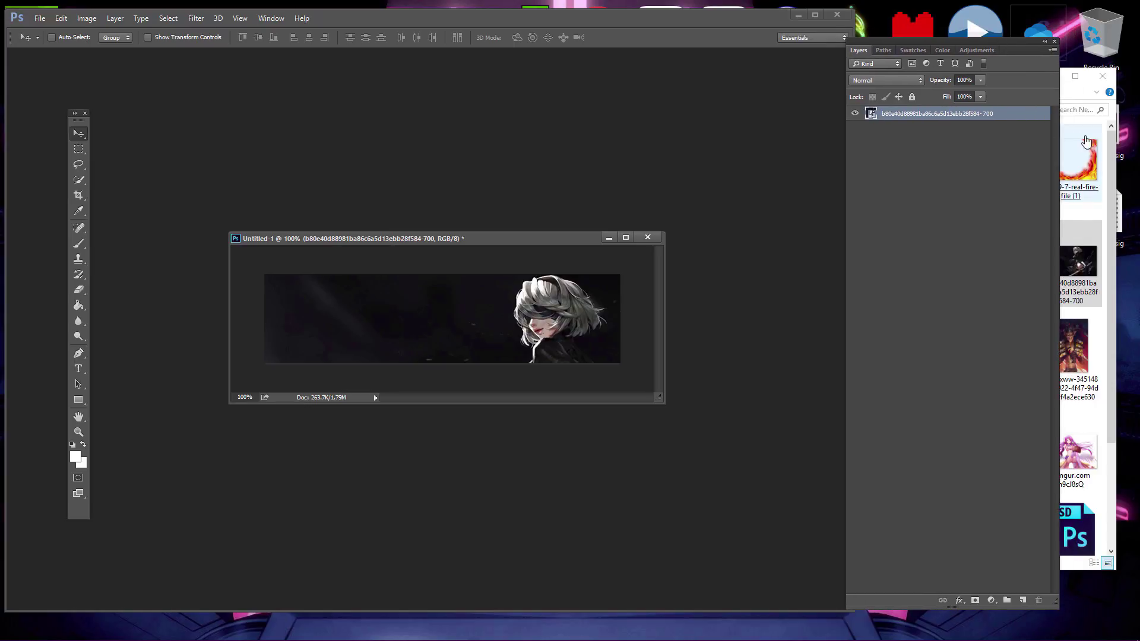
pyautogui.click(1065, 76)
pyautogui.click(1005, 261)
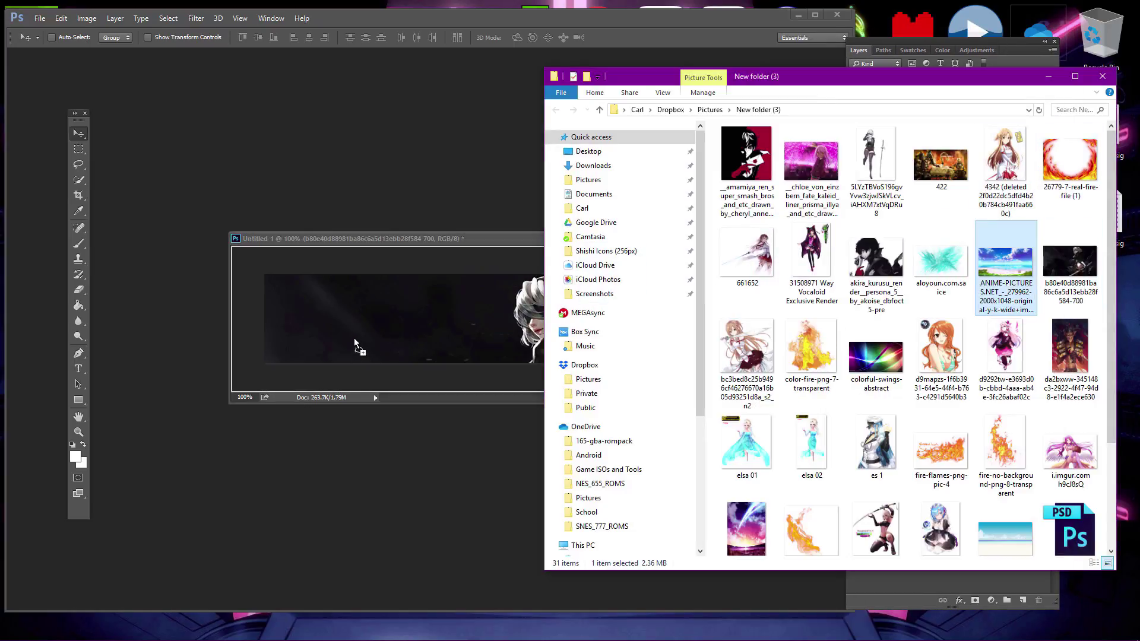
pyautogui.click(361, 323)
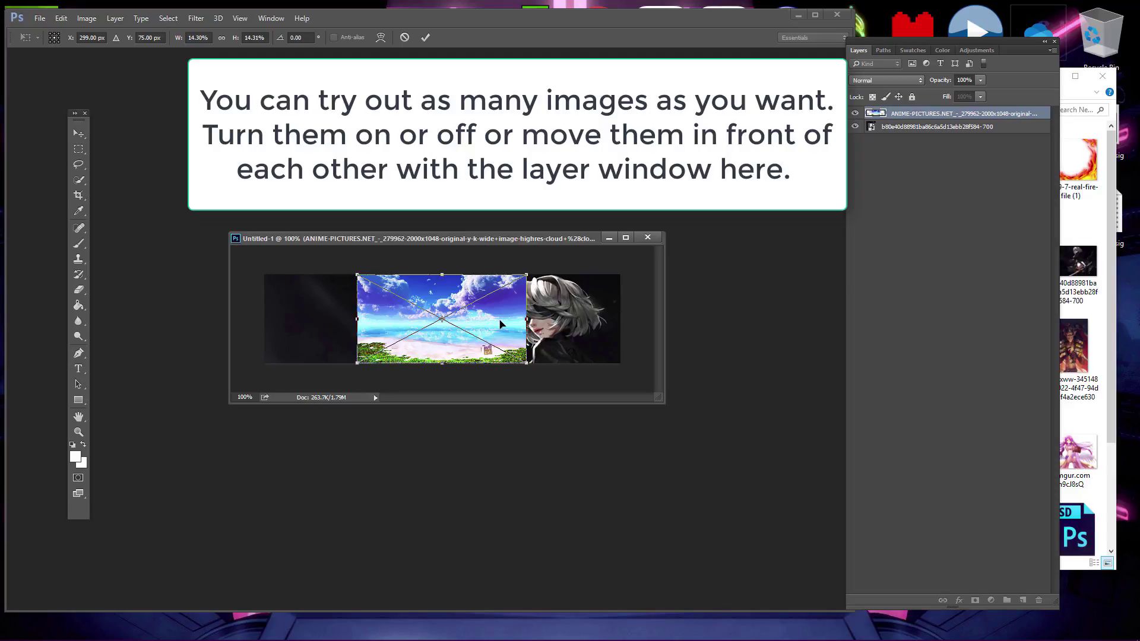
pyautogui.moveTo(507, 318); pyautogui.dragTo(738, 475)
pyautogui.click(221, 37)
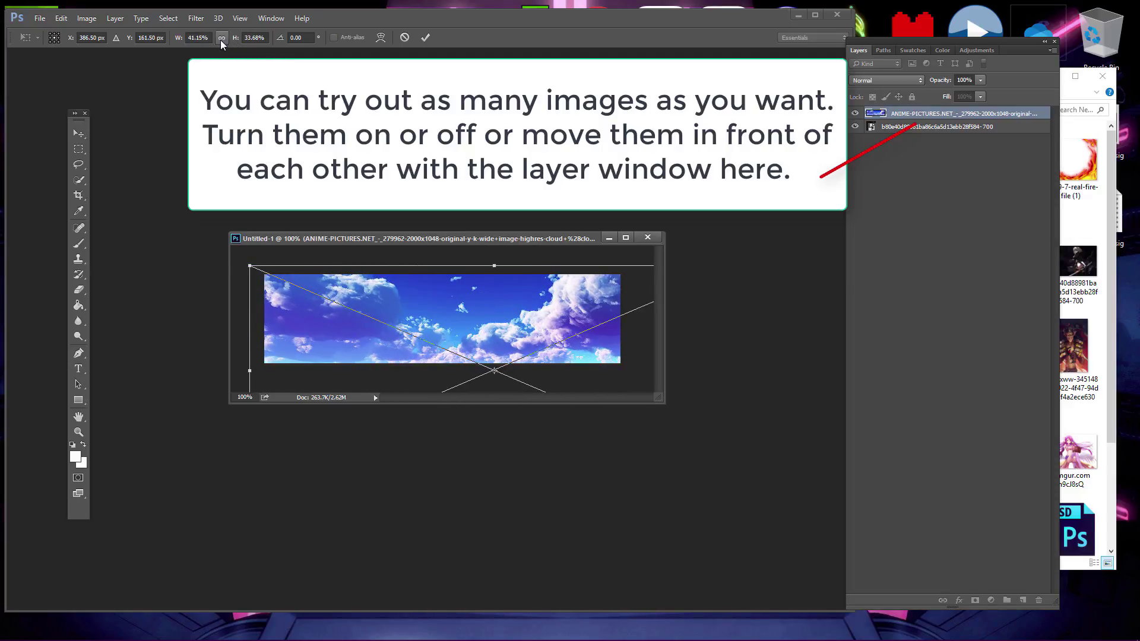
pyautogui.moveTo(466, 327); pyautogui.dragTo(460, 308)
pyautogui.click(1109, 232)
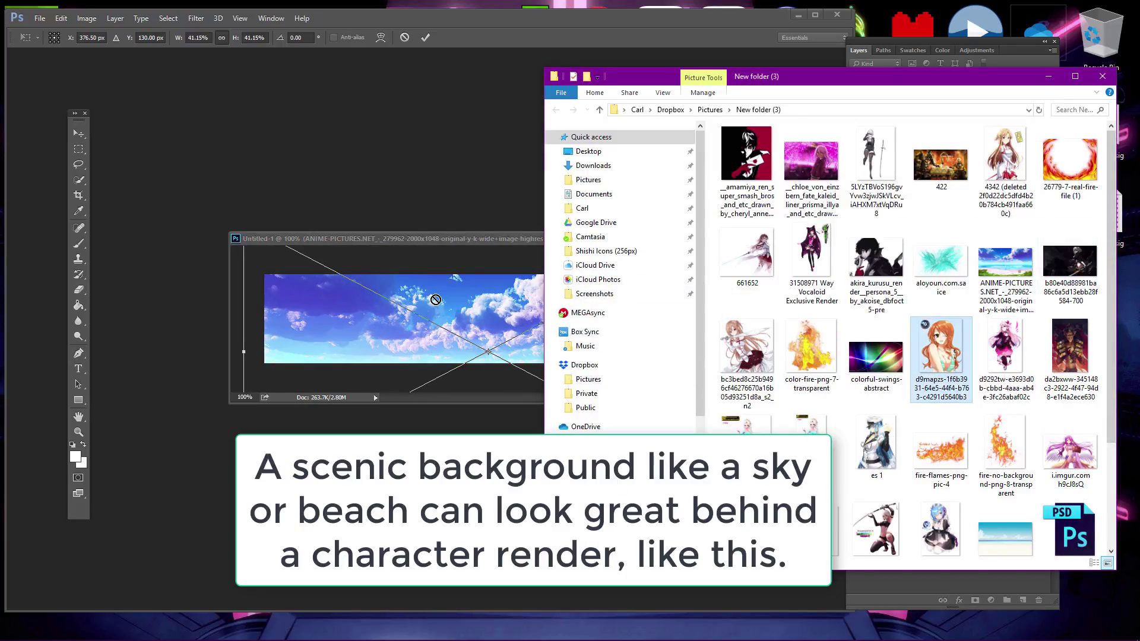
pyautogui.click(449, 301)
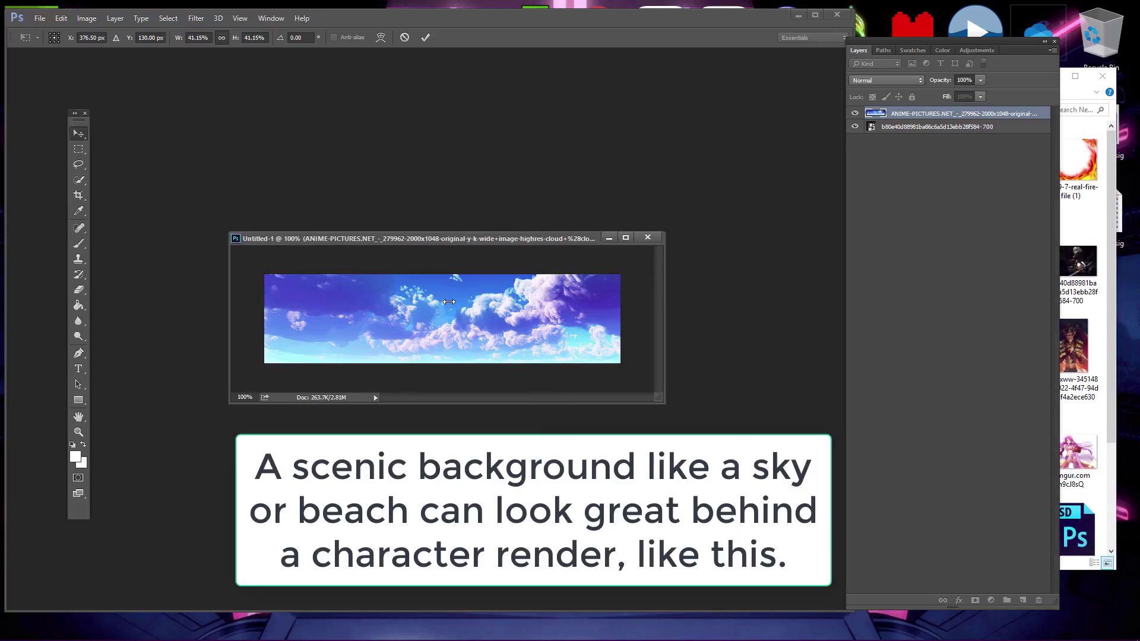
pyautogui.press('Return')
# - Place the orange-haired character render above the sky, scaled proportionally to 138.56% with the face in the banner's right part
pyautogui.click(1116, 338)
pyautogui.moveTo(947, 353); pyautogui.dragTo(576, 323)
pyautogui.moveTo(583, 374); pyautogui.dragTo(764, 509)
pyautogui.moveTo(598, 348); pyautogui.dragTo(505, 299)
pyautogui.click(222, 37)
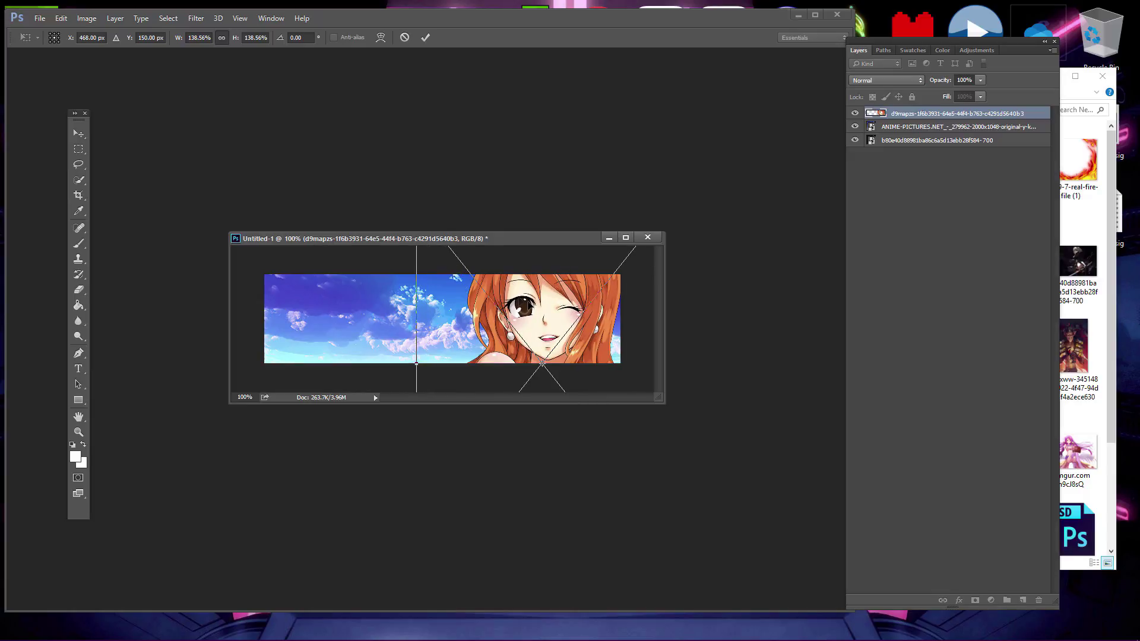
pyautogui.press('Return')
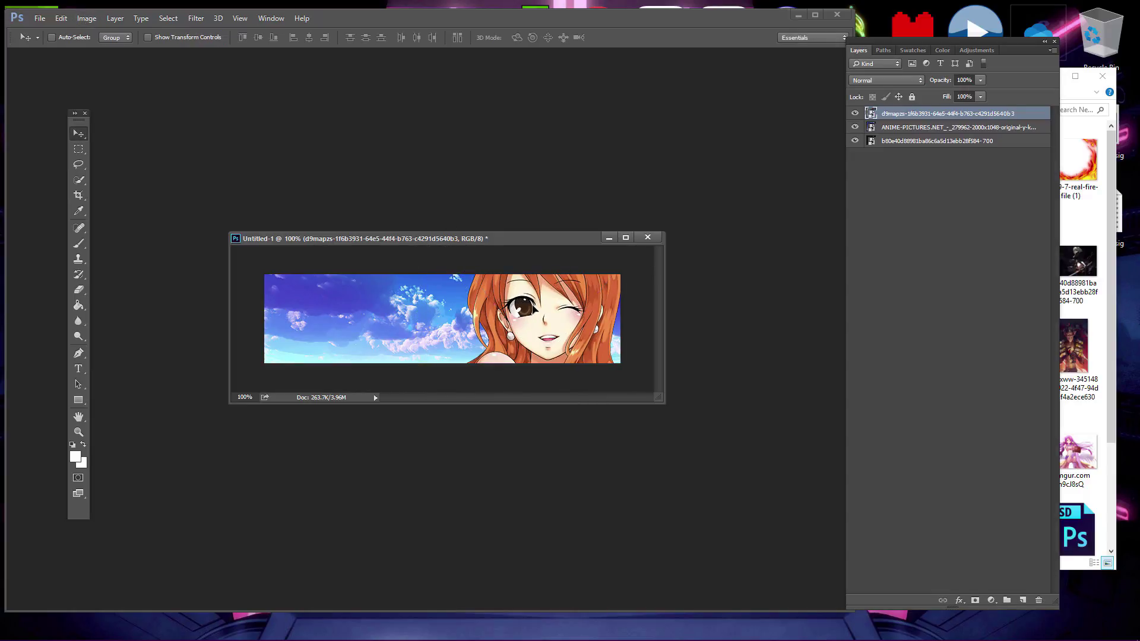
# - Shift the render to expose its round logo watermark, erase the watermark with the Eraser, and move the face back into the banner
pyautogui.moveTo(533, 311); pyautogui.dragTo(524, 321)
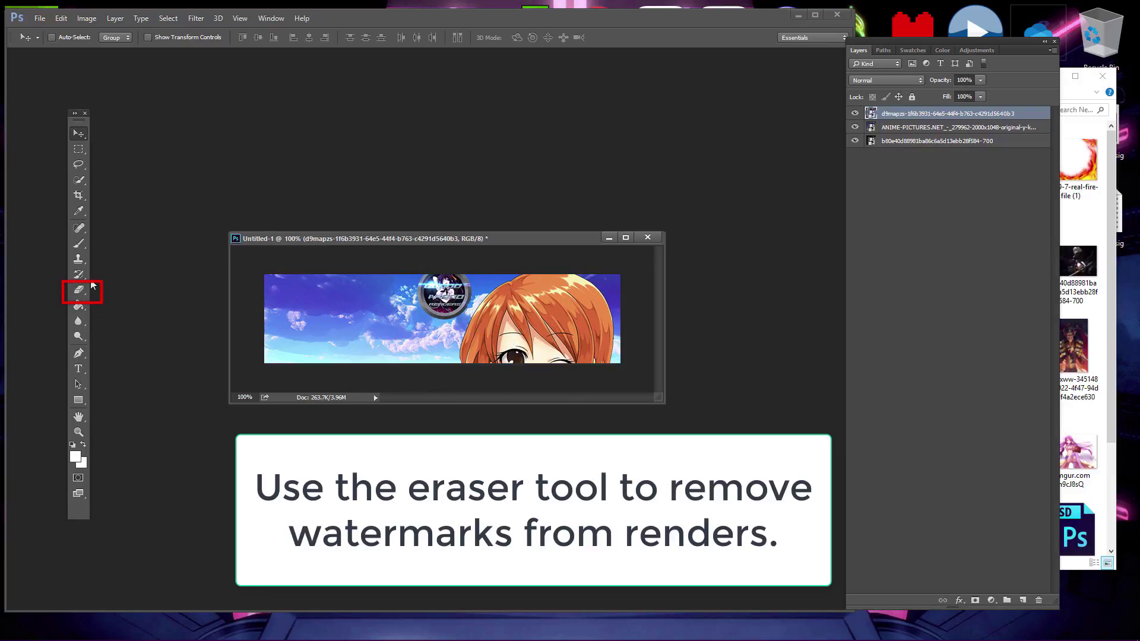
pyautogui.click(79, 290)
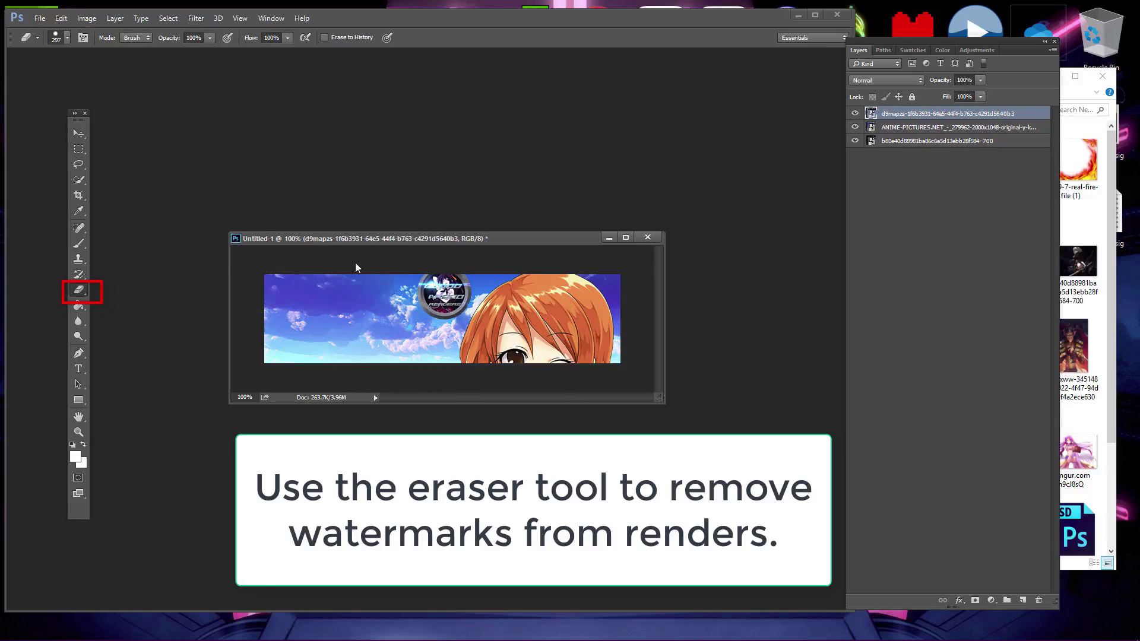
pyautogui.click(425, 291)
pyautogui.click(409, 248)
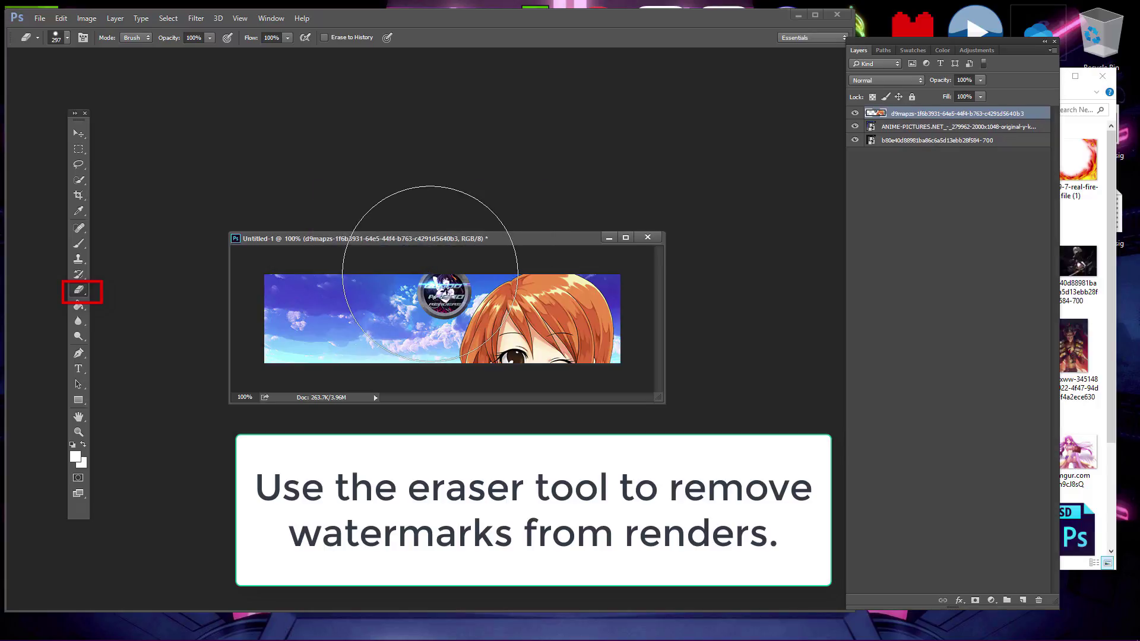
pyautogui.click(394, 257)
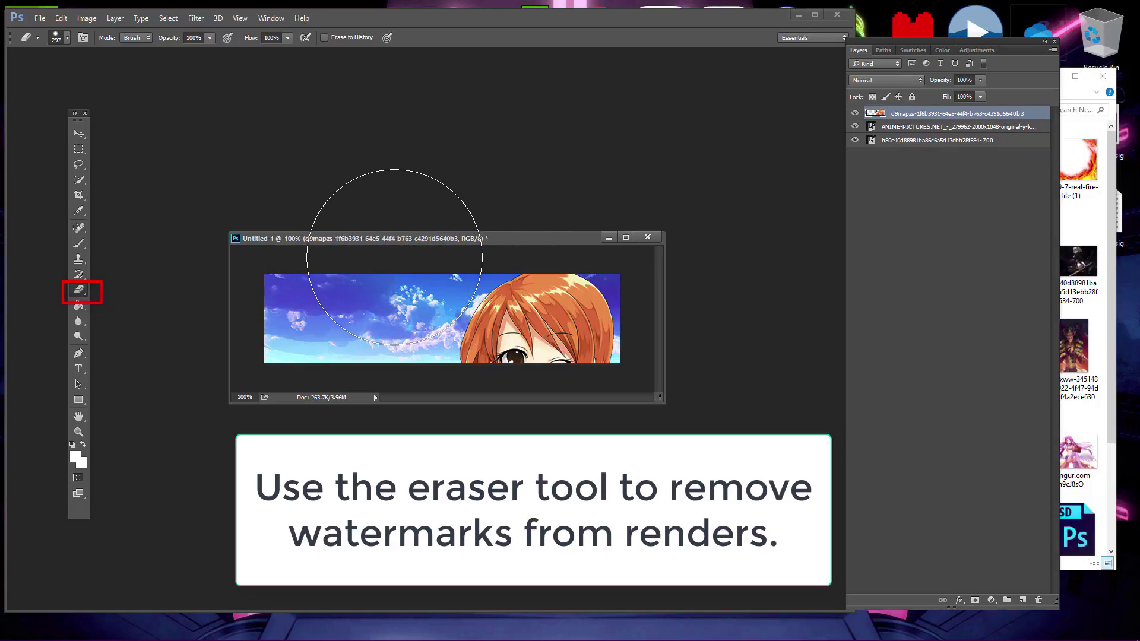
pyautogui.press('v')
pyautogui.moveTo(552, 339); pyautogui.dragTo(549, 294)
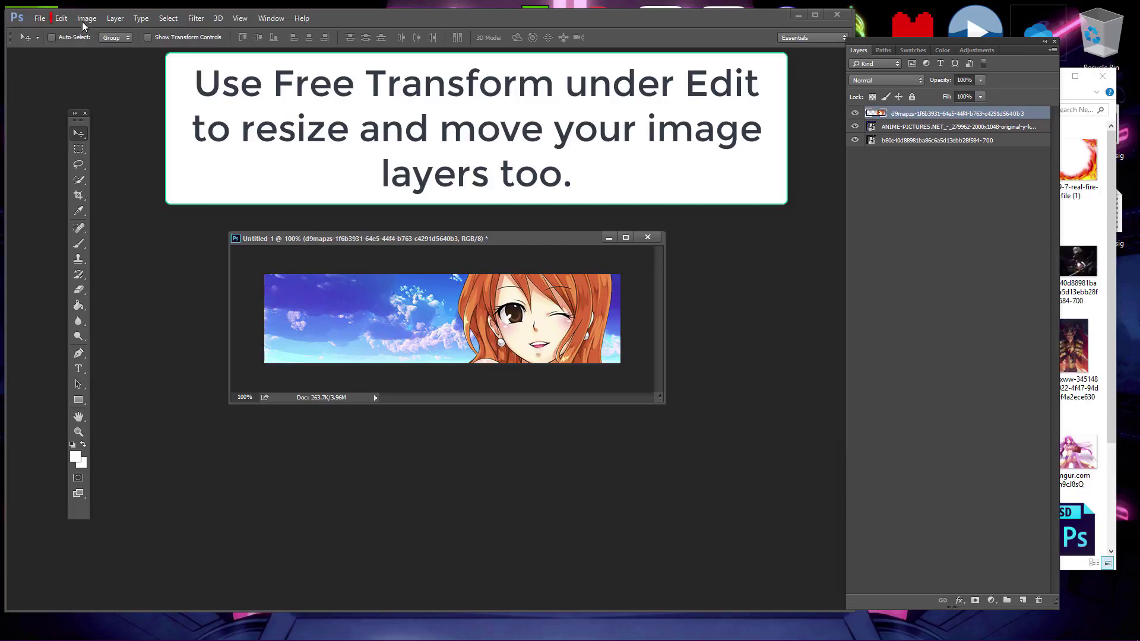
# - Shrink the character render proportionally with Free Transform and position her head and shoulders near the banner's right end
pyautogui.click(61, 17)
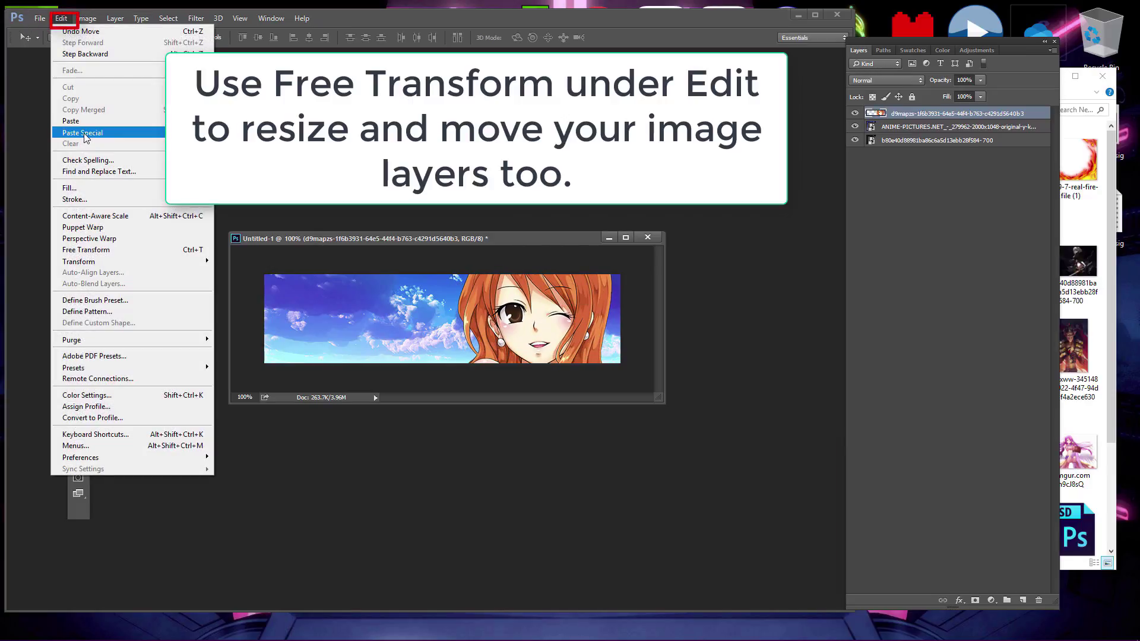
pyautogui.click(114, 250)
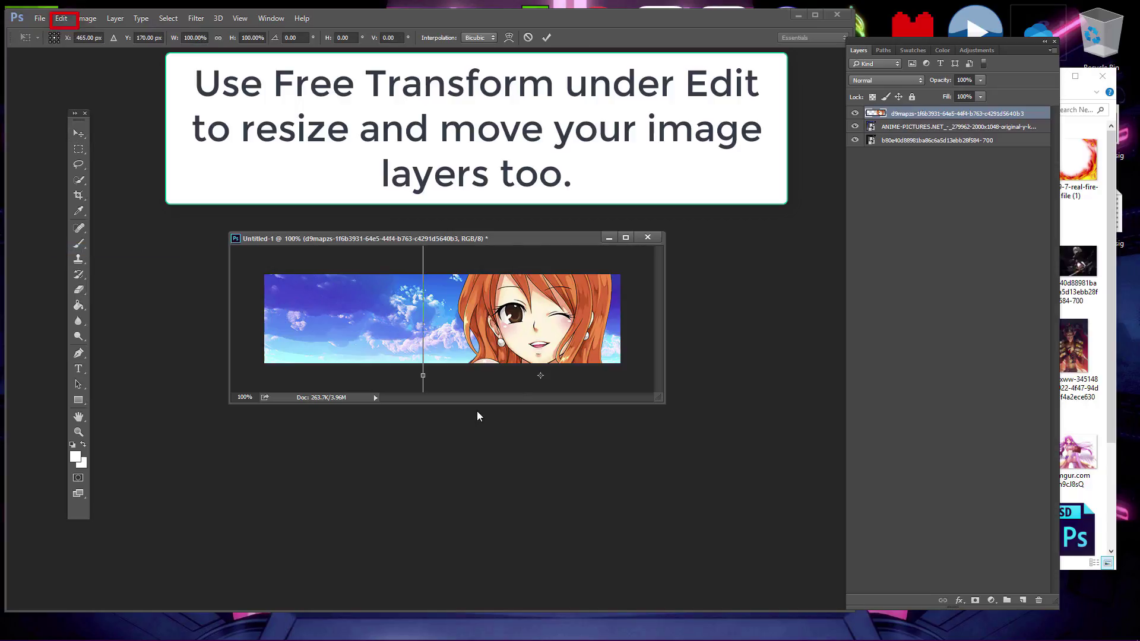
pyautogui.moveTo(476, 428); pyautogui.dragTo(463, 544)
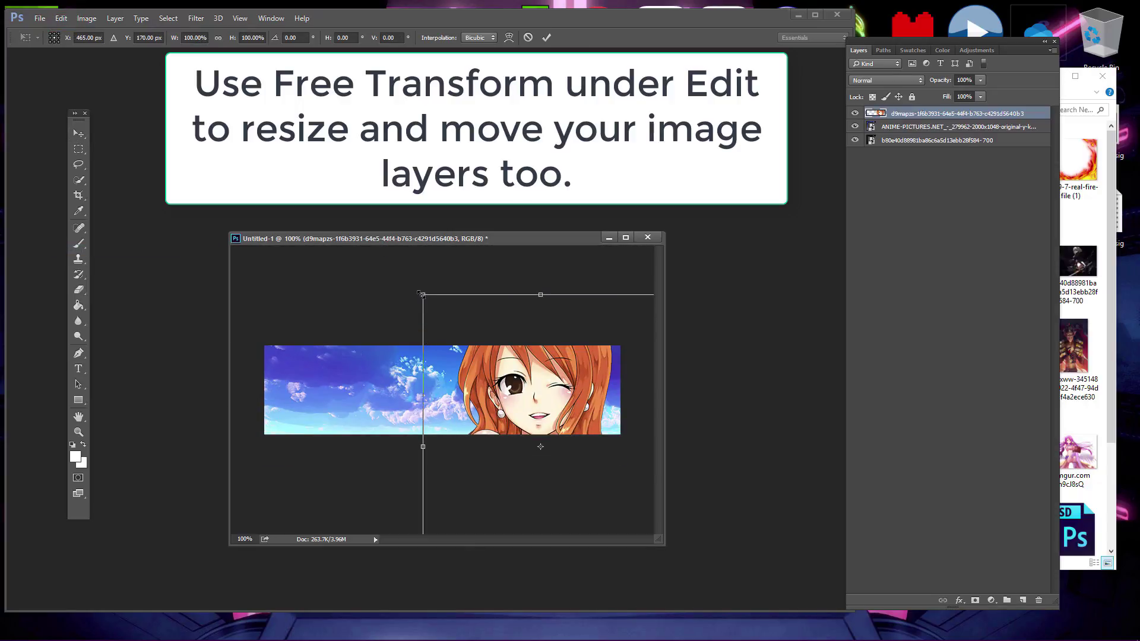
pyautogui.moveTo(422, 294); pyautogui.dragTo(523, 336)
pyautogui.click(218, 38)
pyautogui.moveTo(616, 488); pyautogui.dragTo(547, 364)
pyautogui.press('Return')
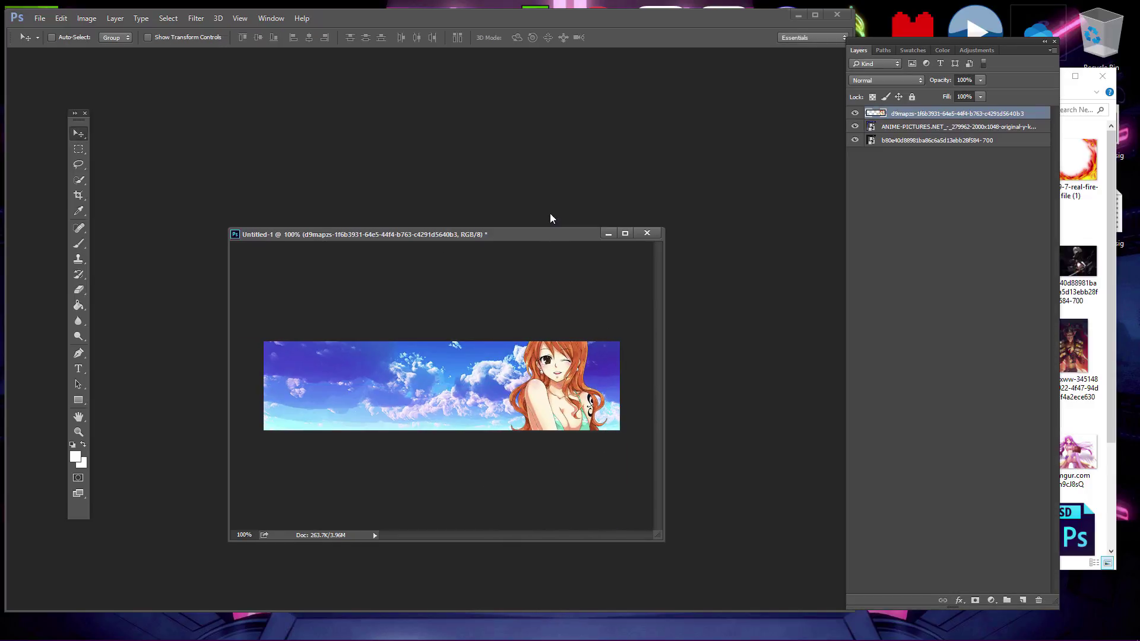
# - Draw a white rectangle shape of about 600 x 149 px over the whole banner canvas
pyautogui.moveTo(847, 44); pyautogui.dragTo(881, 74)
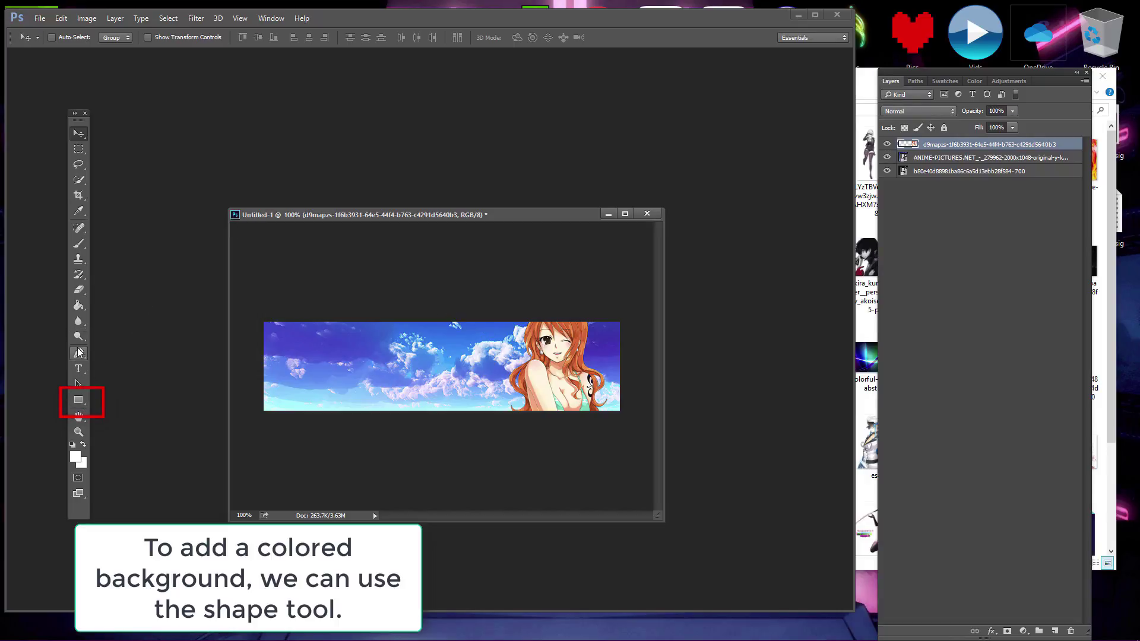
pyautogui.click(80, 403)
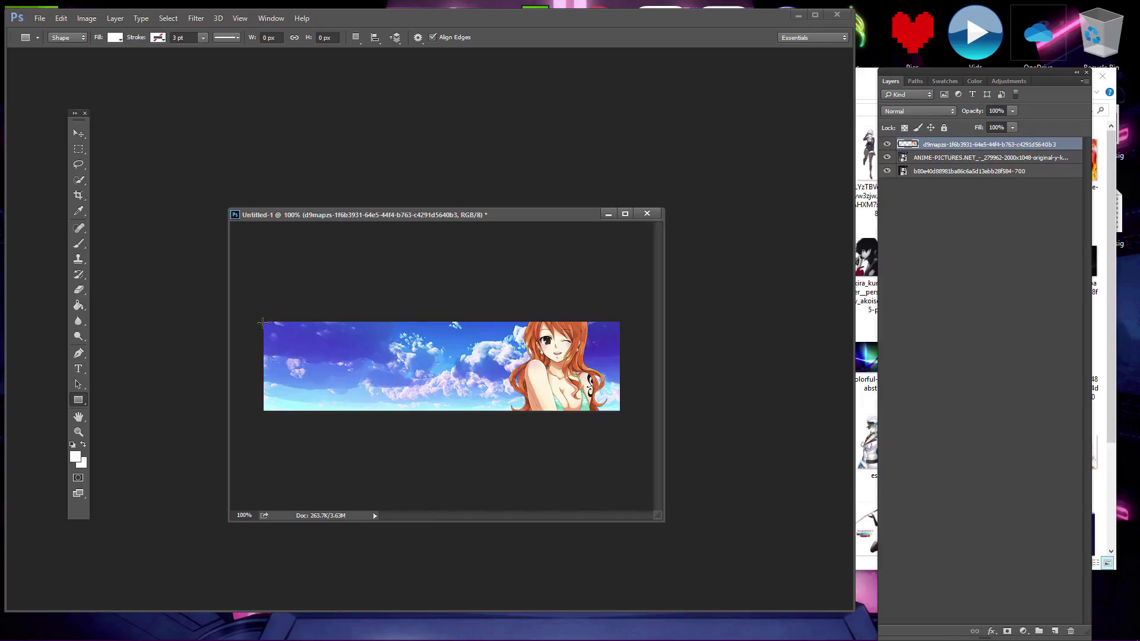
pyautogui.moveTo(275, 339); pyautogui.dragTo(620, 410)
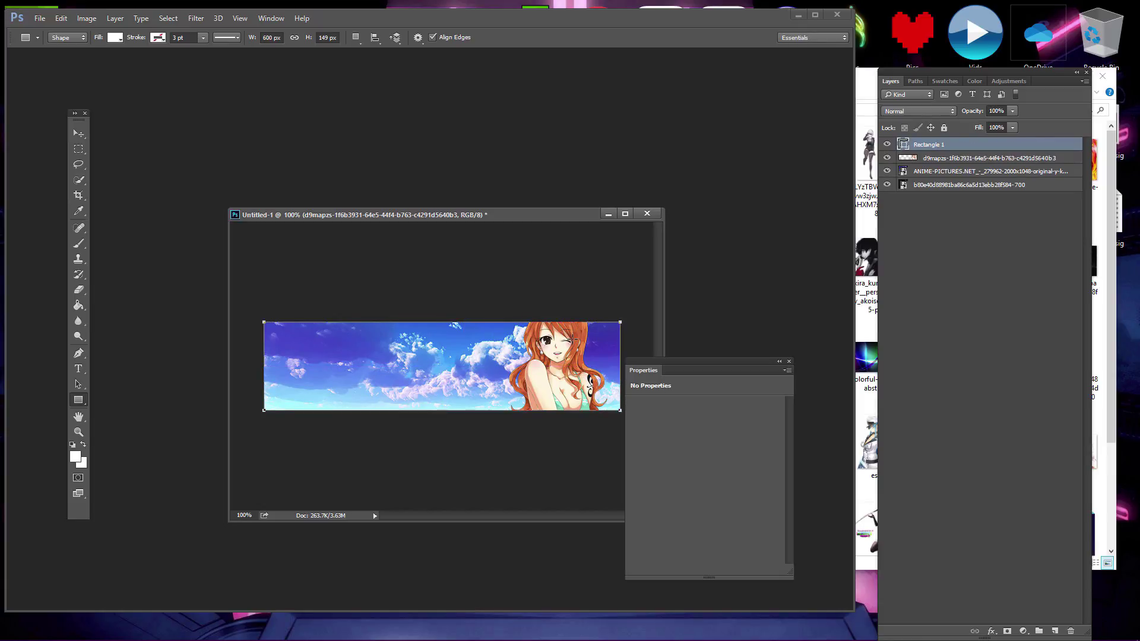
pyautogui.moveTo(691, 361); pyautogui.dragTo(698, 339)
pyautogui.click(795, 339)
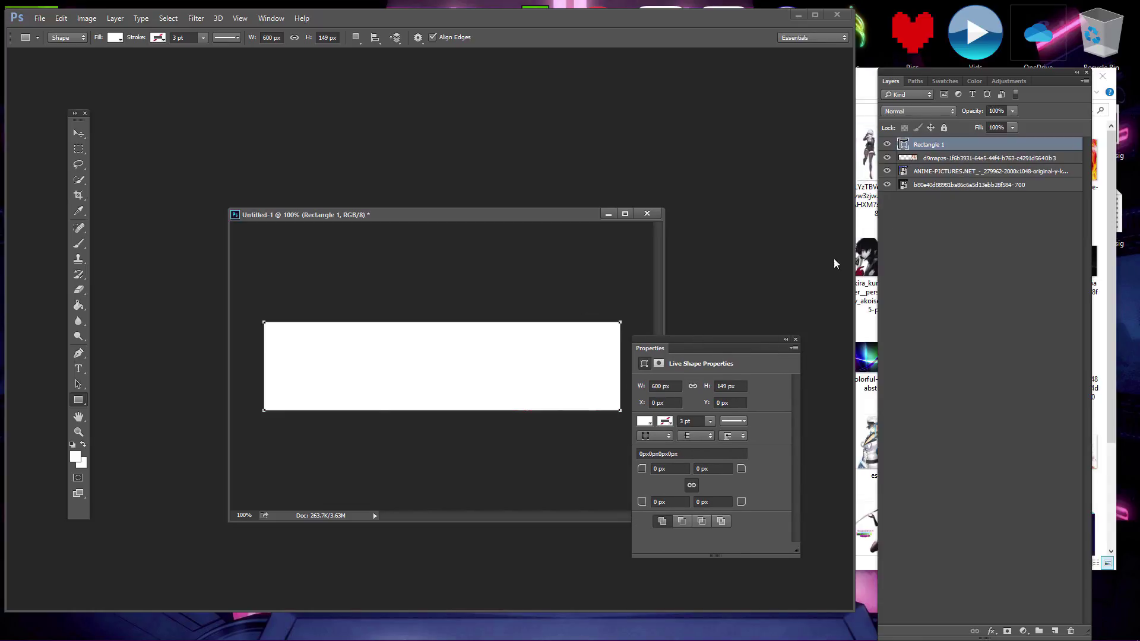
# - Apply a yellow Color Overlay (ffd200) to the rectangle shape through its layer style
pyautogui.doubleClick(962, 146)
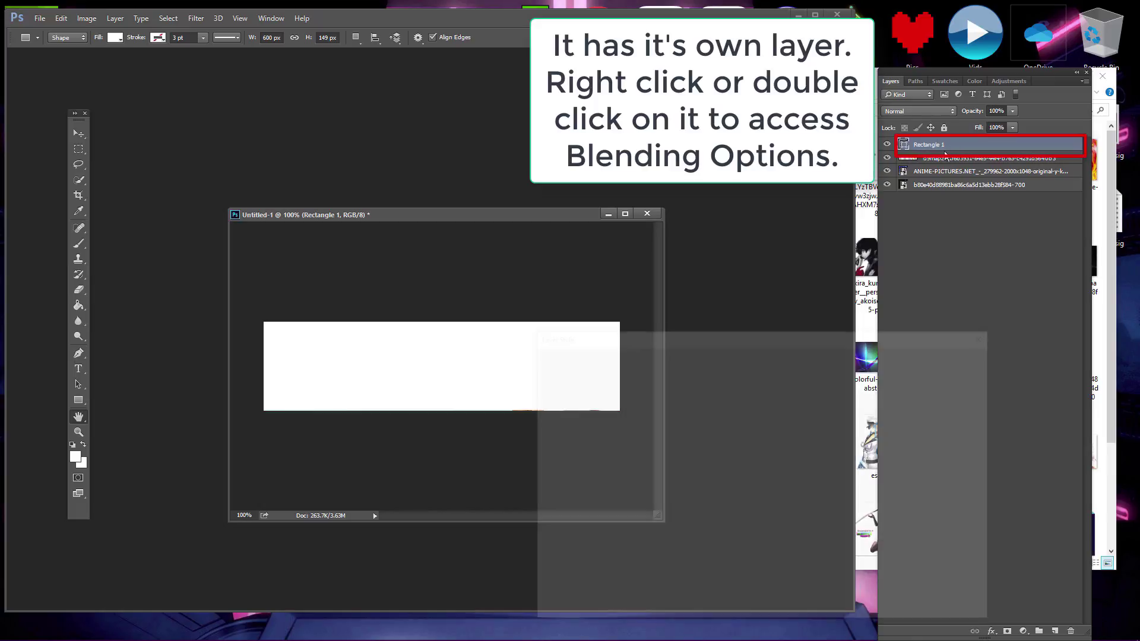
pyautogui.moveTo(716, 334)
pyautogui.mouseDown()
pyautogui.moveTo(837, 265)
pyautogui.moveTo(826, 285)
pyautogui.mouseUp()
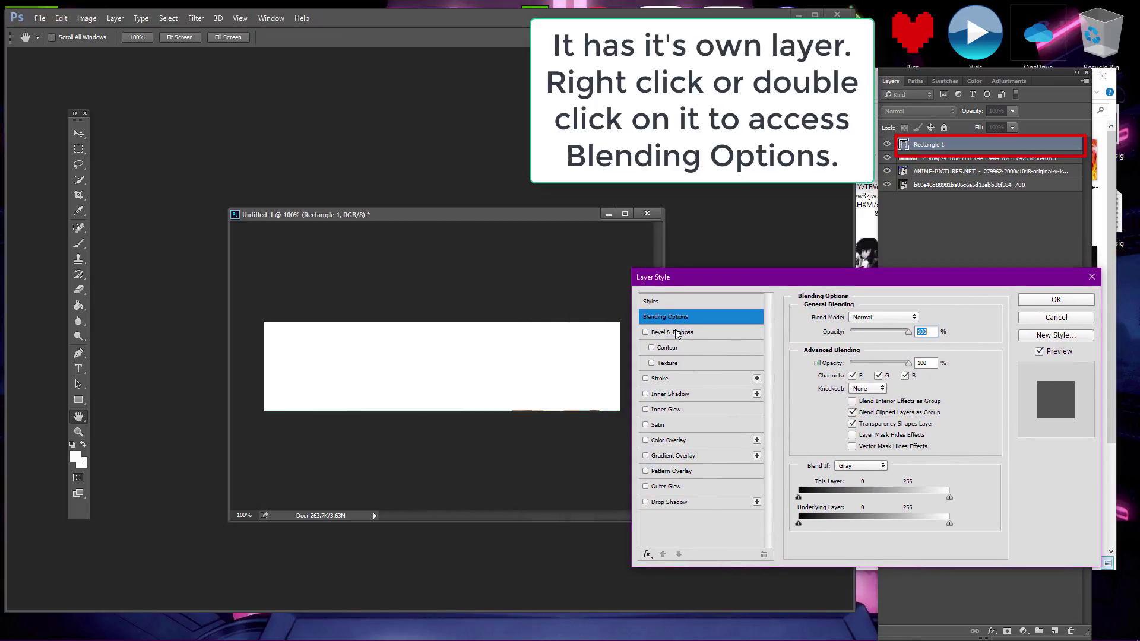
pyautogui.click(666, 441)
pyautogui.click(921, 318)
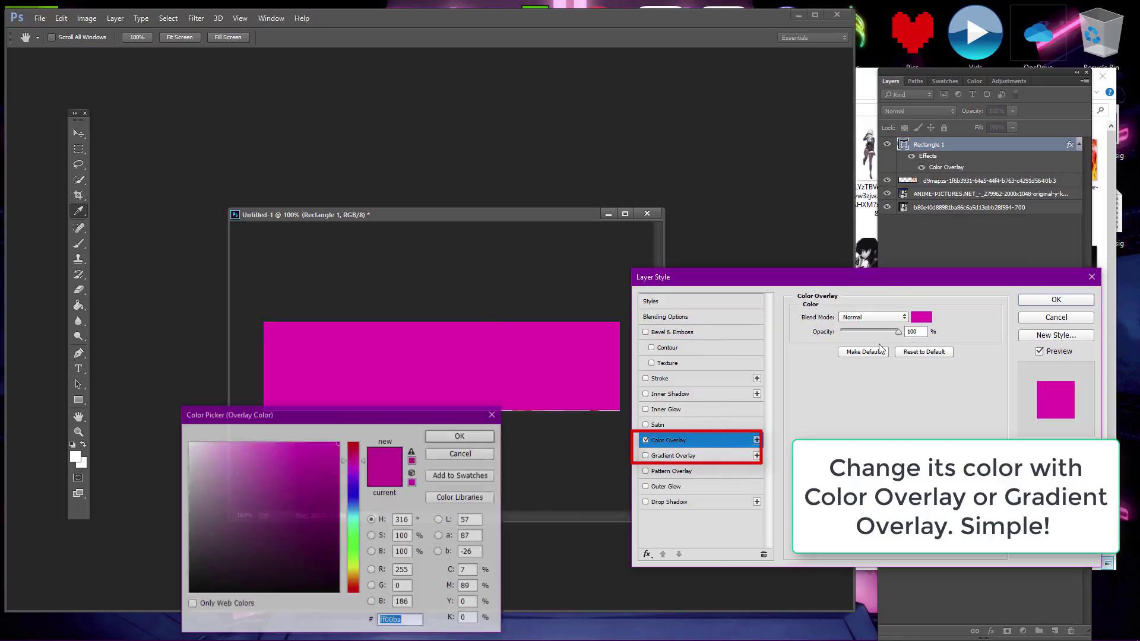
pyautogui.moveTo(352, 585); pyautogui.dragTo(356, 572)
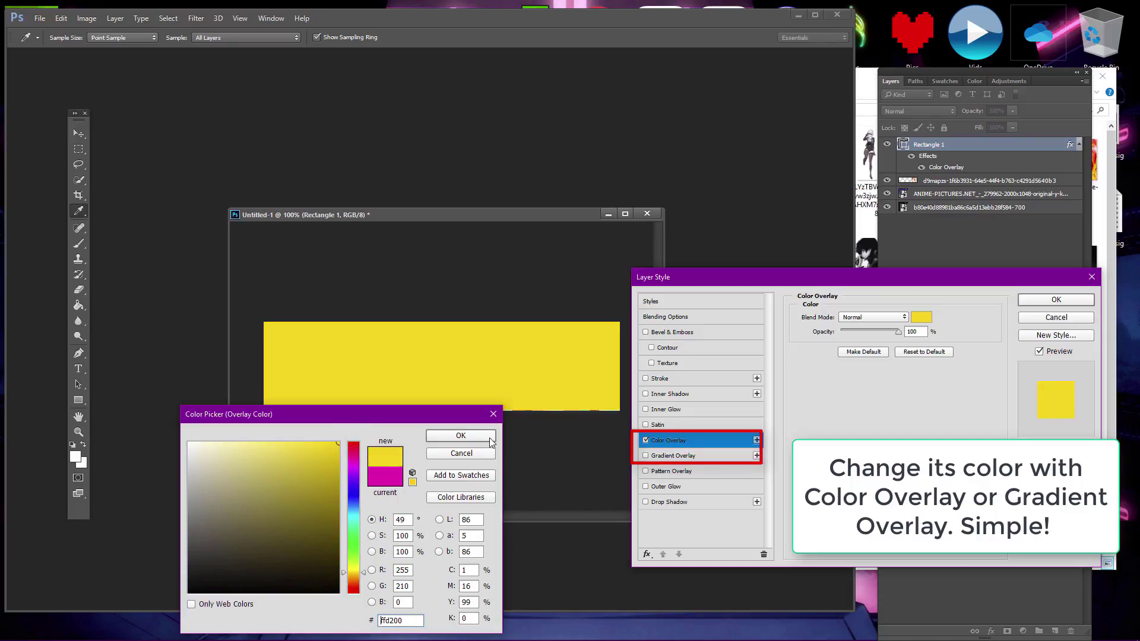
pyautogui.click(461, 435)
pyautogui.click(1056, 300)
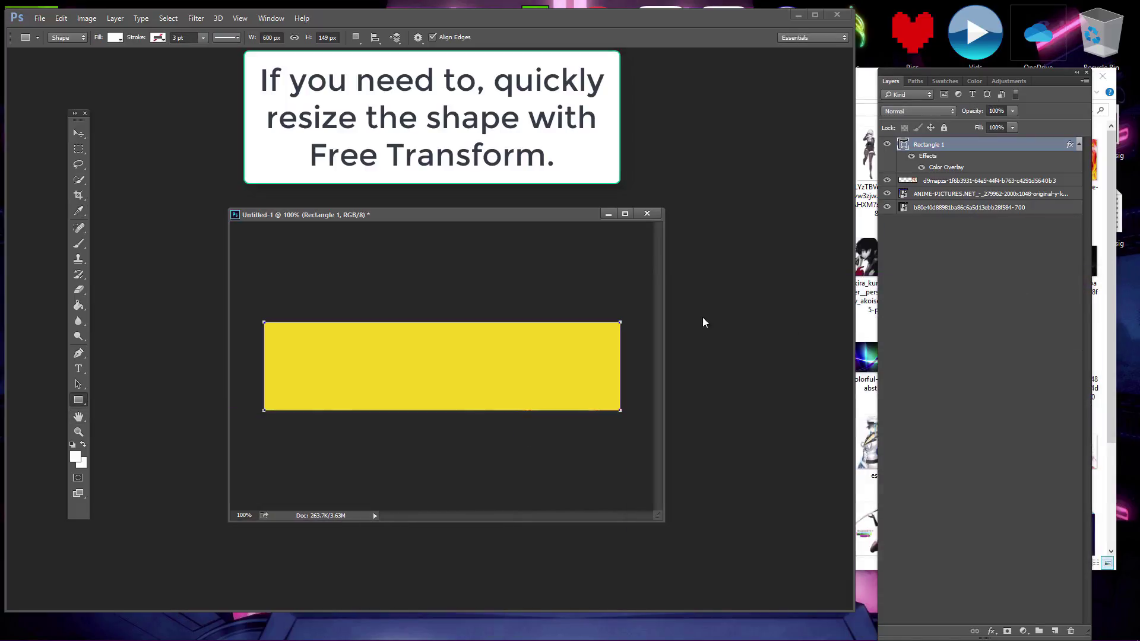
# - Stretch the yellow rectangle's height to 100.67% with Free Transform so it covers the banner's lower edge
pyautogui.press('v')
pyautogui.click(62, 17)
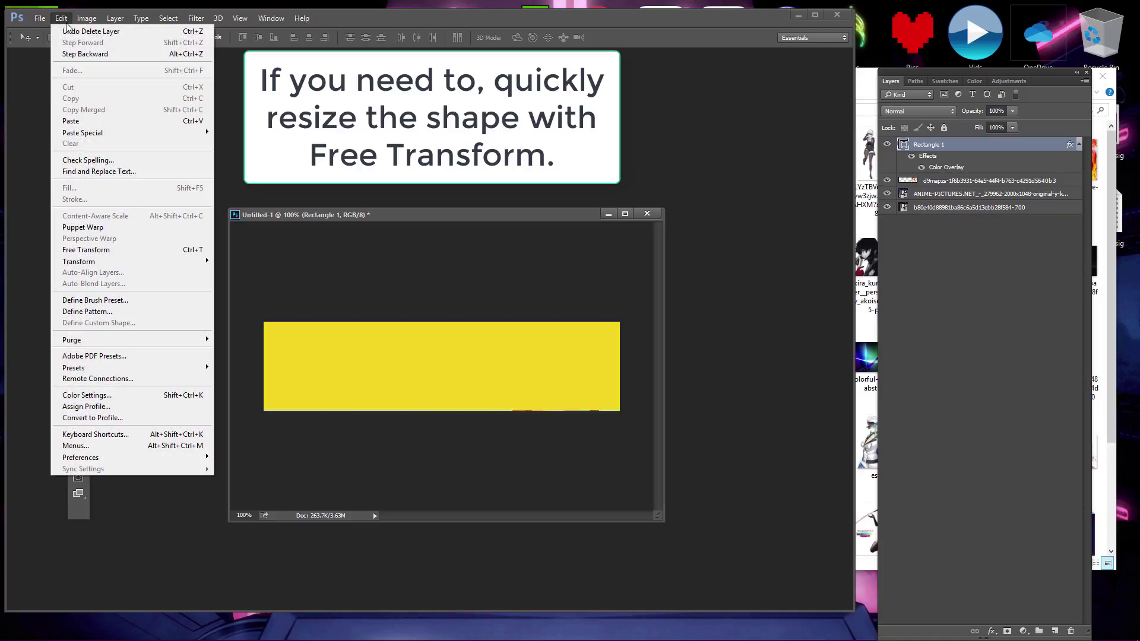
pyautogui.click(89, 246)
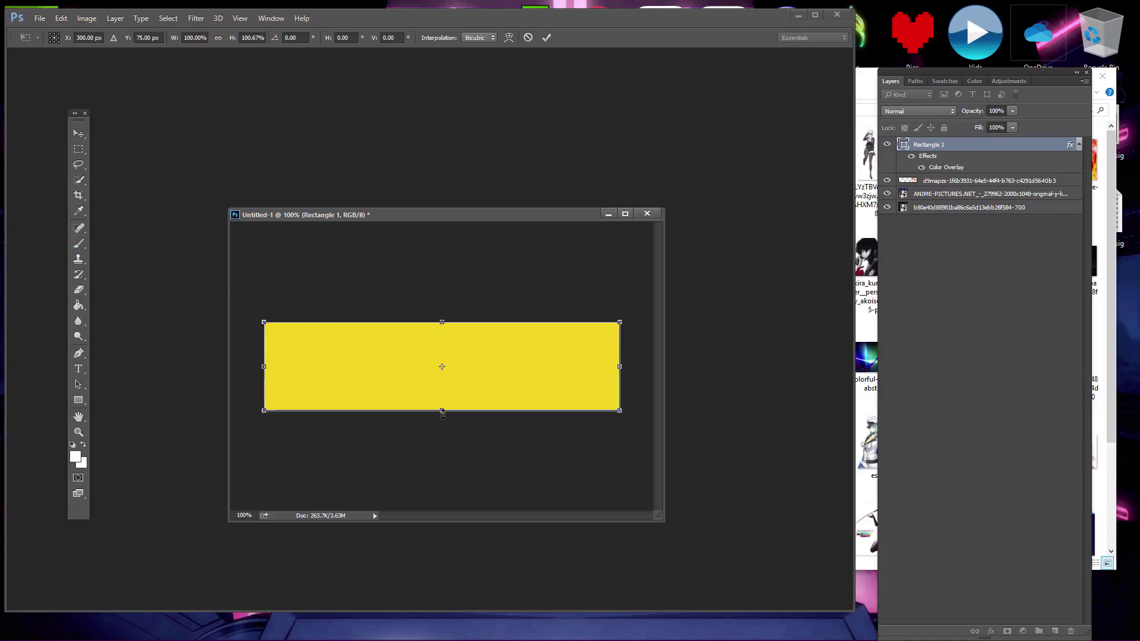
pyautogui.press('Return')
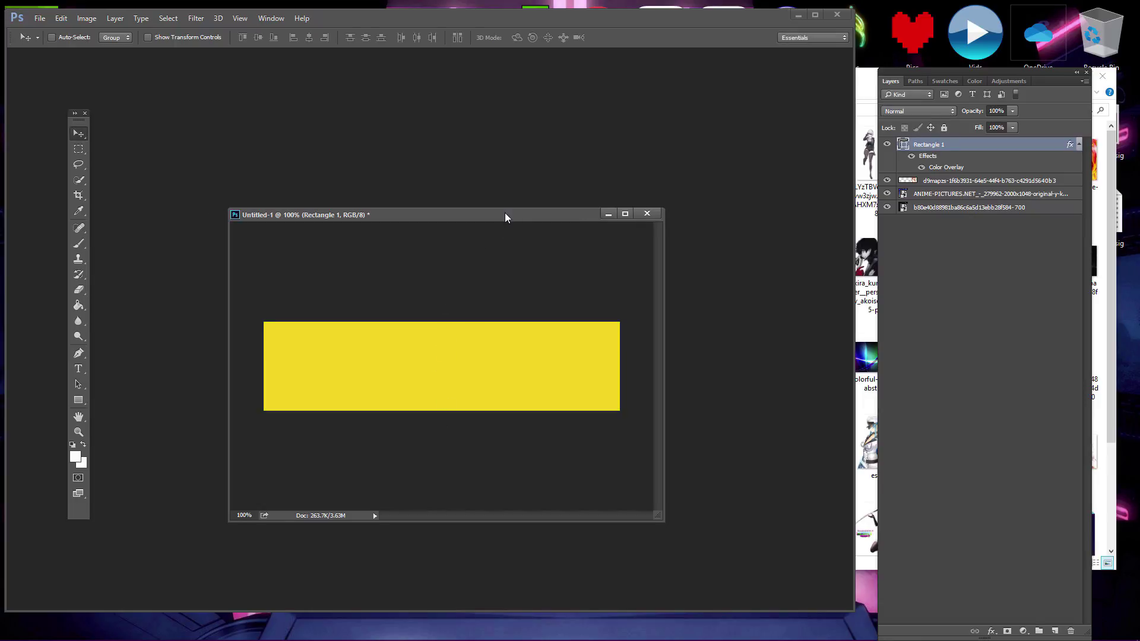
# - Place the blue-haired character render above the yellow rectangle, enlarge it proportionally, and position the face near the banner's right end
pyautogui.moveTo(506, 214); pyautogui.dragTo(494, 214)
pyautogui.moveTo(938, 80); pyautogui.dragTo(746, 64)
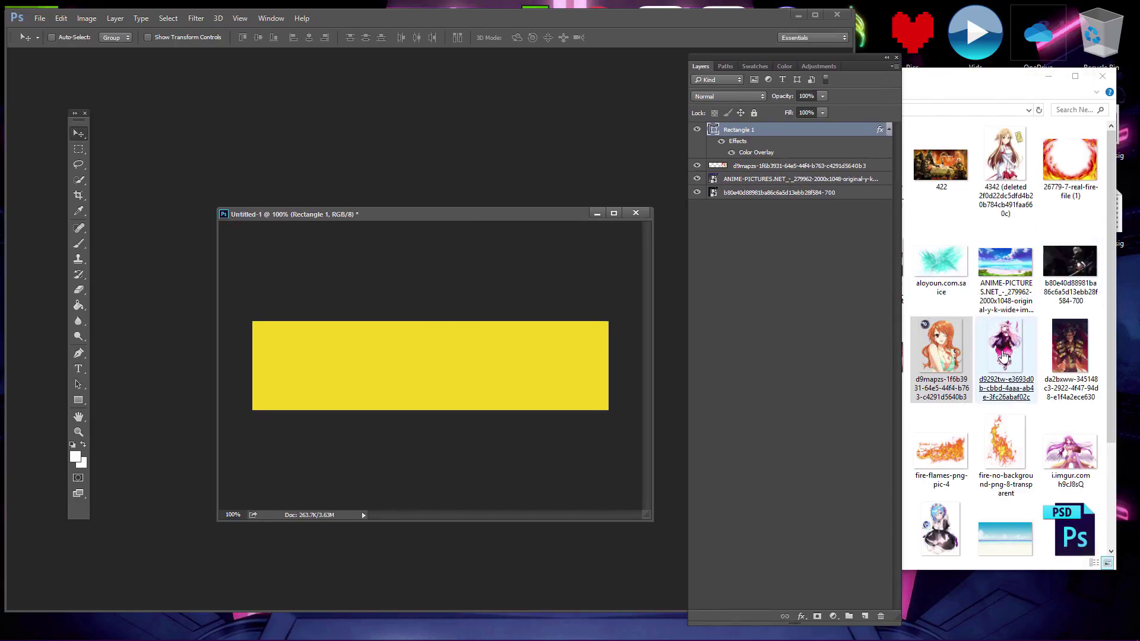
pyautogui.moveTo(941, 528); pyautogui.dragTo(489, 371)
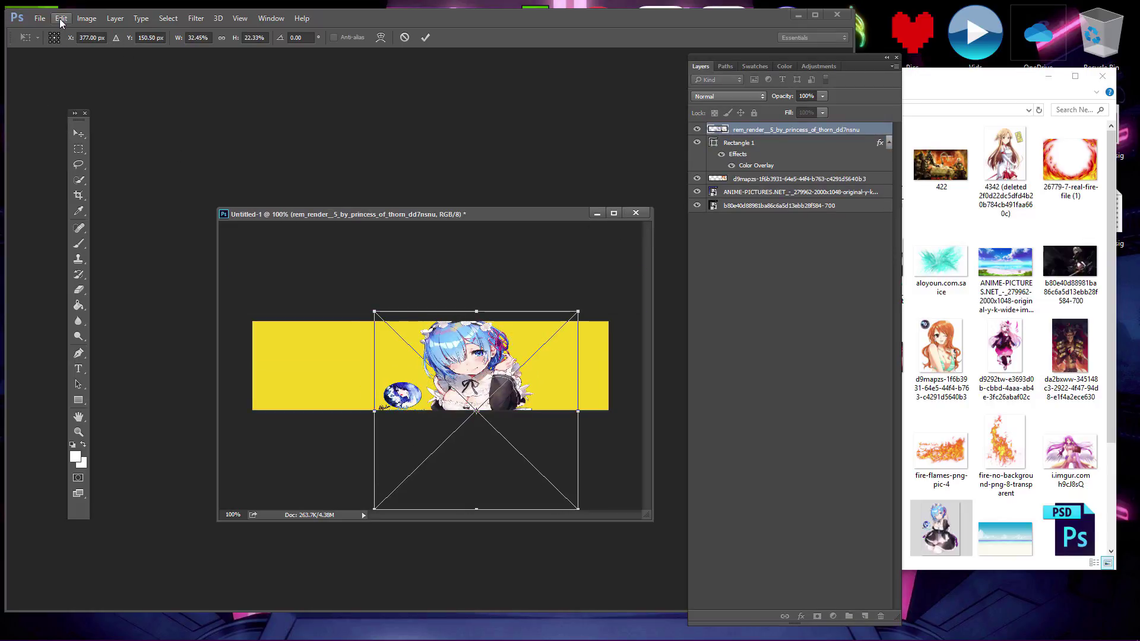
pyautogui.click(222, 37)
pyautogui.moveTo(478, 282); pyautogui.dragTo(549, 309)
pyautogui.moveTo(552, 347)
pyautogui.mouseDown()
pyautogui.moveTo(537, 356)
pyautogui.moveTo(567, 332)
pyautogui.moveTo(535, 355)
pyautogui.mouseUp()
pyautogui.press('Return')
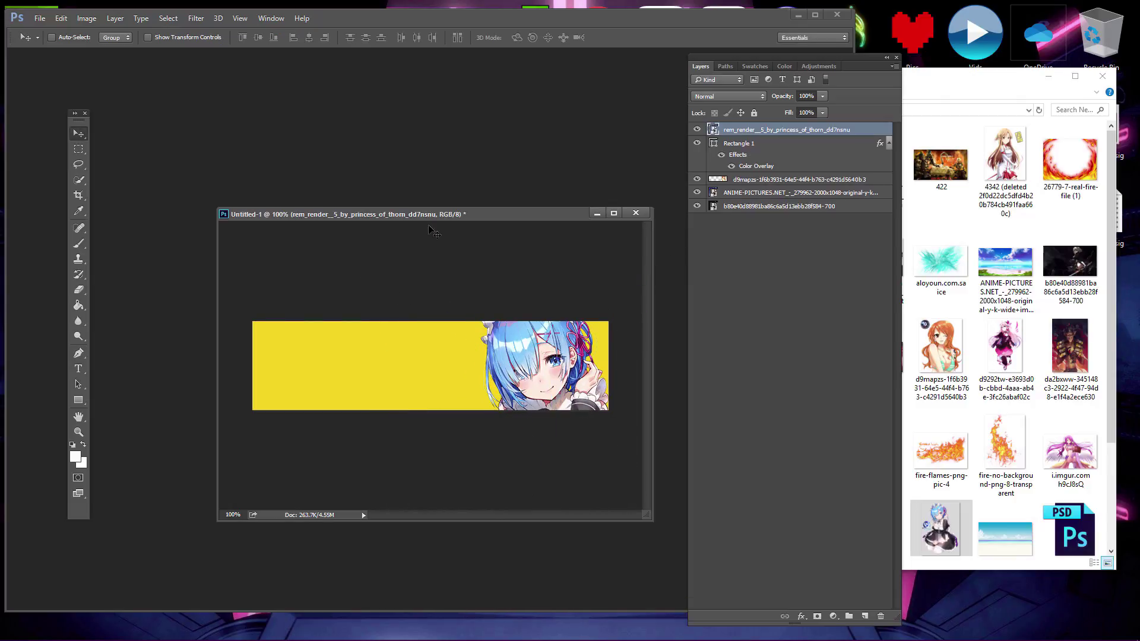
pyautogui.moveTo(499, 222); pyautogui.dragTo(467, 221)
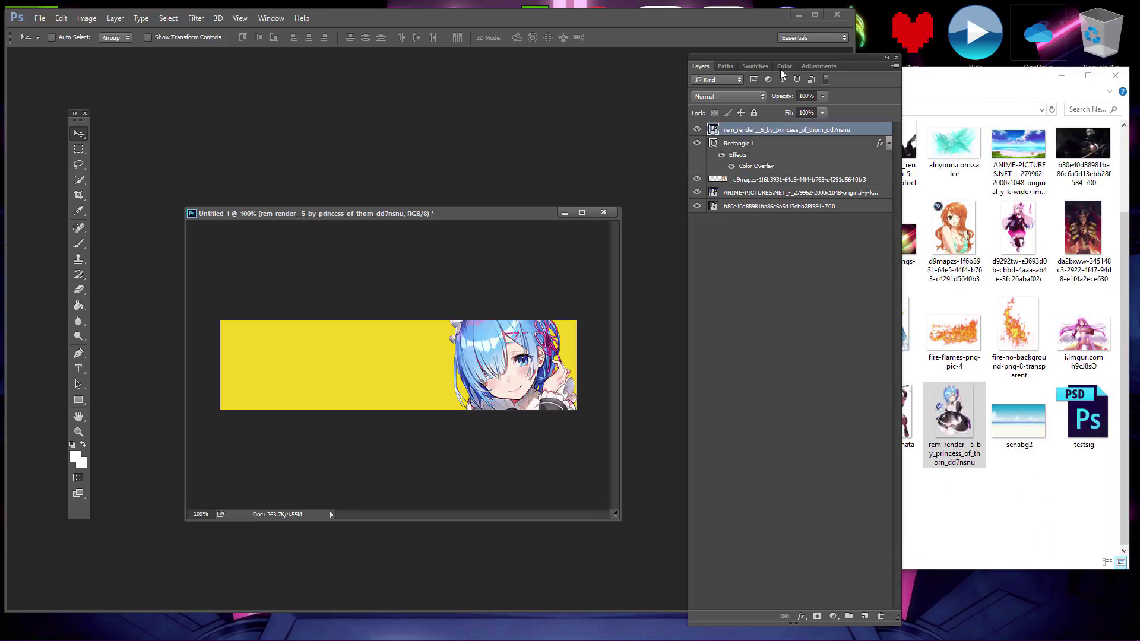
pyautogui.moveTo(787, 56); pyautogui.dragTo(987, 42)
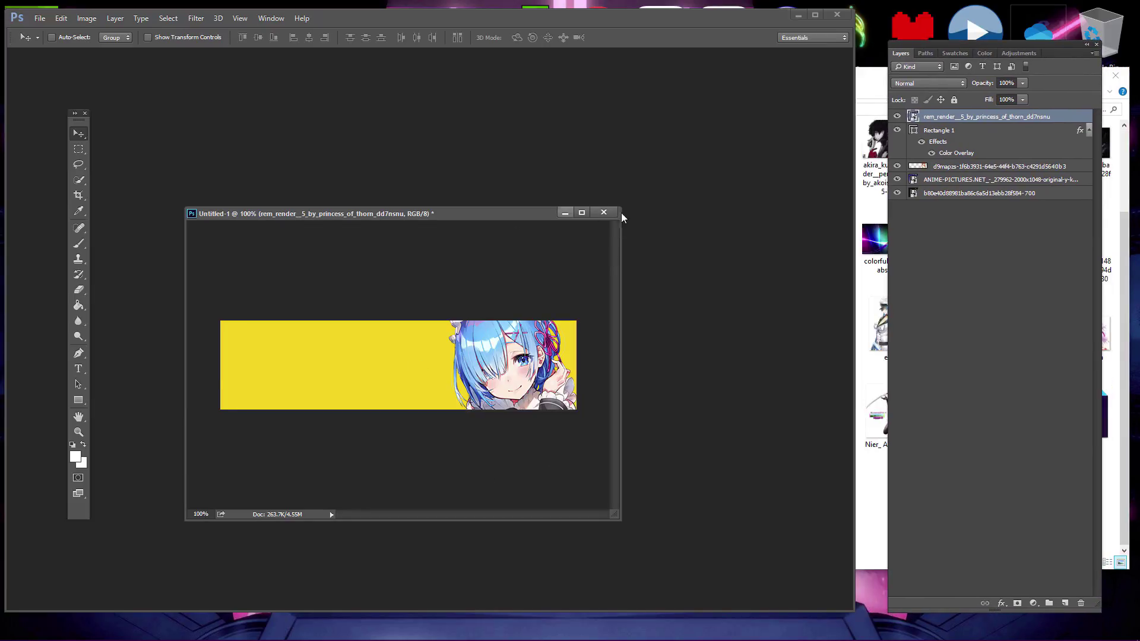
# - Add an Outer Glow effect to the blue-haired render with 100% opacity
pyautogui.doubleClick(1045, 118)
pyautogui.click(1067, 122)
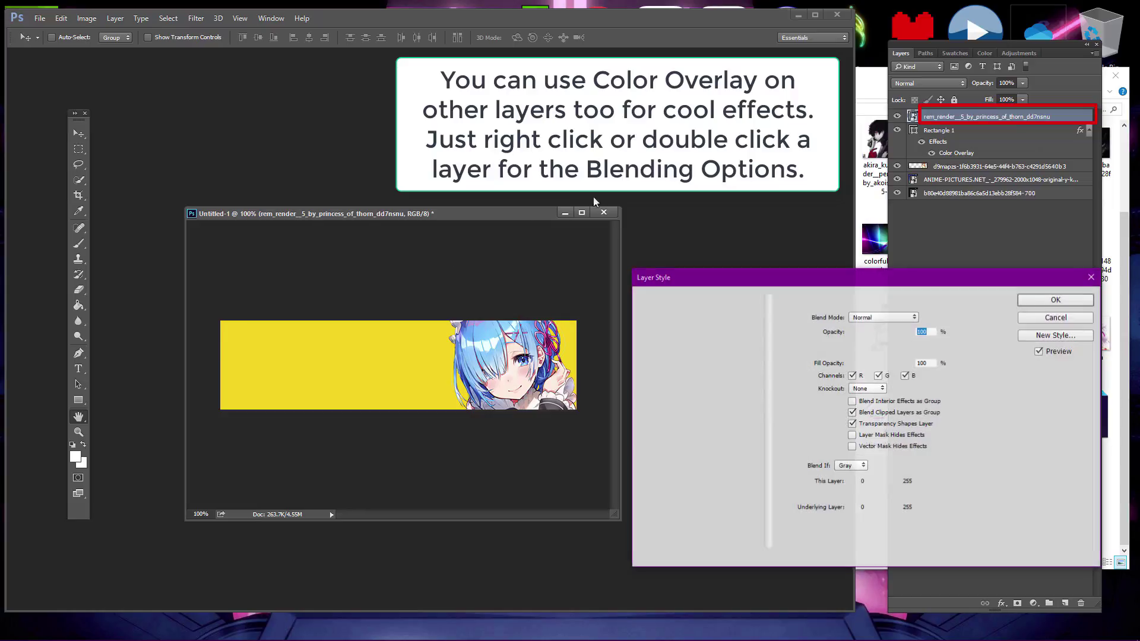
pyautogui.moveTo(776, 280); pyautogui.dragTo(765, 293)
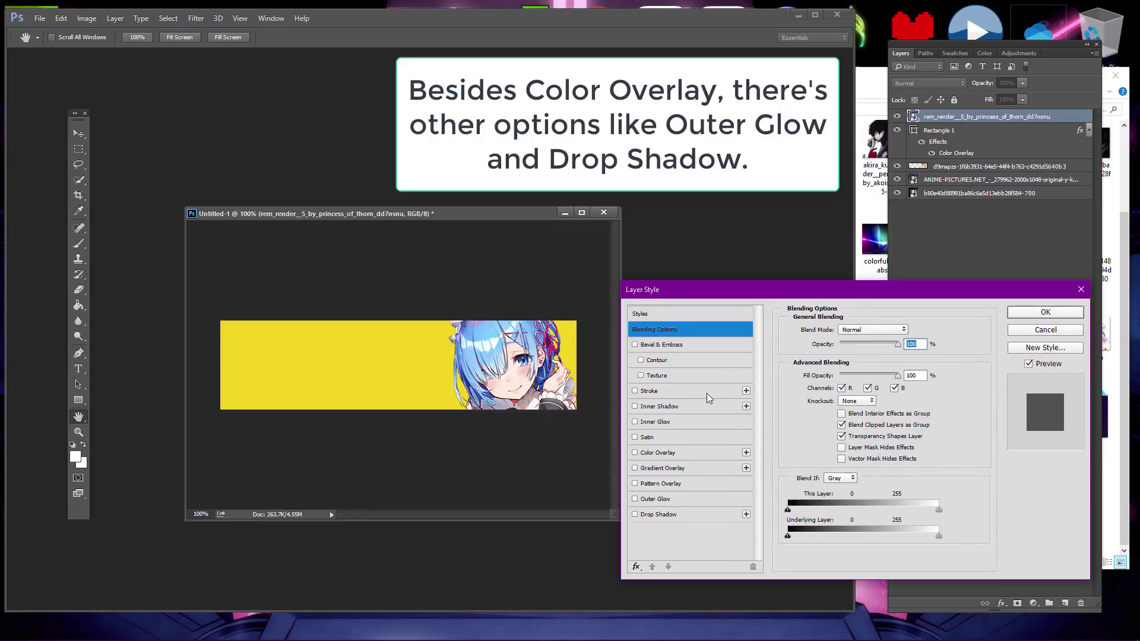
pyautogui.click(665, 500)
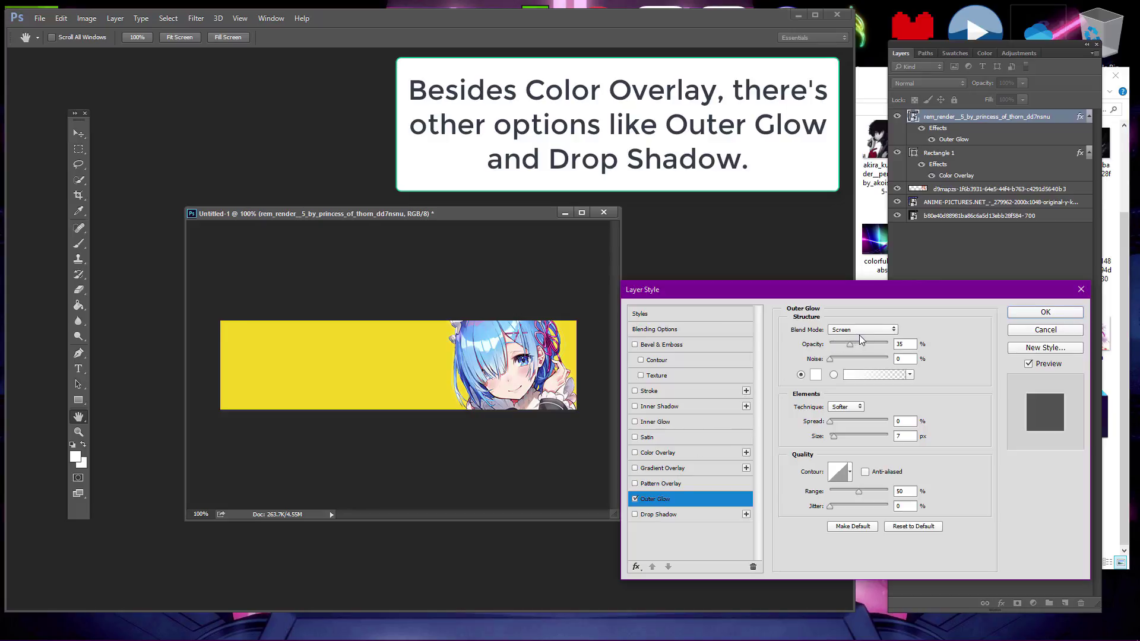
pyautogui.moveTo(857, 349); pyautogui.dragTo(887, 344)
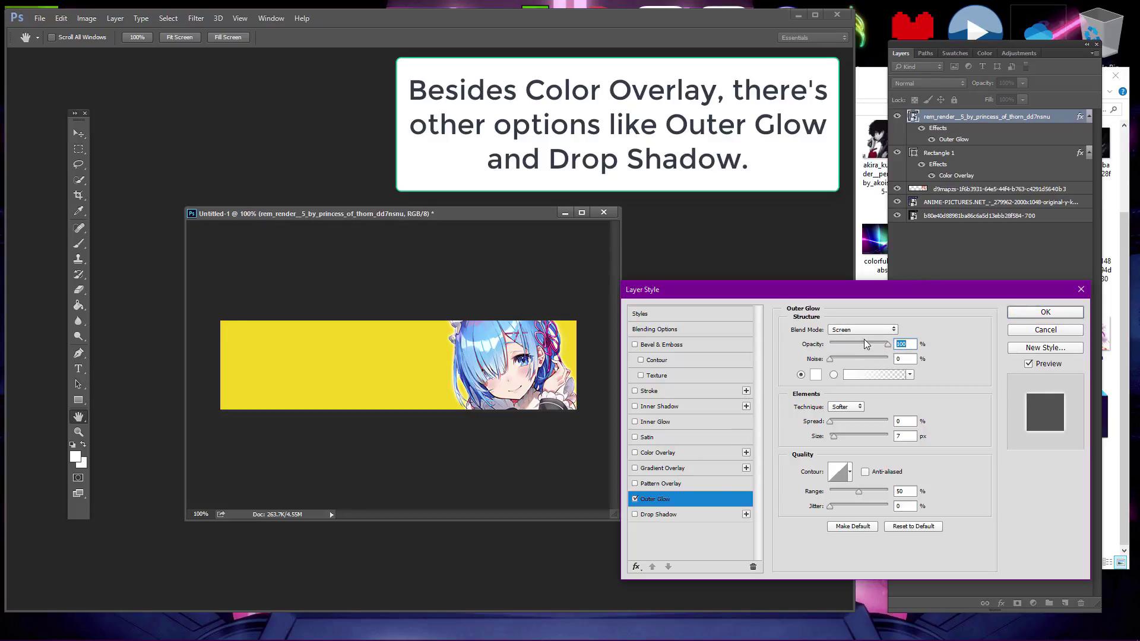
# - Change the render's outer glow colour to magenta and increase the glow size for a wide, soft halo
pyautogui.click(815, 374)
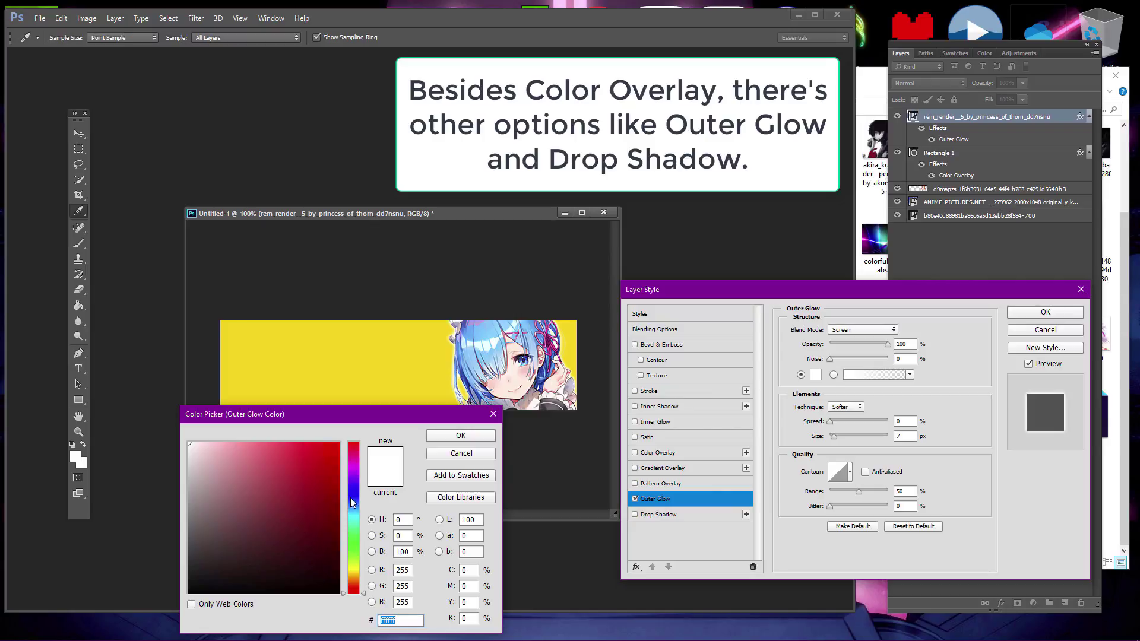
pyautogui.moveTo(294, 535); pyautogui.dragTo(330, 445)
pyautogui.moveTo(352, 488); pyautogui.dragTo(358, 466)
pyautogui.click(460, 435)
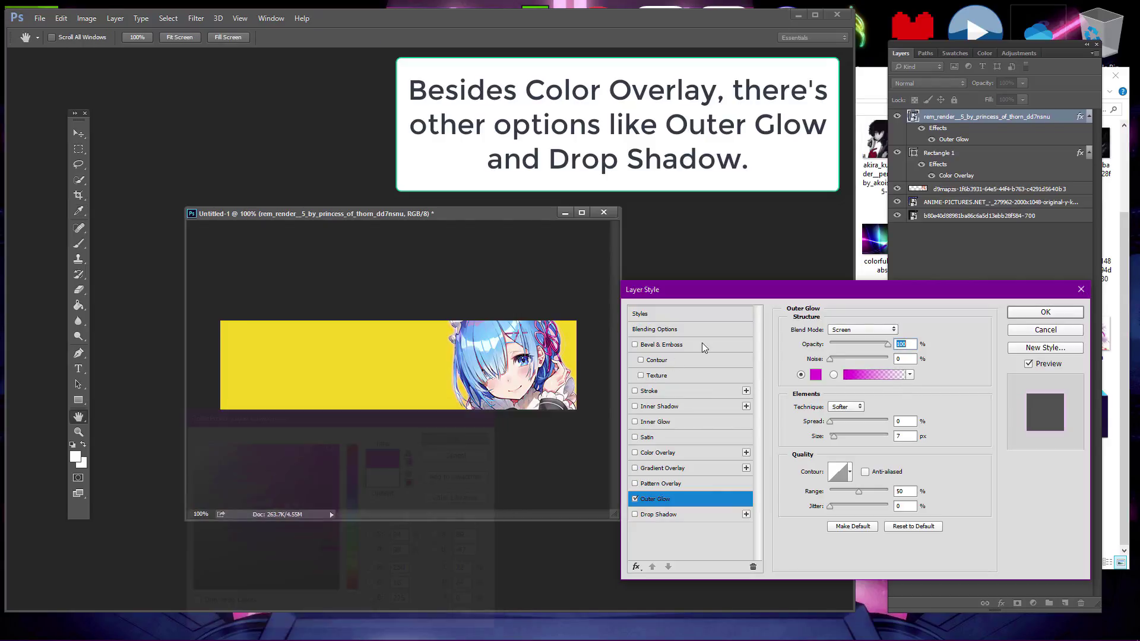
pyautogui.moveTo(842, 437); pyautogui.dragTo(847, 440)
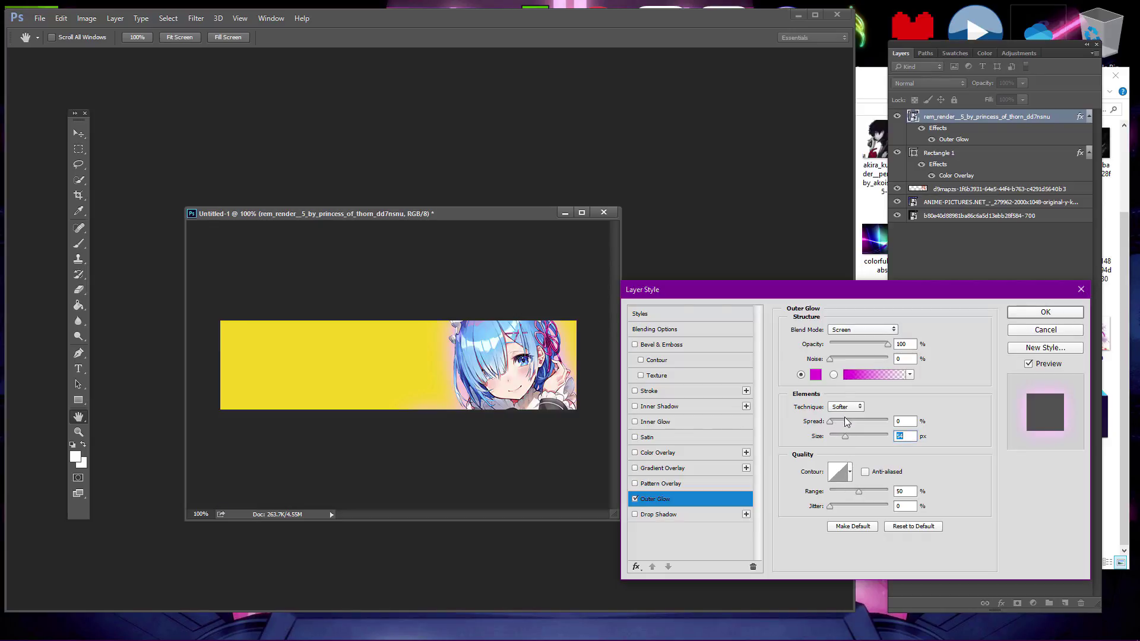
pyautogui.click(885, 344)
pyautogui.moveTo(833, 425); pyautogui.dragTo(832, 423)
# - Try the Bevel & Emboss effect on the blue-haired render and turn it off again
pyautogui.click(659, 348)
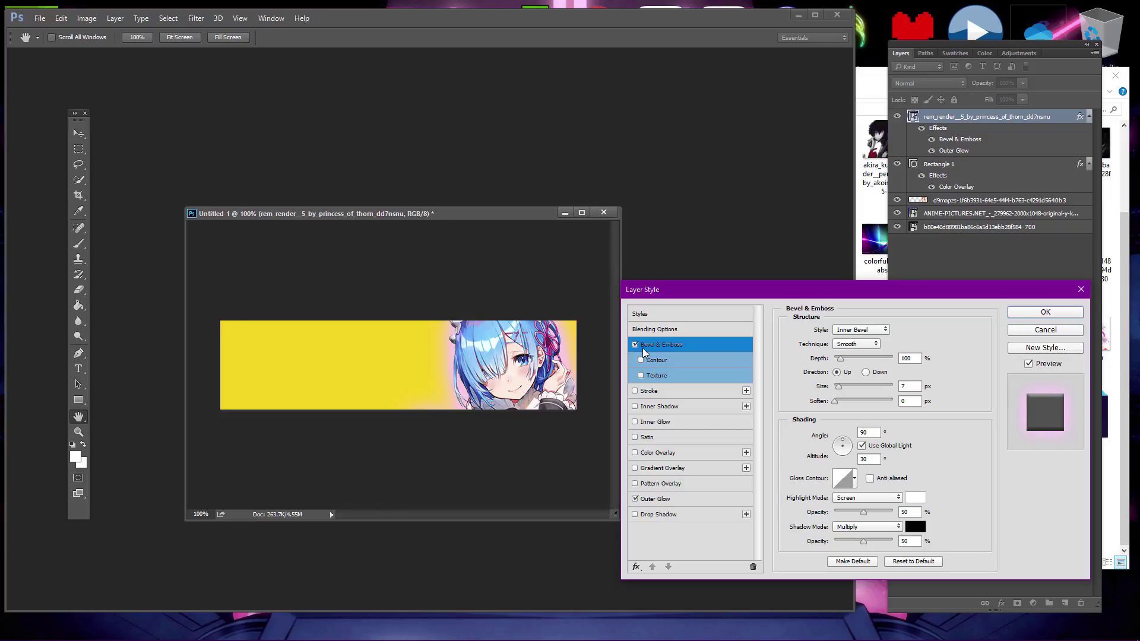
pyautogui.click(636, 346)
pyautogui.click(636, 345)
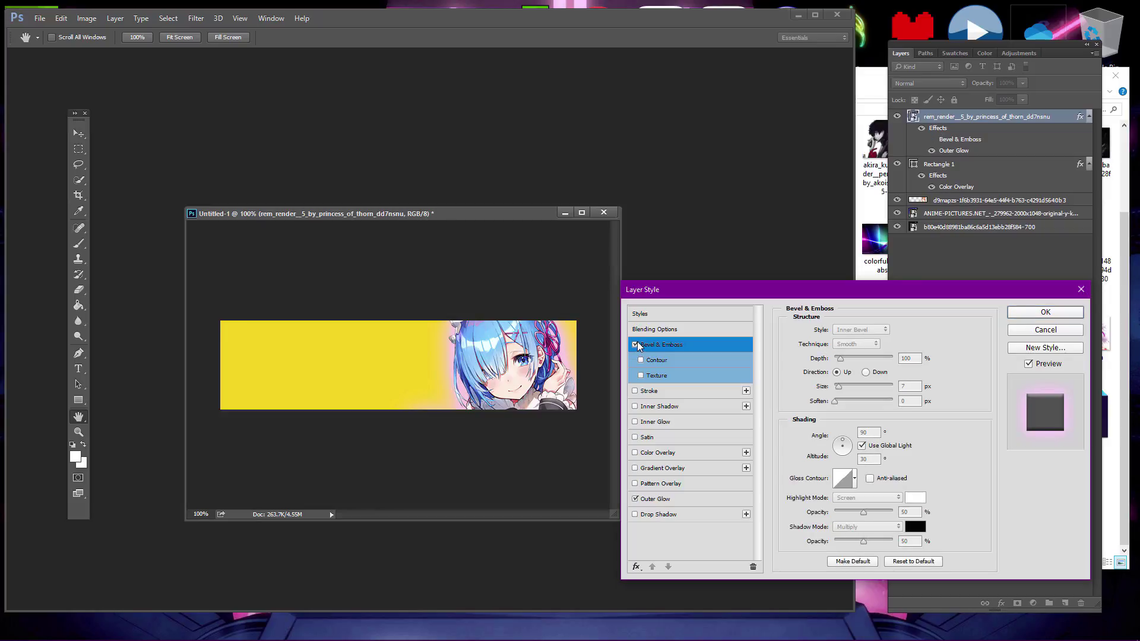
pyautogui.click(636, 345)
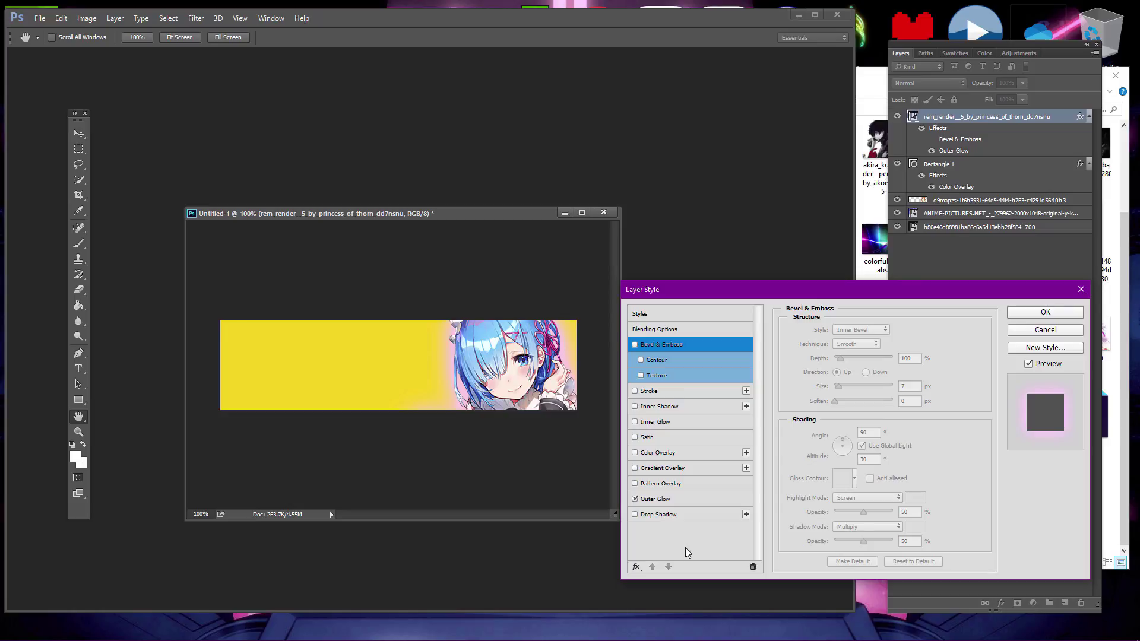
# - Tint the blue-haired render yellow with a Color Overlay in Color blend mode at 100% opacity and apply the layer style
pyautogui.click(682, 454)
pyautogui.click(875, 330)
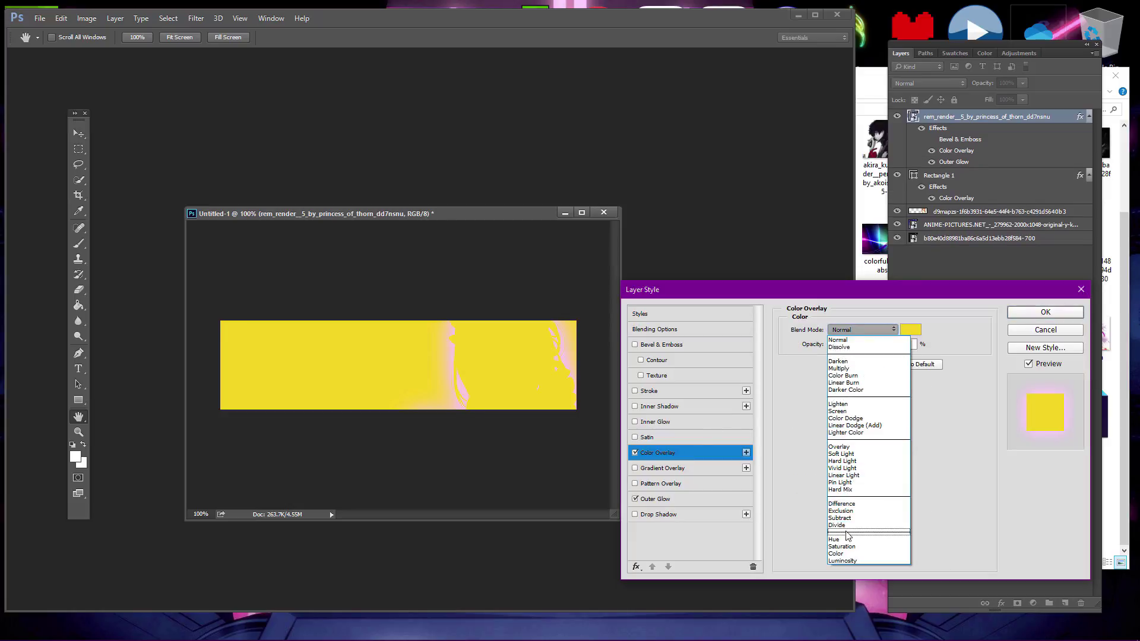
pyautogui.click(848, 554)
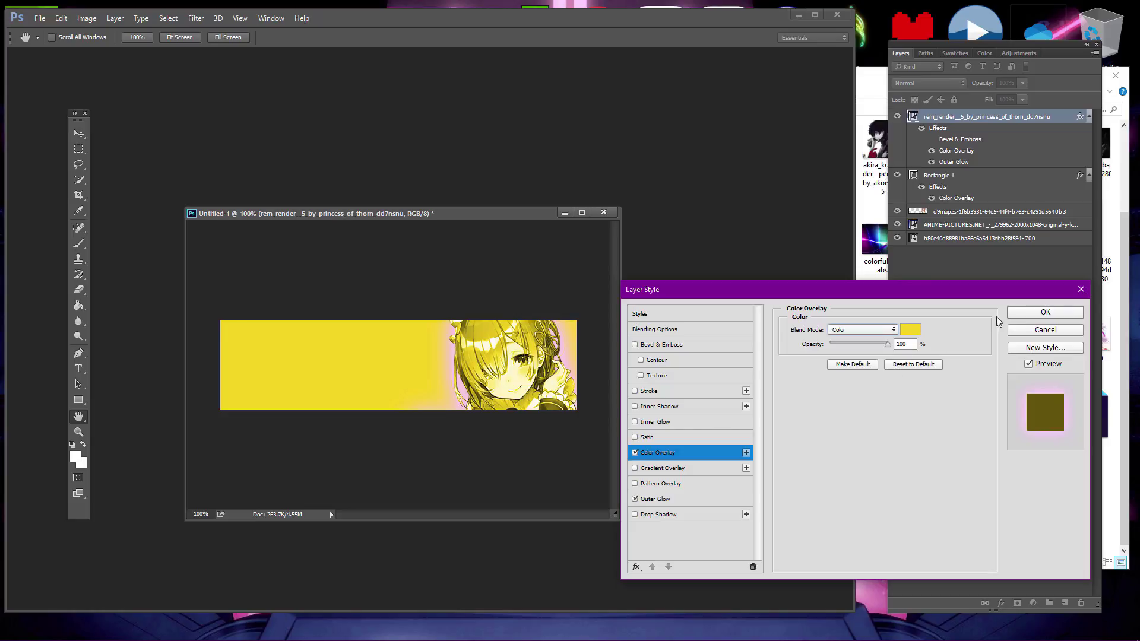
pyautogui.click(1051, 314)
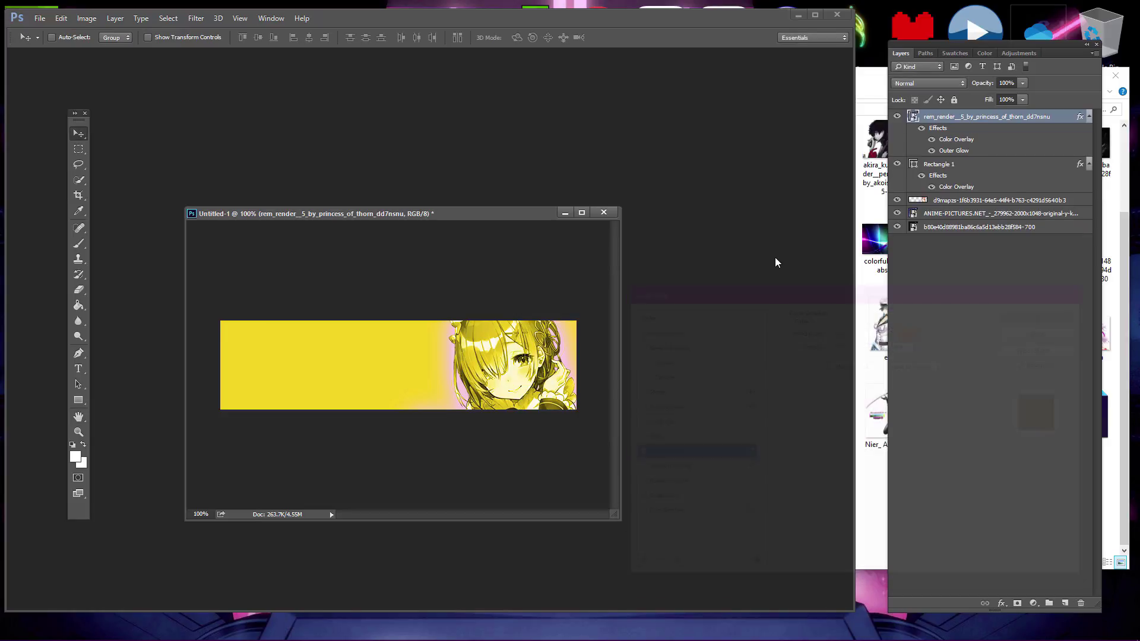
pyautogui.moveTo(487, 213); pyautogui.dragTo(515, 205)
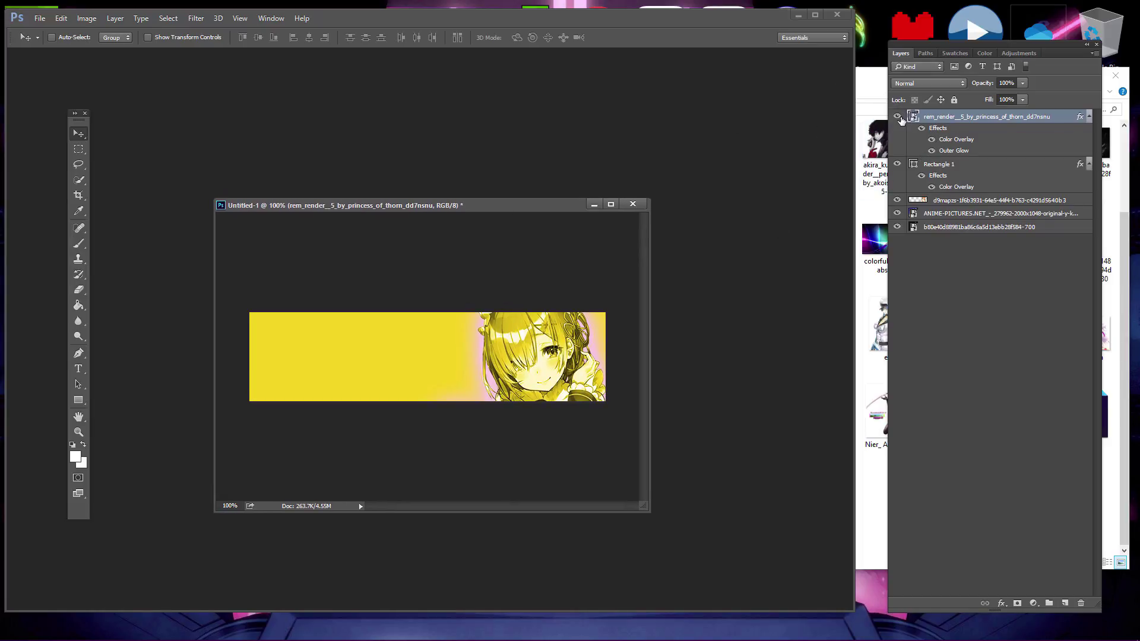
# - Hide the blue-haired render, Rectangle 1, orange-haired render and sky layers, leaving only the dark portrait layer visible
pyautogui.click(897, 118)
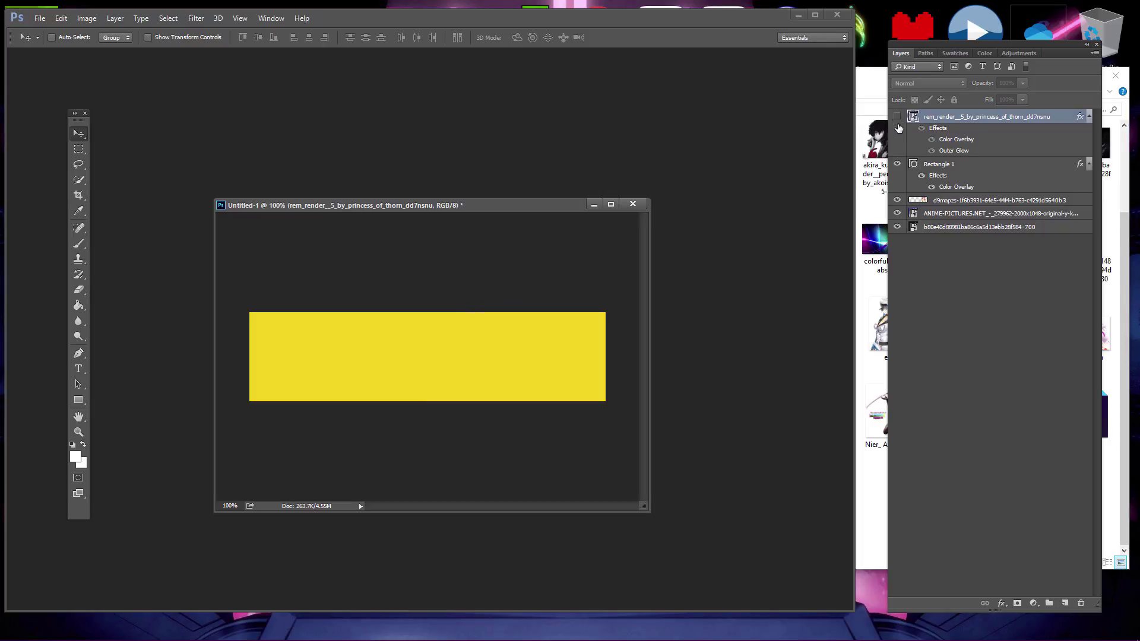
pyautogui.click(896, 165)
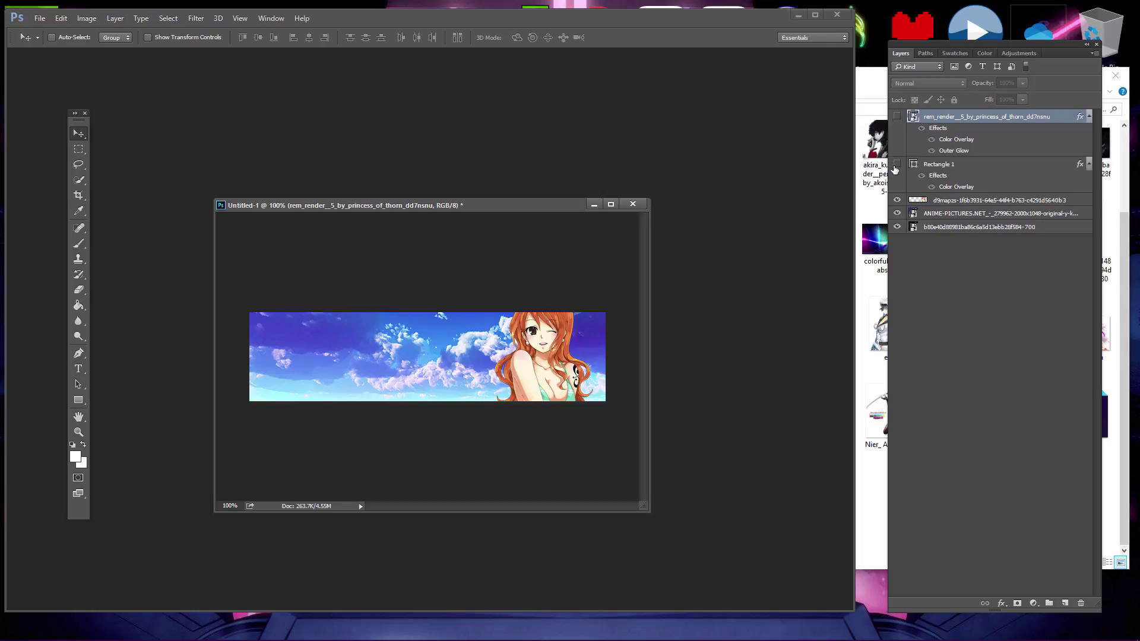
pyautogui.click(897, 201)
pyautogui.click(897, 213)
pyautogui.click(1029, 257)
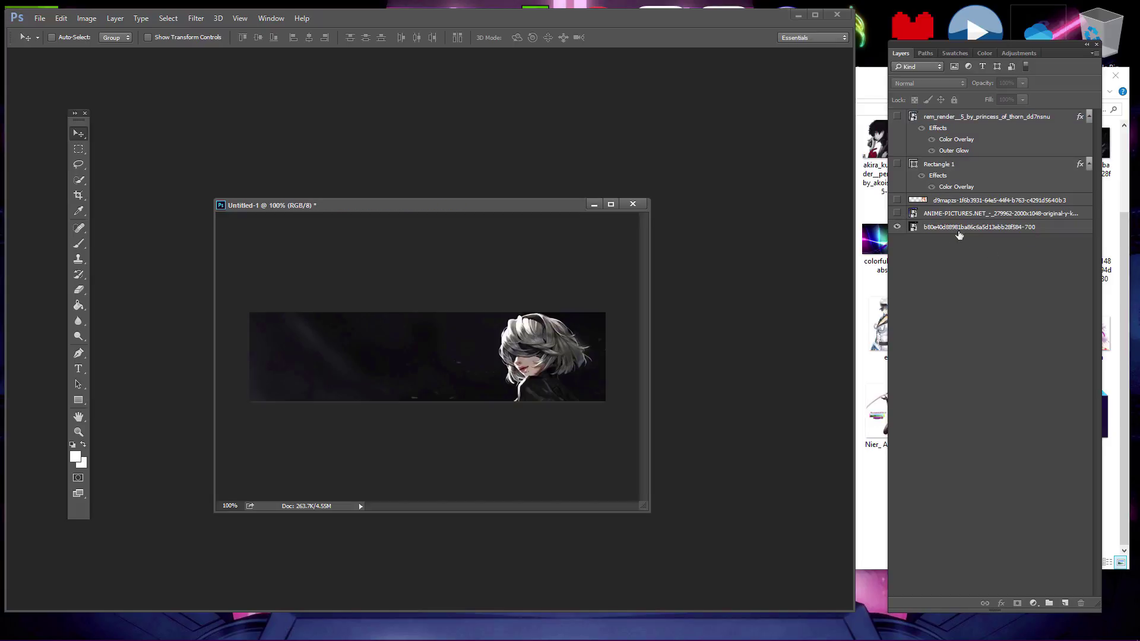
# - Add a Hue/Saturation adjustment above the dark portrait layer with hue -35 and saturation +26
pyautogui.click(1045, 228)
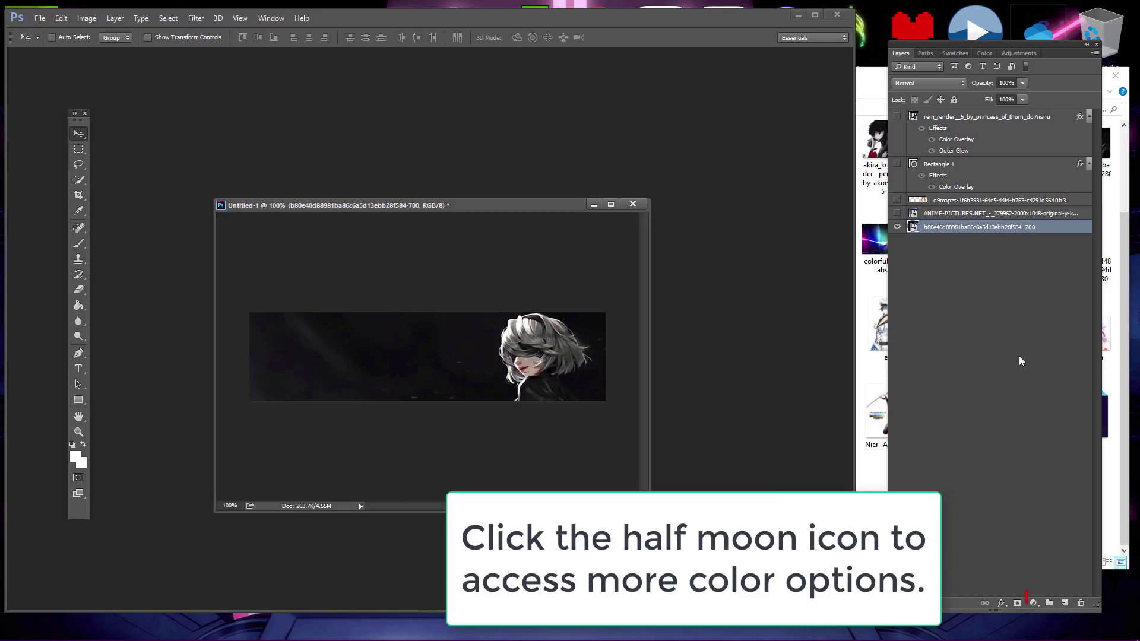
pyautogui.click(1033, 603)
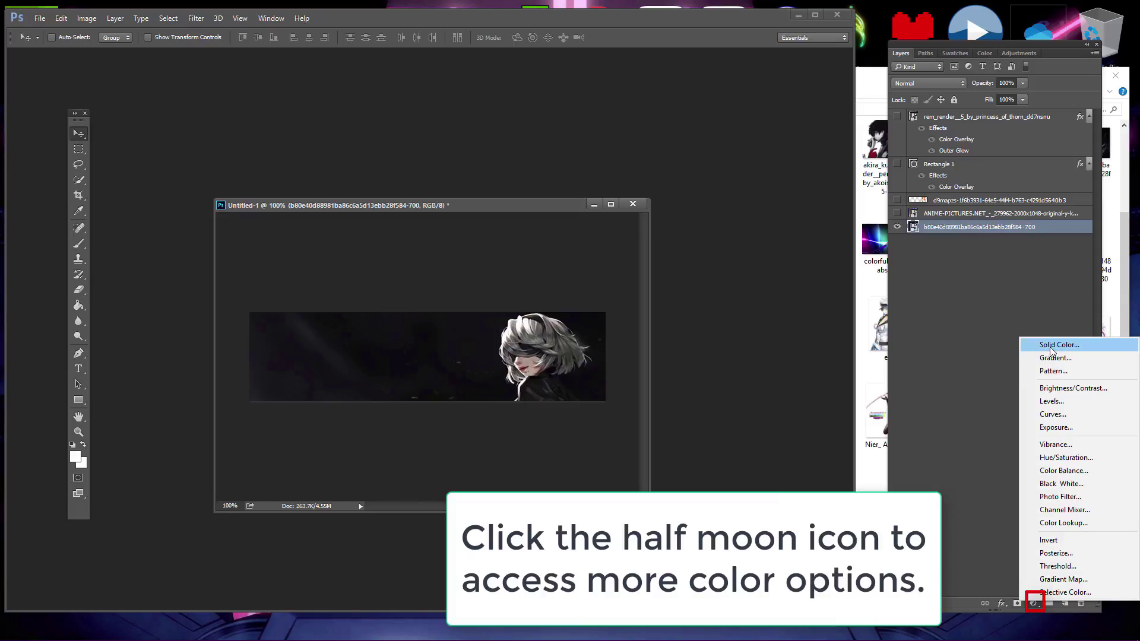
pyautogui.click(1060, 460)
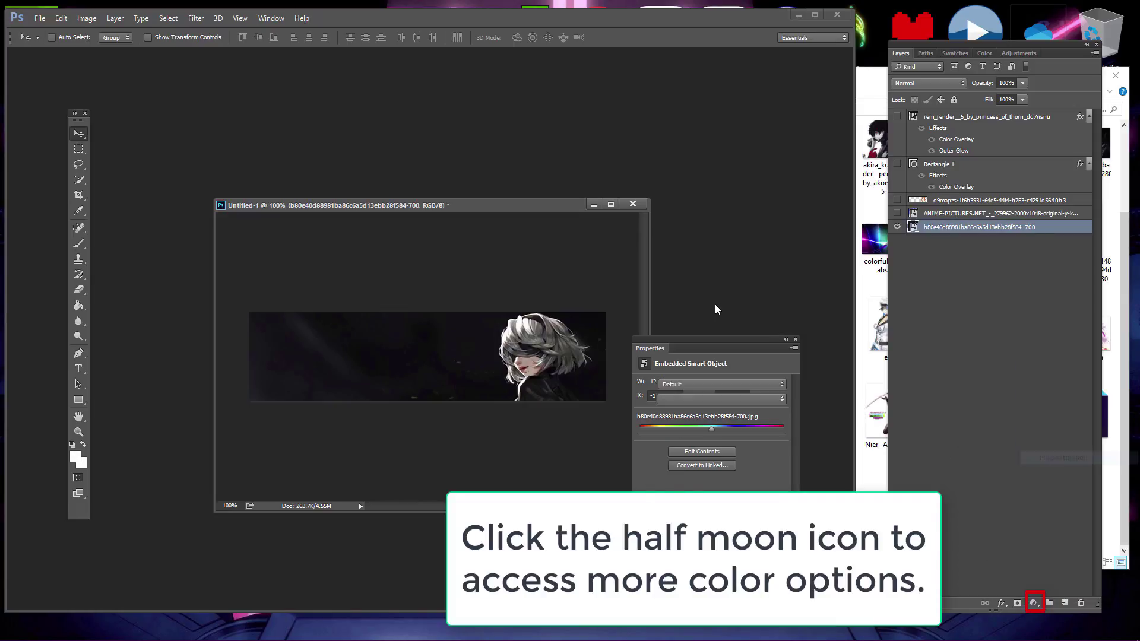
pyautogui.moveTo(711, 458); pyautogui.dragTo(739, 425)
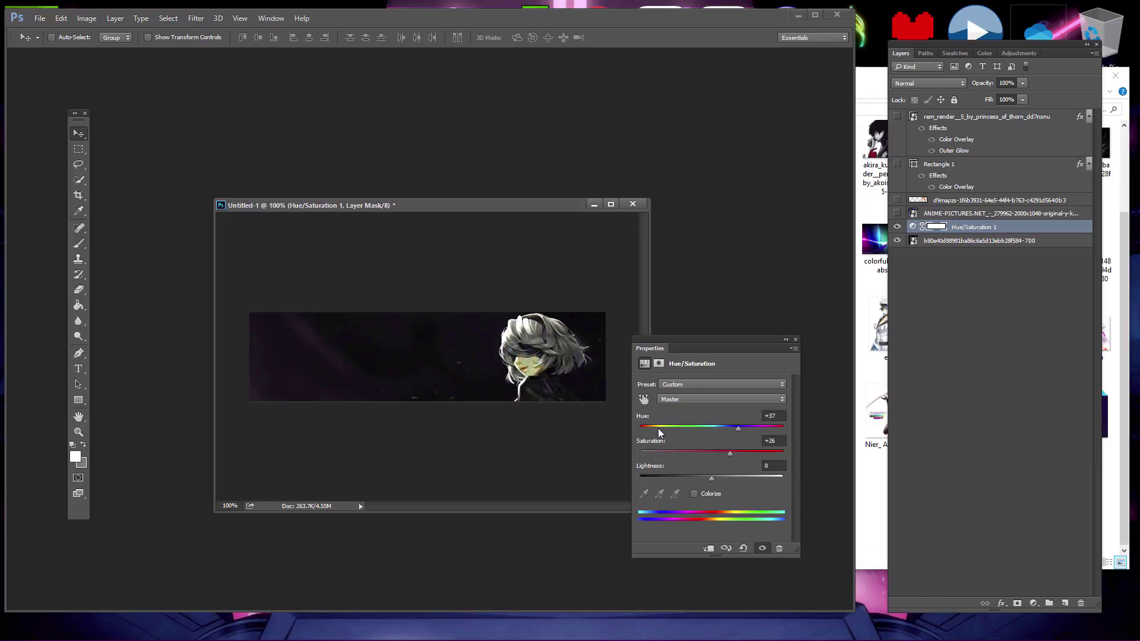
pyautogui.moveTo(659, 433); pyautogui.dragTo(688, 428)
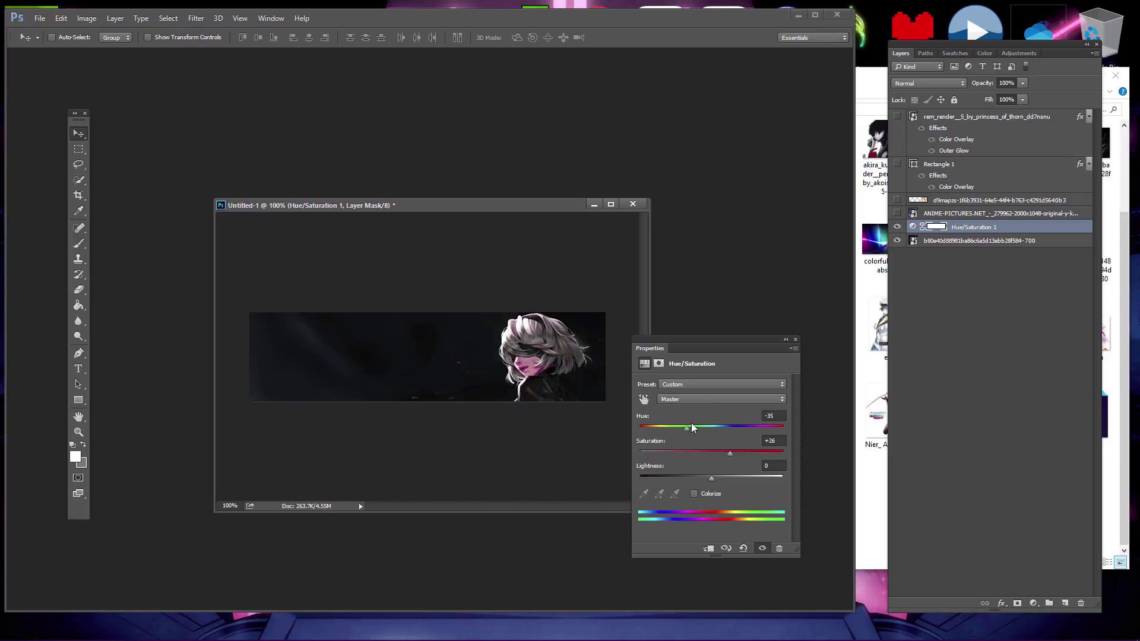
# - Set the Hue/Saturation adjustment's hue to +2 and close its properties
pyautogui.click(713, 428)
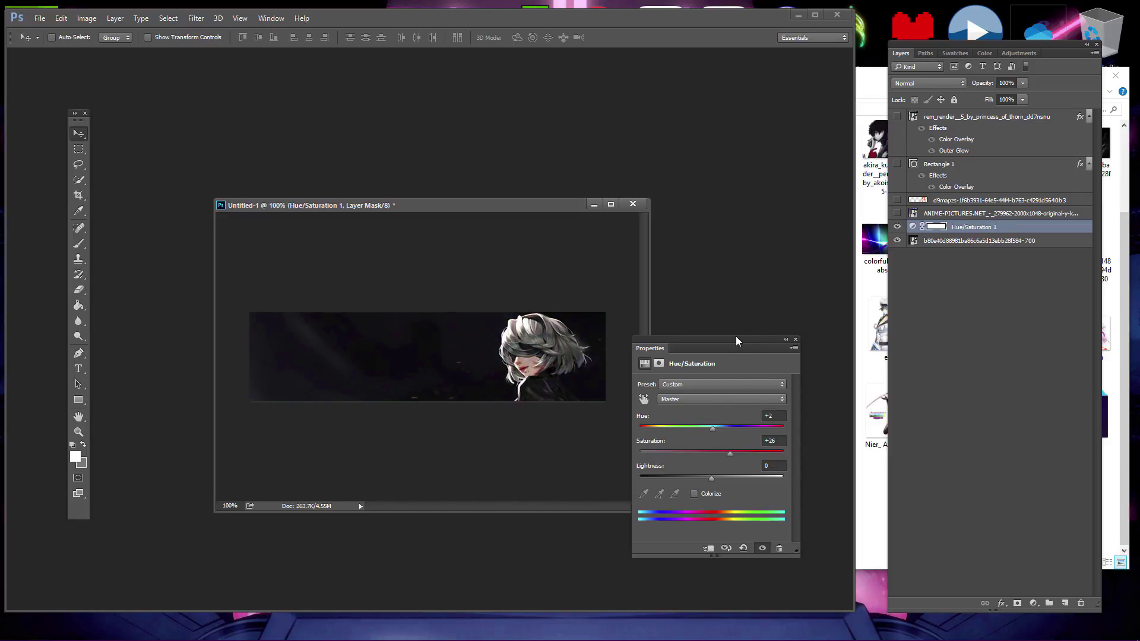
pyautogui.click(795, 340)
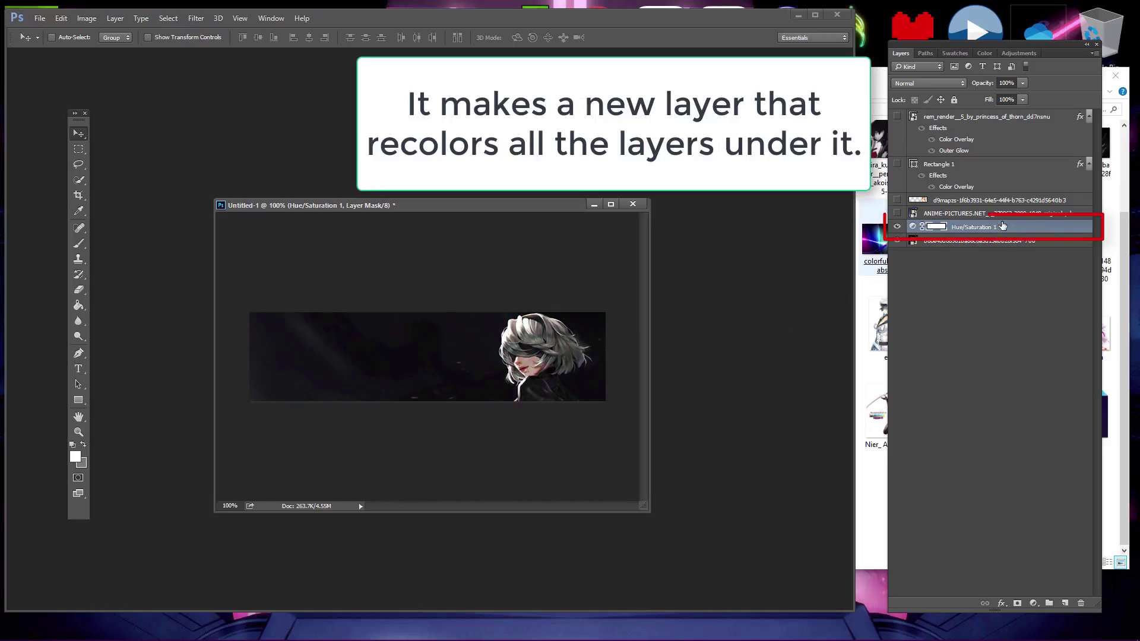
# - Show the sky and orange-haired render layers and move the Hue/Saturation adjustment above both of them
pyautogui.moveTo(959, 227); pyautogui.dragTo(898, 220)
pyautogui.click(897, 213)
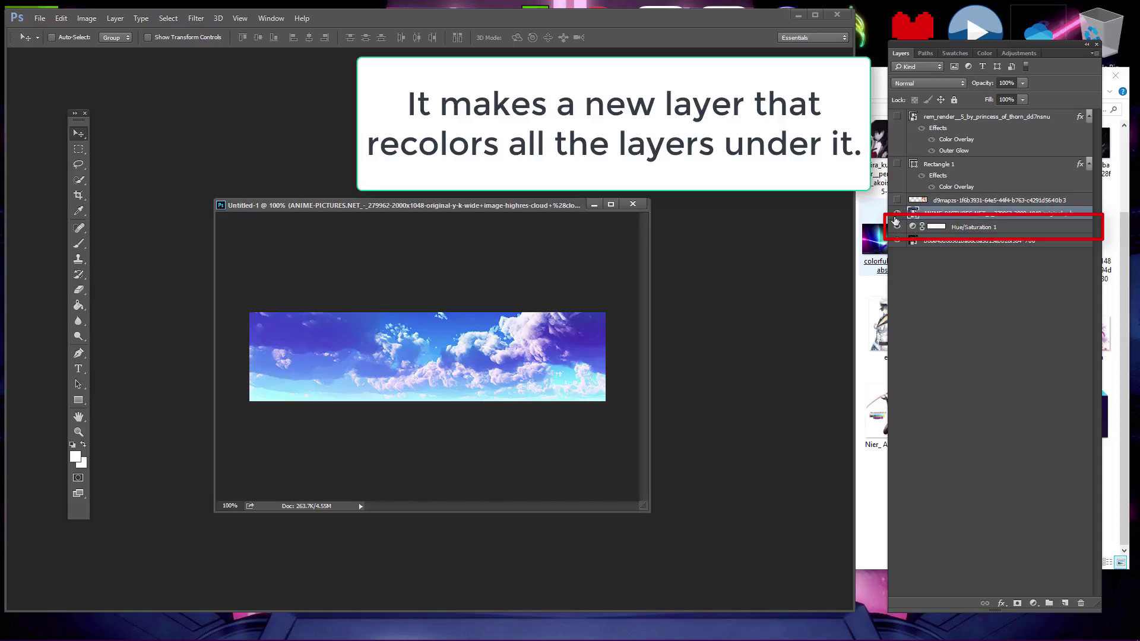
pyautogui.click(897, 200)
pyautogui.moveTo(973, 233); pyautogui.dragTo(1000, 197)
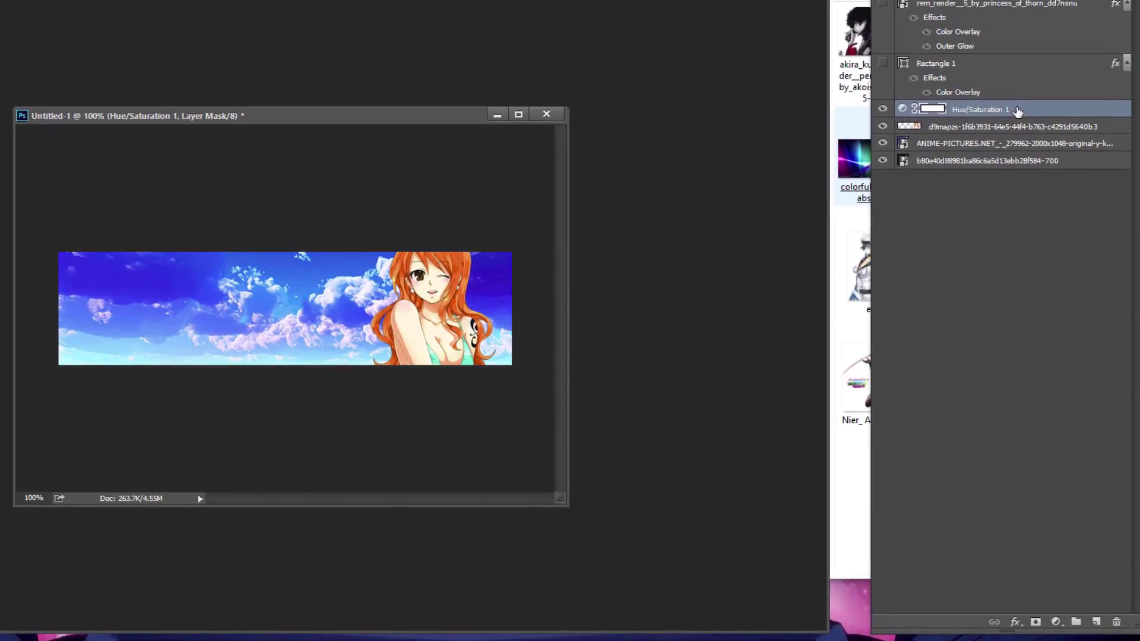
# - Try muting the banner colours by setting the Hue/Saturation adjustment to hue -36 and saturation -79
pyautogui.click(902, 109)
pyautogui.click(903, 109)
pyautogui.moveTo(675, 401); pyautogui.dragTo(558, 448)
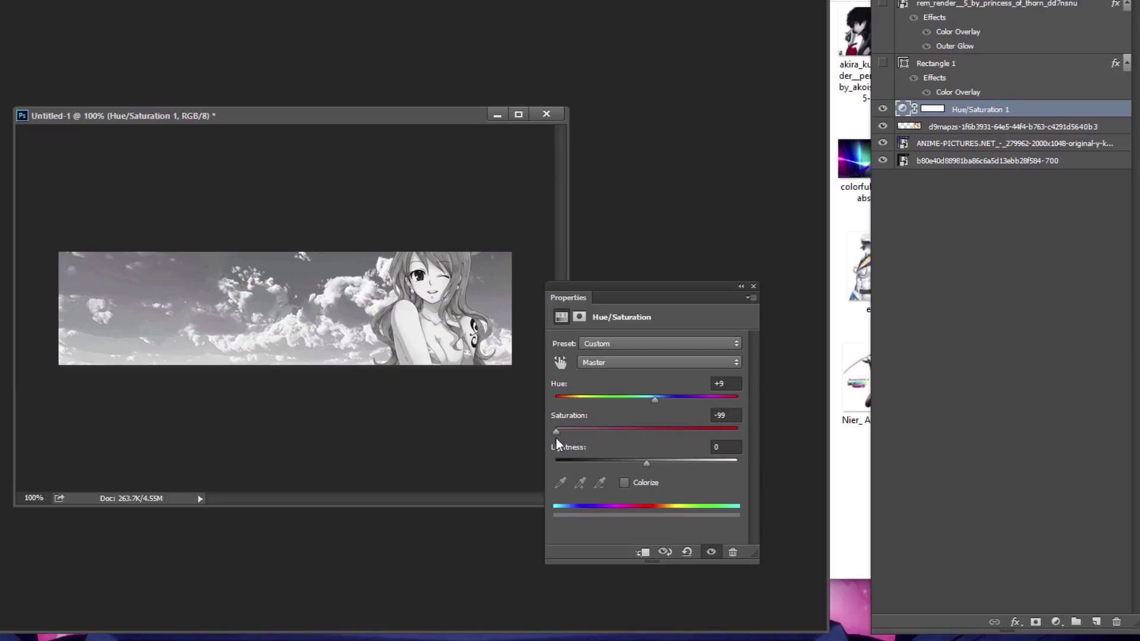
pyautogui.moveTo(653, 401); pyautogui.dragTo(674, 399)
pyautogui.moveTo(594, 438)
pyautogui.mouseDown()
pyautogui.moveTo(574, 437)
pyautogui.moveTo(588, 436)
pyautogui.mouseUp()
pyautogui.moveTo(663, 399); pyautogui.dragTo(612, 400)
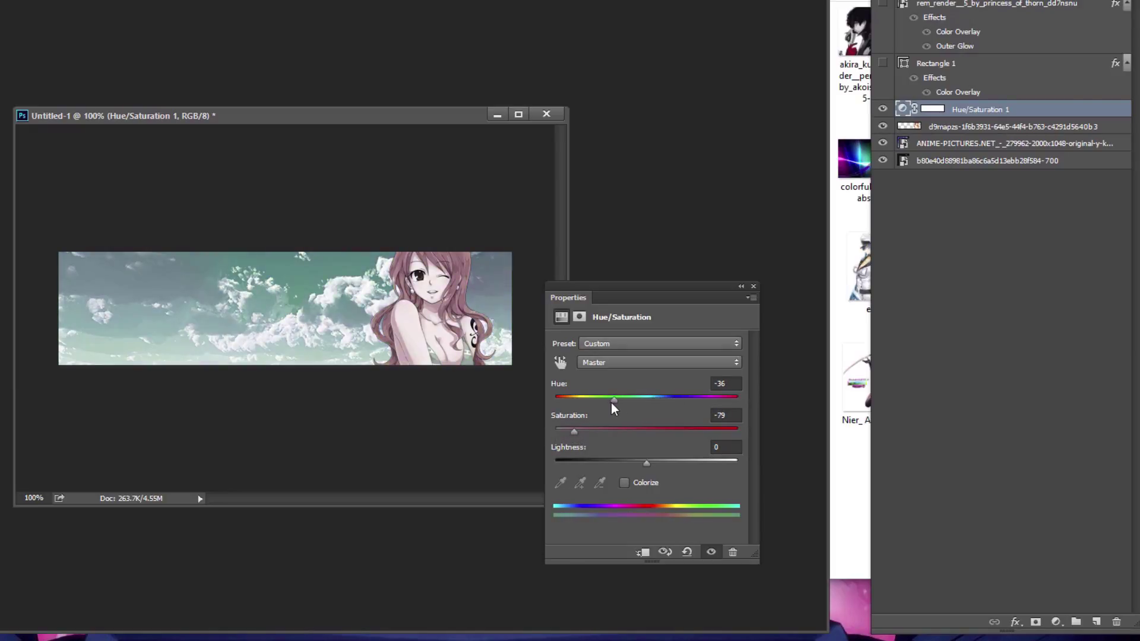
# - Try the Cyanotype and Red Boost presets on the Hue/Saturation adjustment and switch it to Sepia
pyautogui.click(691, 343)
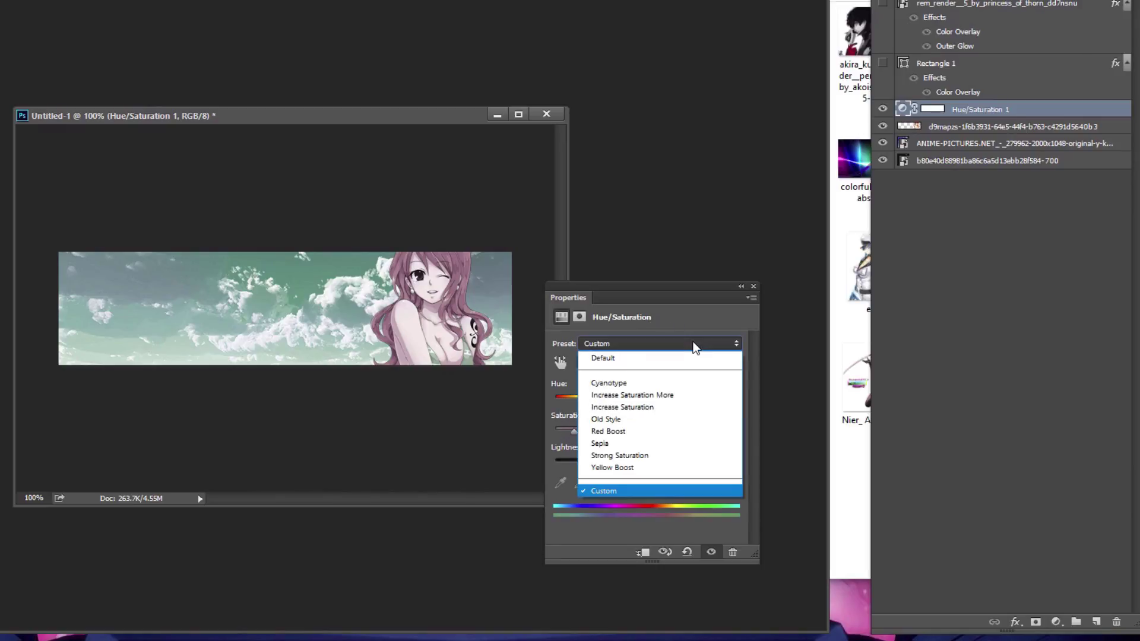
pyautogui.click(648, 384)
pyautogui.click(658, 343)
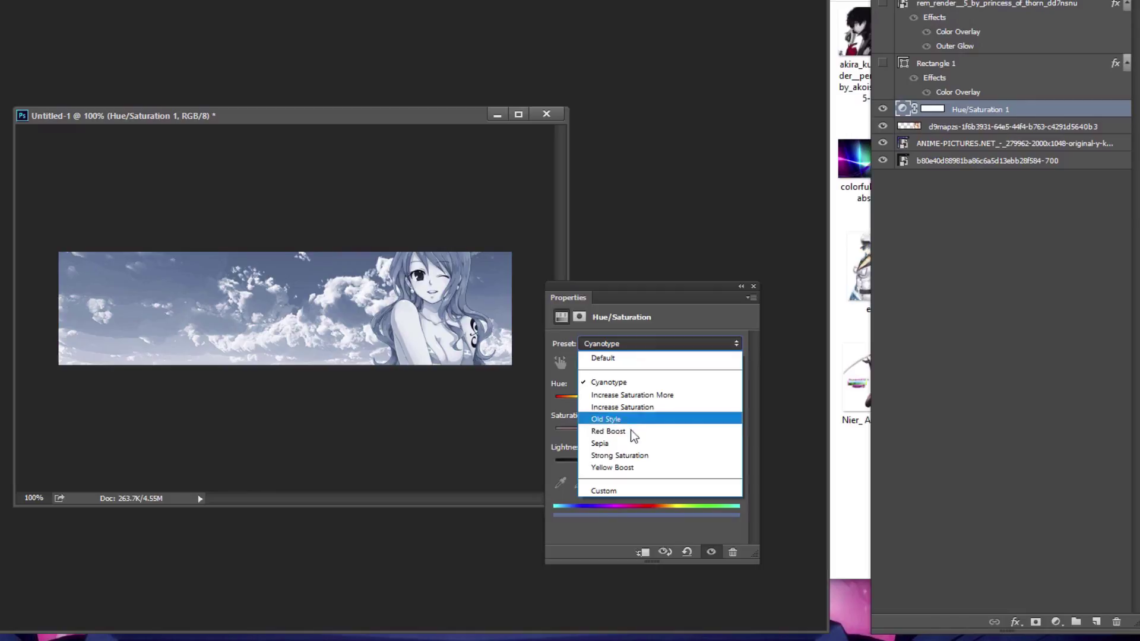
pyautogui.click(632, 432)
pyautogui.click(663, 345)
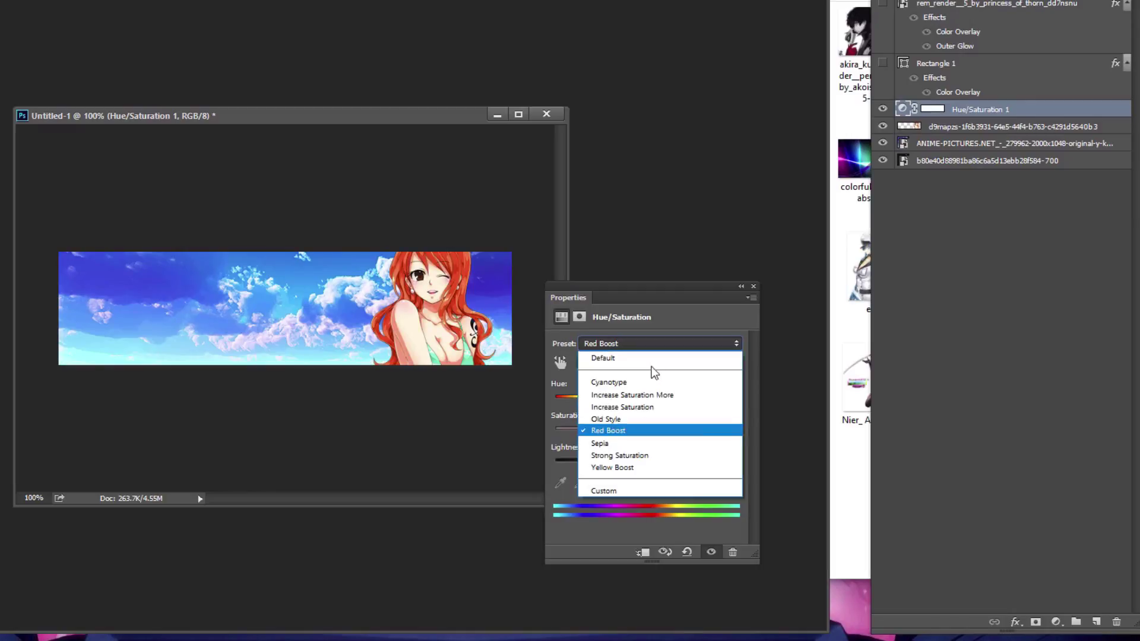
pyautogui.click(646, 442)
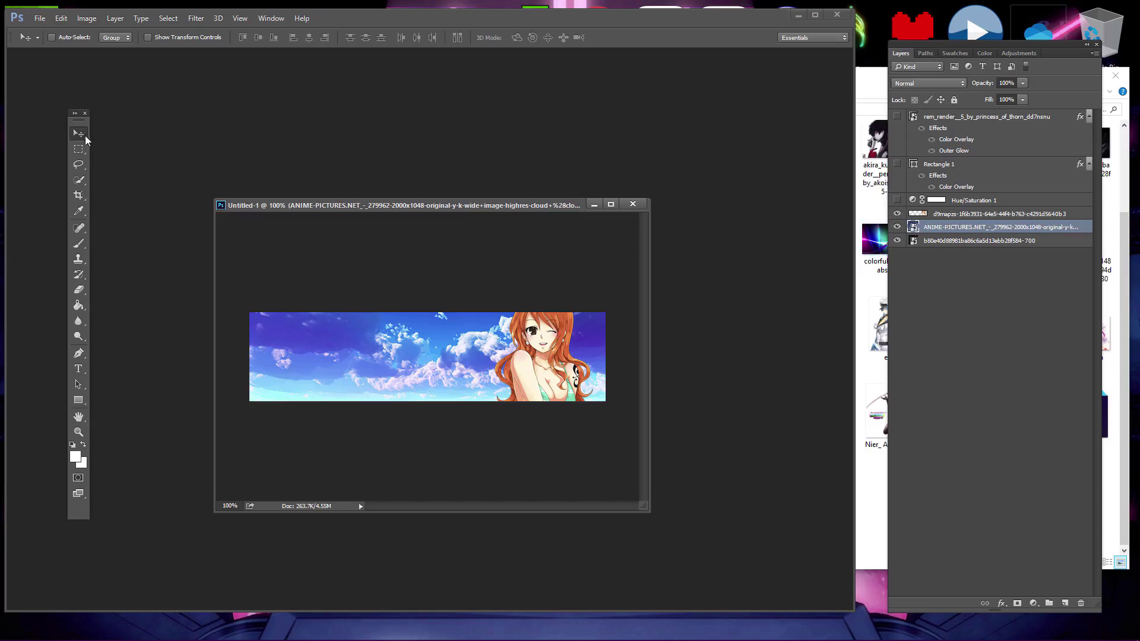
# - Draw a rectangle shape with no fill, about 599 x 151 px, over the whole banner and move it above all layers
pyautogui.click(77, 400)
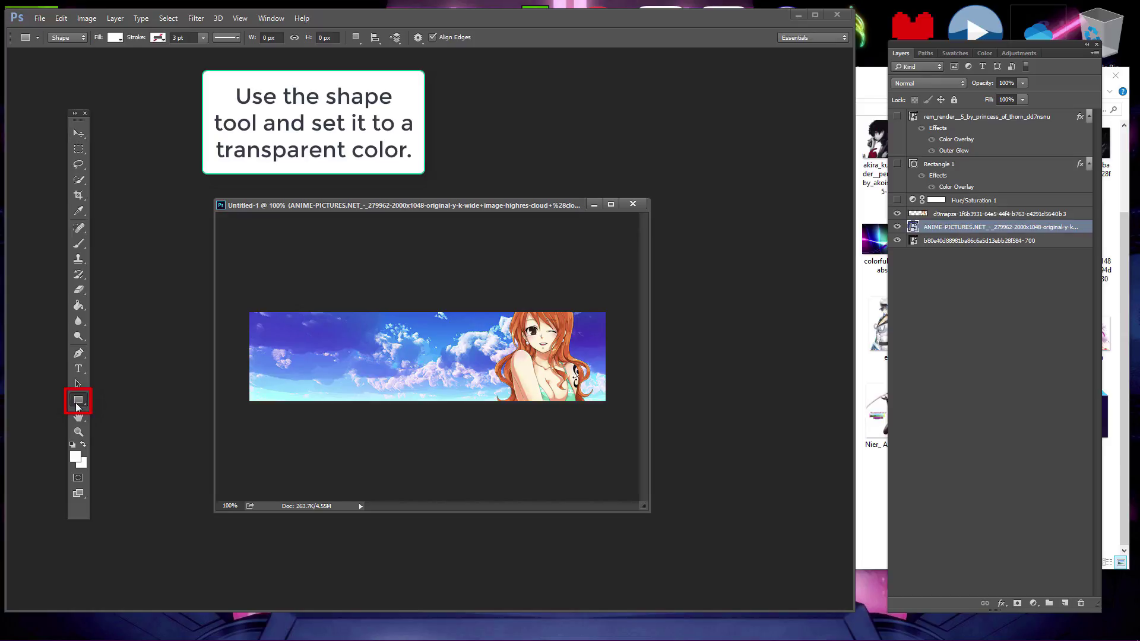
pyautogui.click(120, 39)
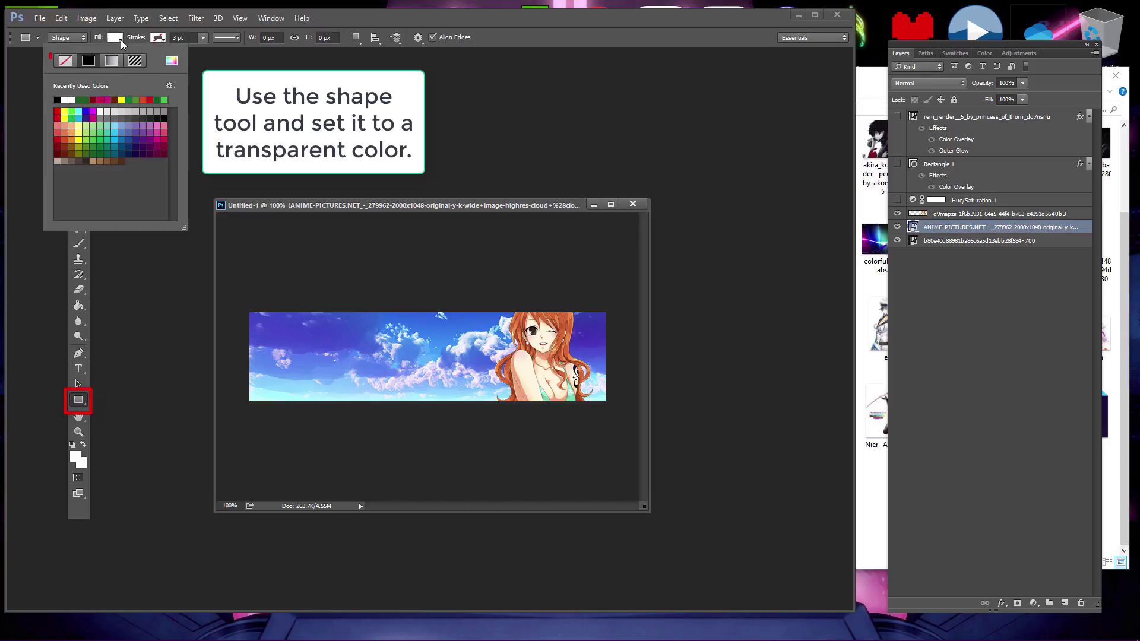
pyautogui.click(64, 63)
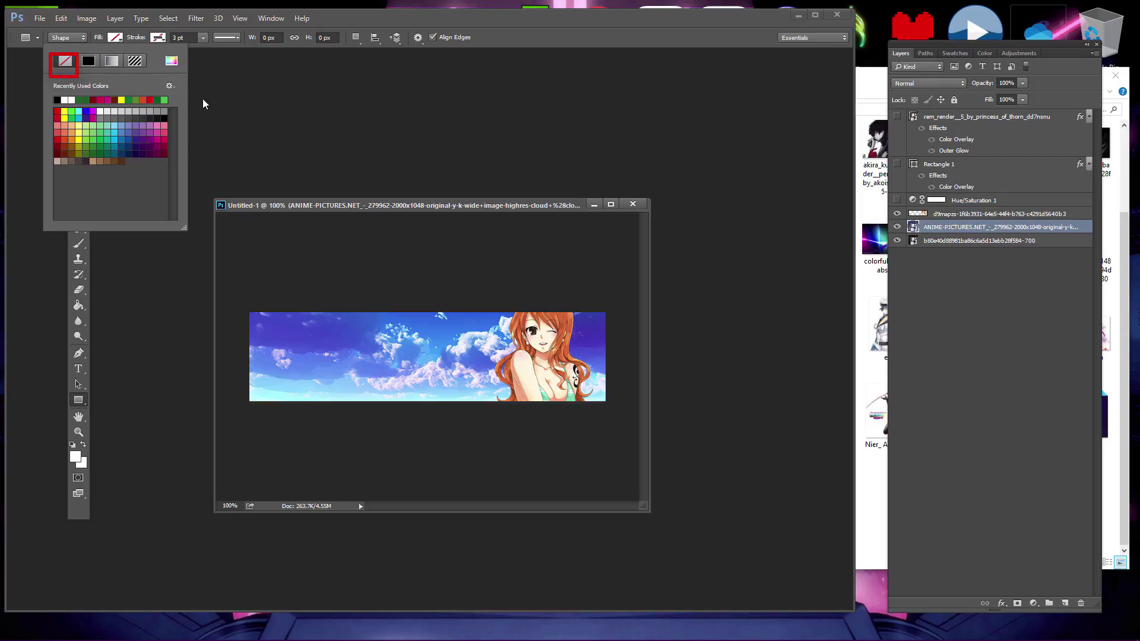
pyautogui.click(224, 109)
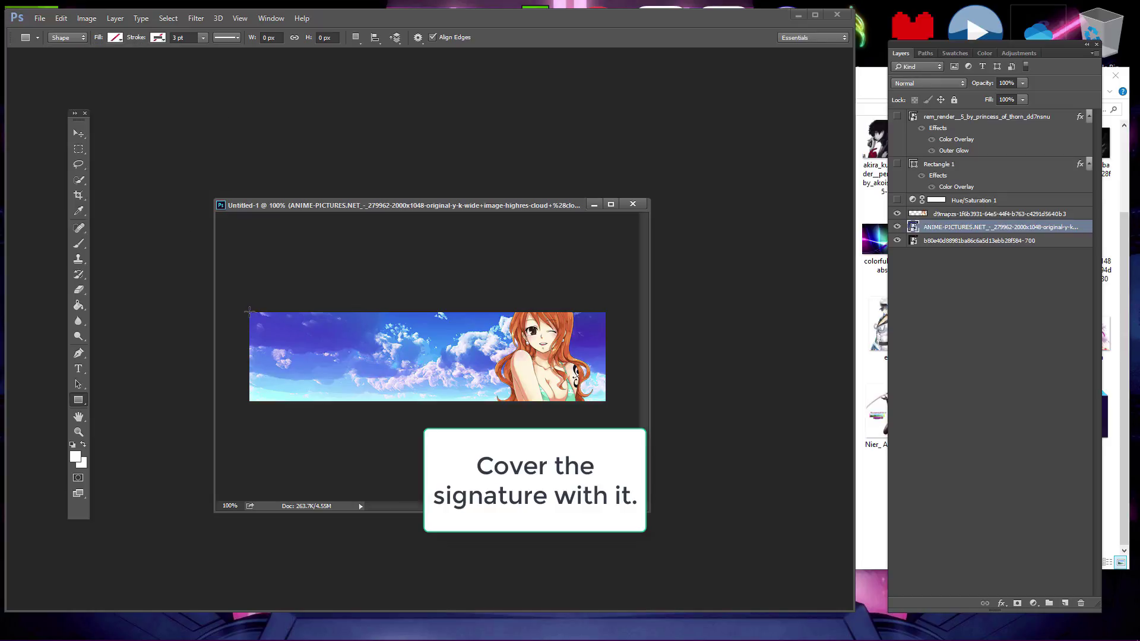
pyautogui.moveTo(249, 311); pyautogui.dragTo(605, 402)
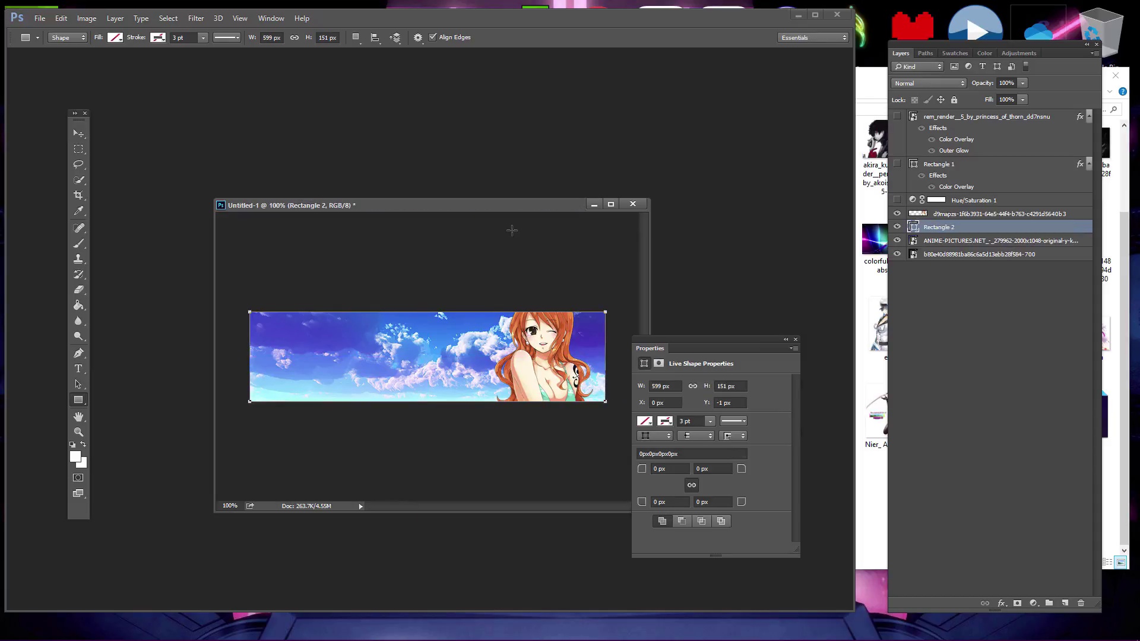
pyautogui.click(795, 340)
pyautogui.moveTo(1028, 230); pyautogui.dragTo(1028, 116)
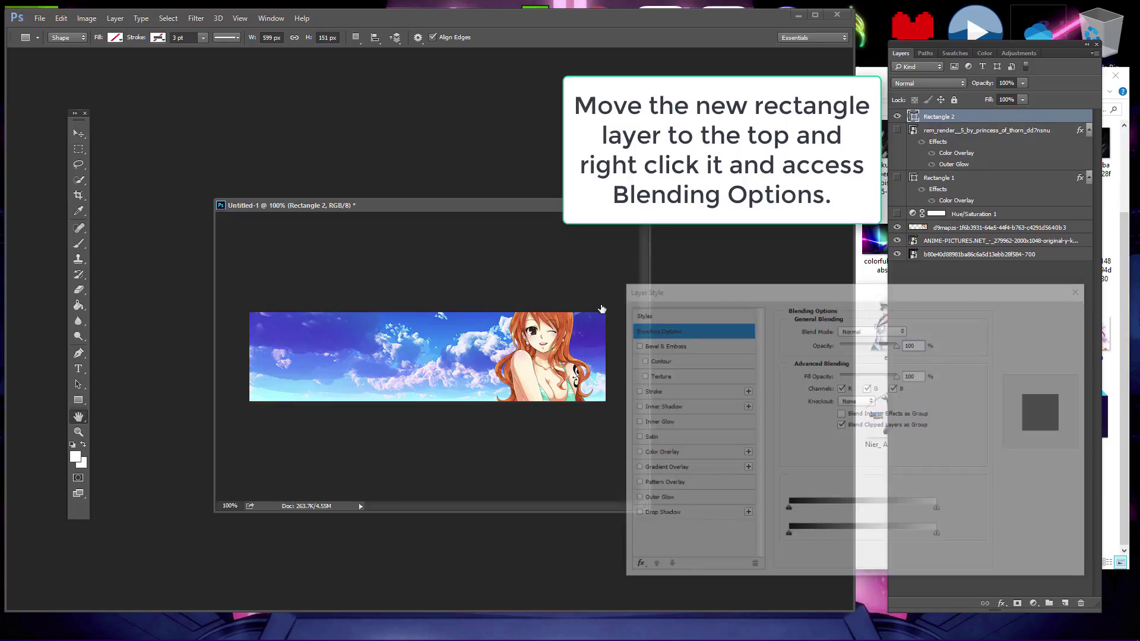
# - Try the Color Overlay effect on the Rectangle 2 layer and turn it off again
pyautogui.click(659, 453)
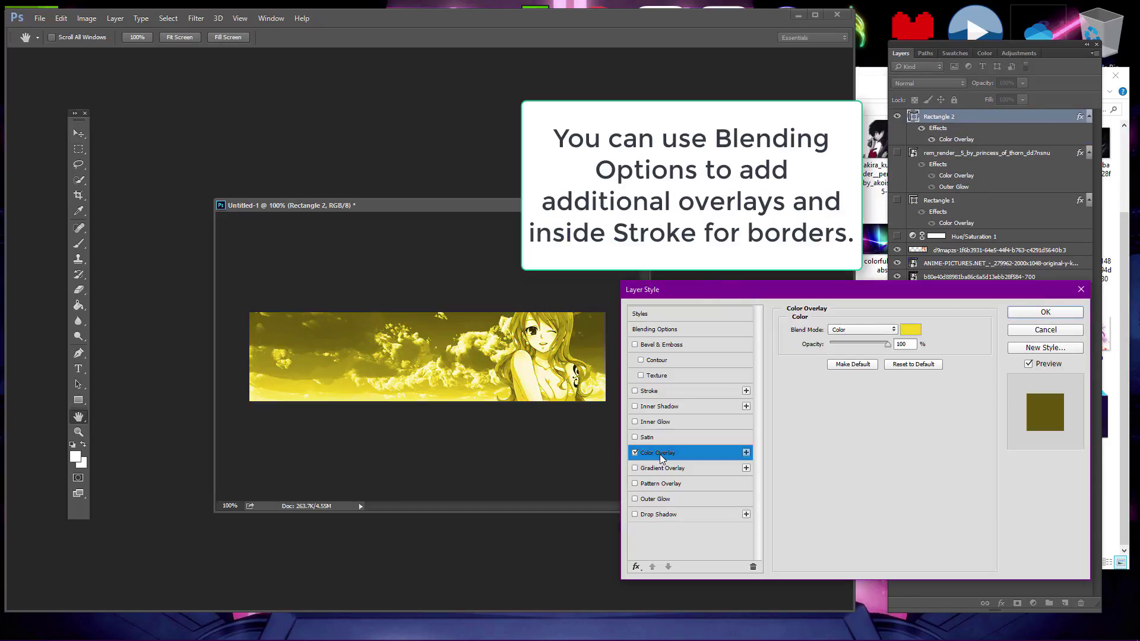
pyautogui.click(634, 453)
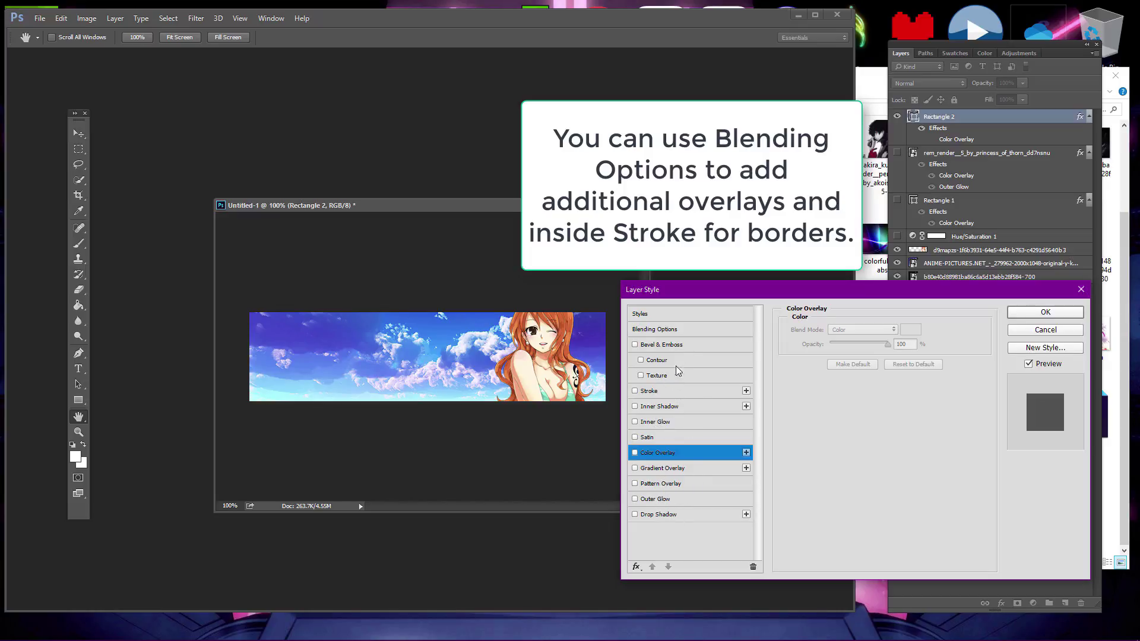
# - Try a 3 px inside Stroke on Rectangle 2, recolour it bright green, and turn the effect off again
pyautogui.click(682, 392)
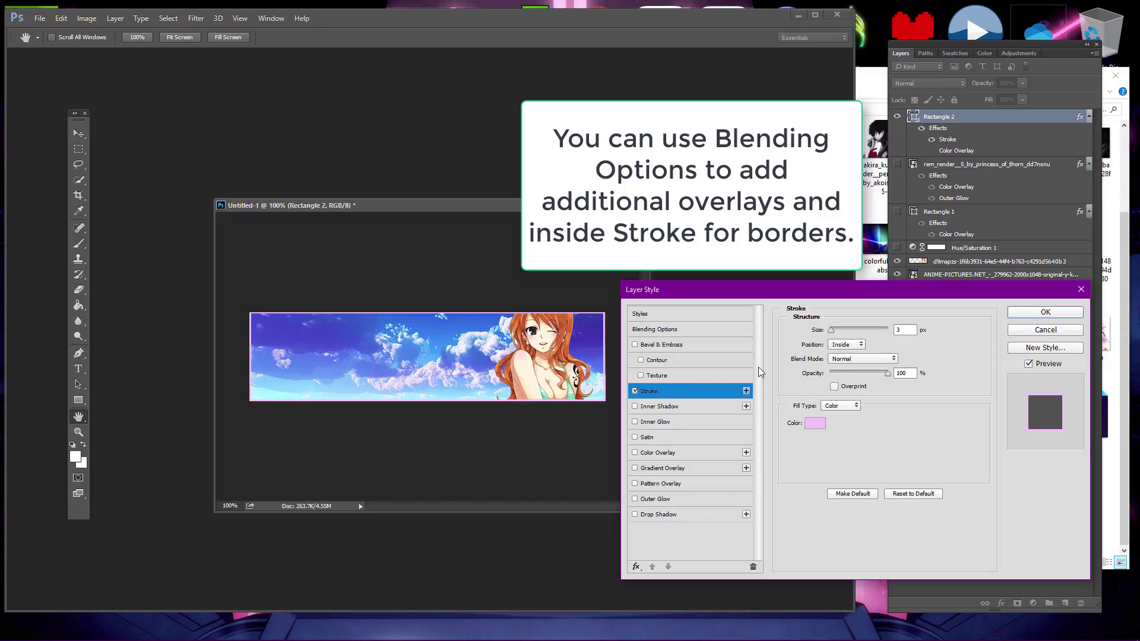
pyautogui.click(814, 422)
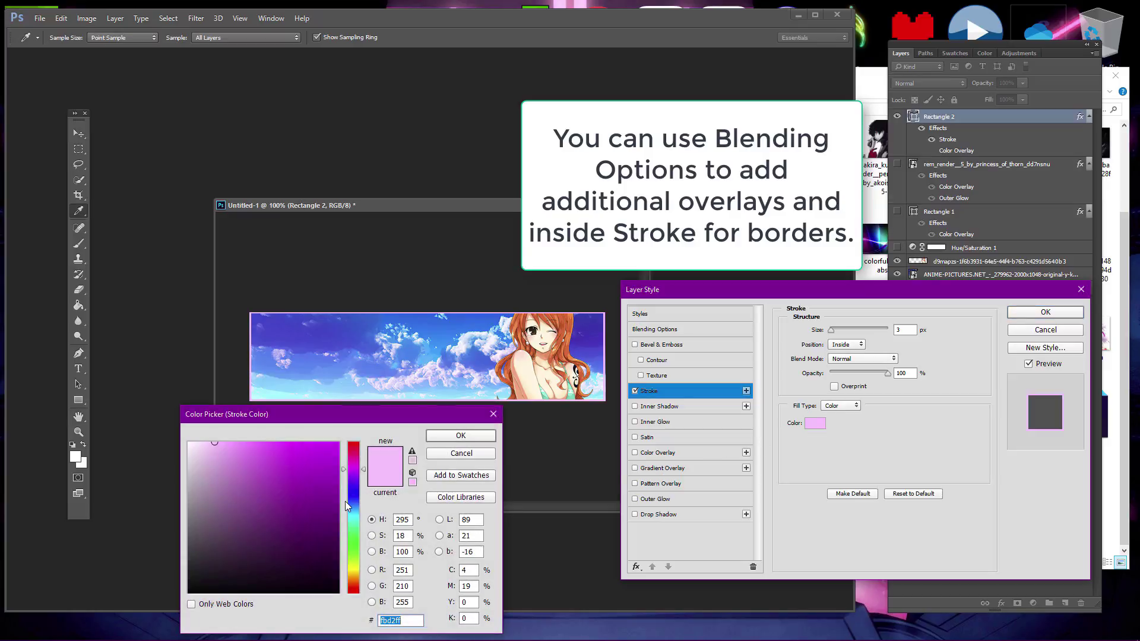
pyautogui.moveTo(337, 520)
pyautogui.mouseDown()
pyautogui.moveTo(340, 457)
pyautogui.moveTo(365, 420)
pyautogui.mouseUp()
pyautogui.moveTo(353, 469); pyautogui.dragTo(364, 440)
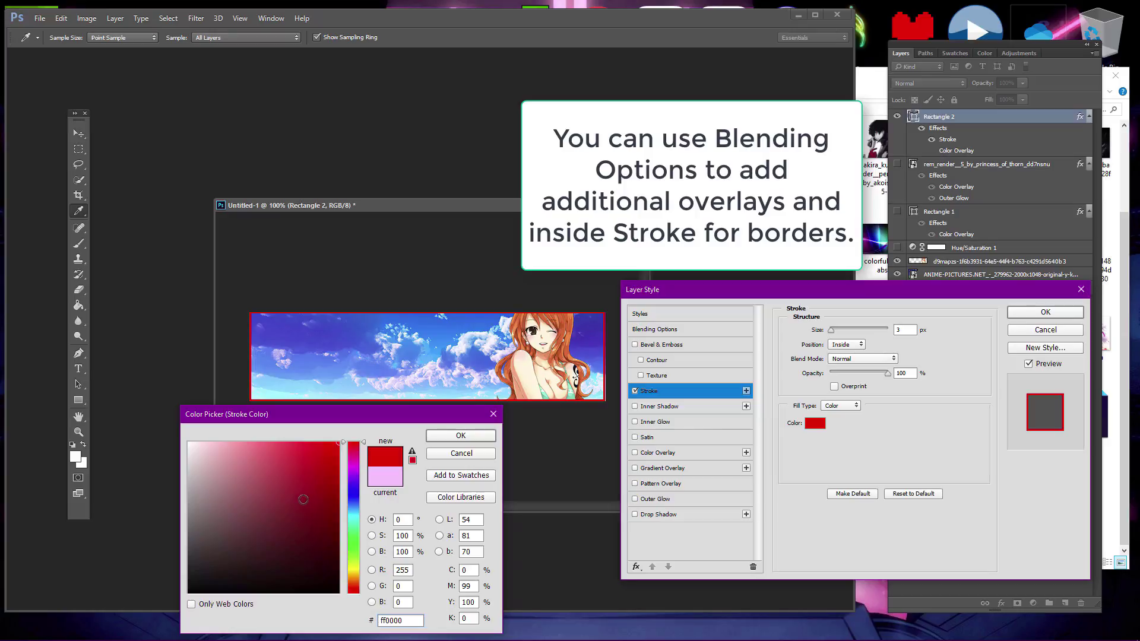
pyautogui.moveTo(303, 500); pyautogui.dragTo(342, 493)
pyautogui.moveTo(354, 447); pyautogui.dragTo(345, 486)
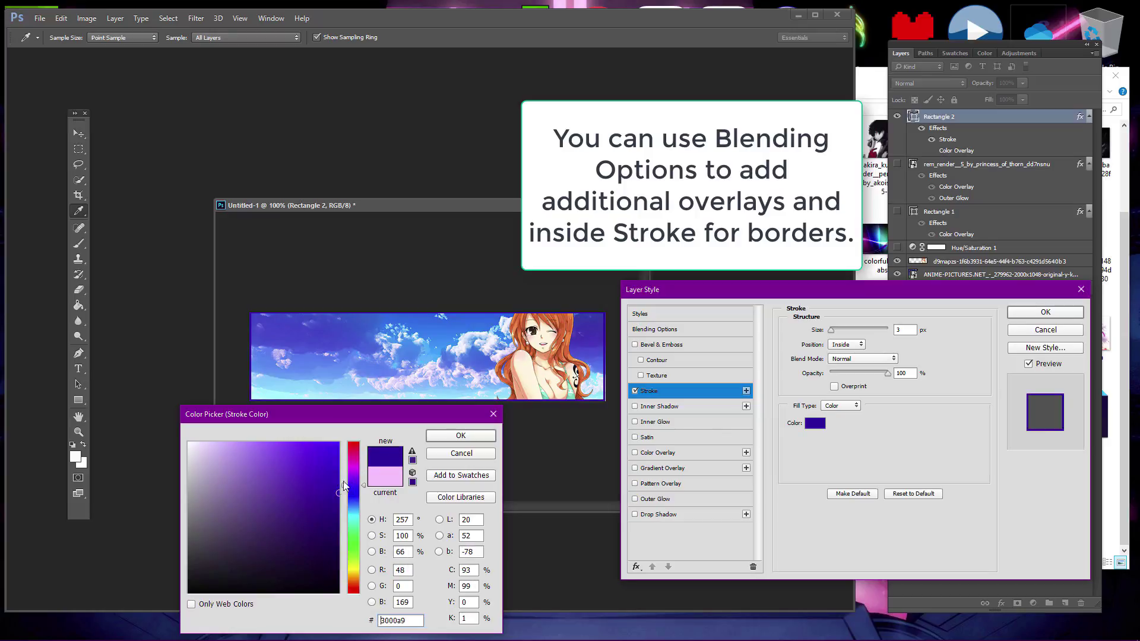
pyautogui.moveTo(344, 565); pyautogui.dragTo(346, 541)
pyautogui.click(339, 443)
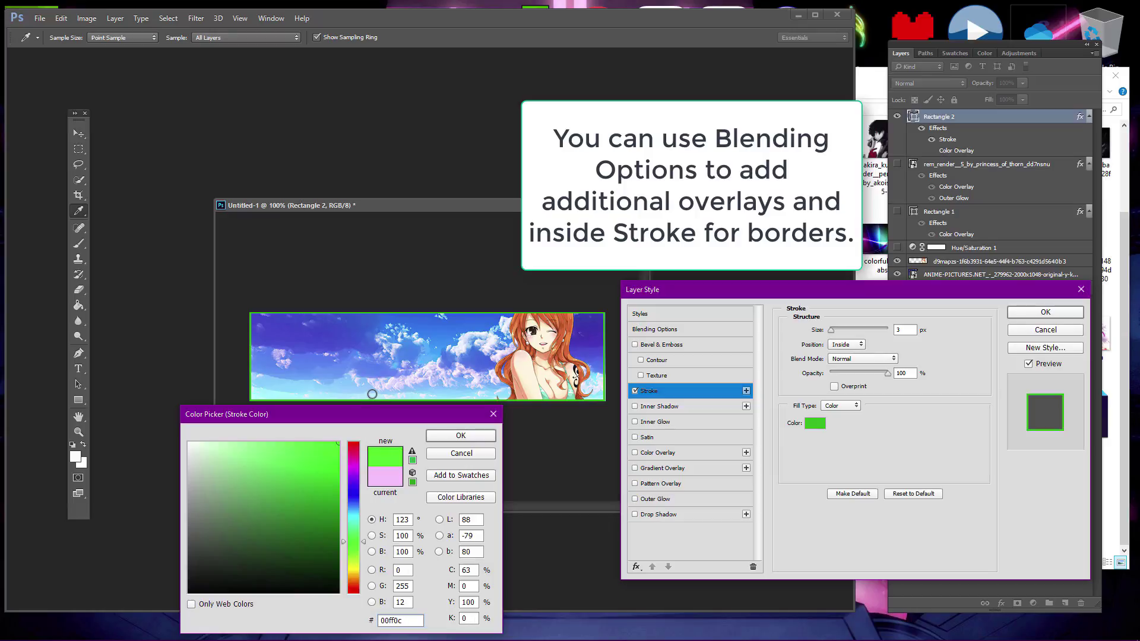
pyautogui.click(480, 438)
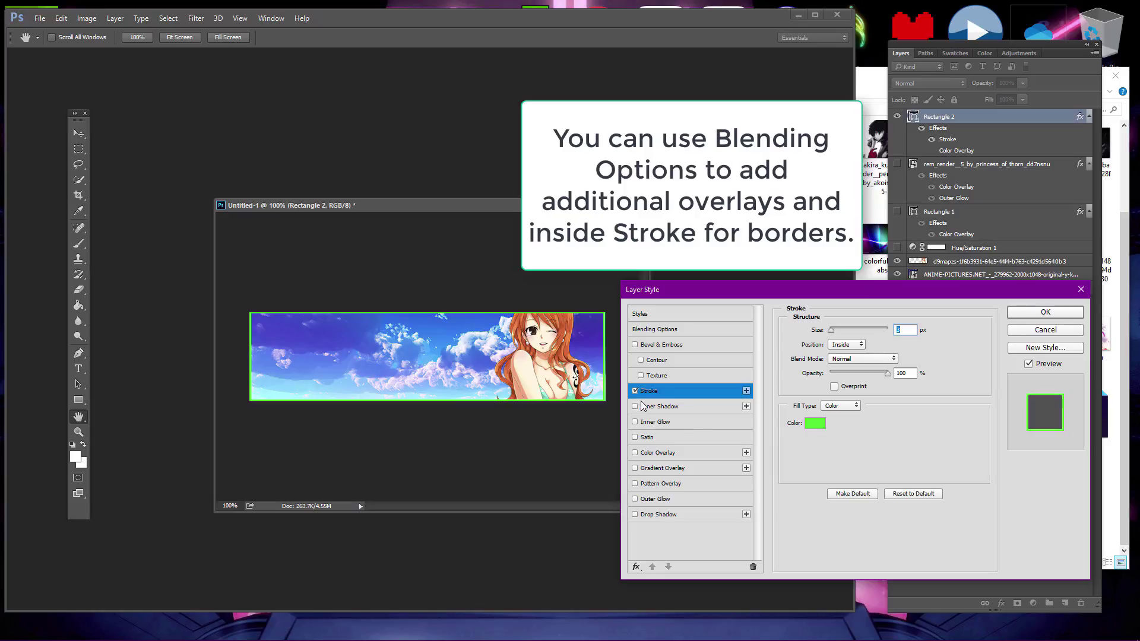
pyautogui.click(635, 391)
# - Add a black Inner Shadow with a size of 98 px to Rectangle 2 and apply the layer style
pyautogui.click(635, 406)
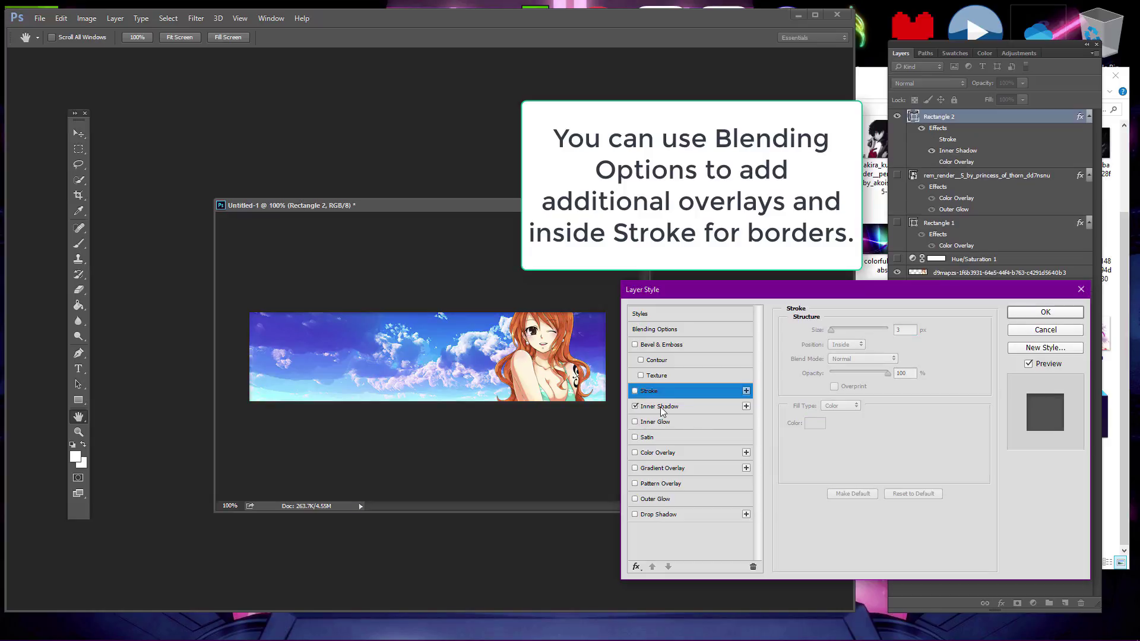
pyautogui.click(661, 408)
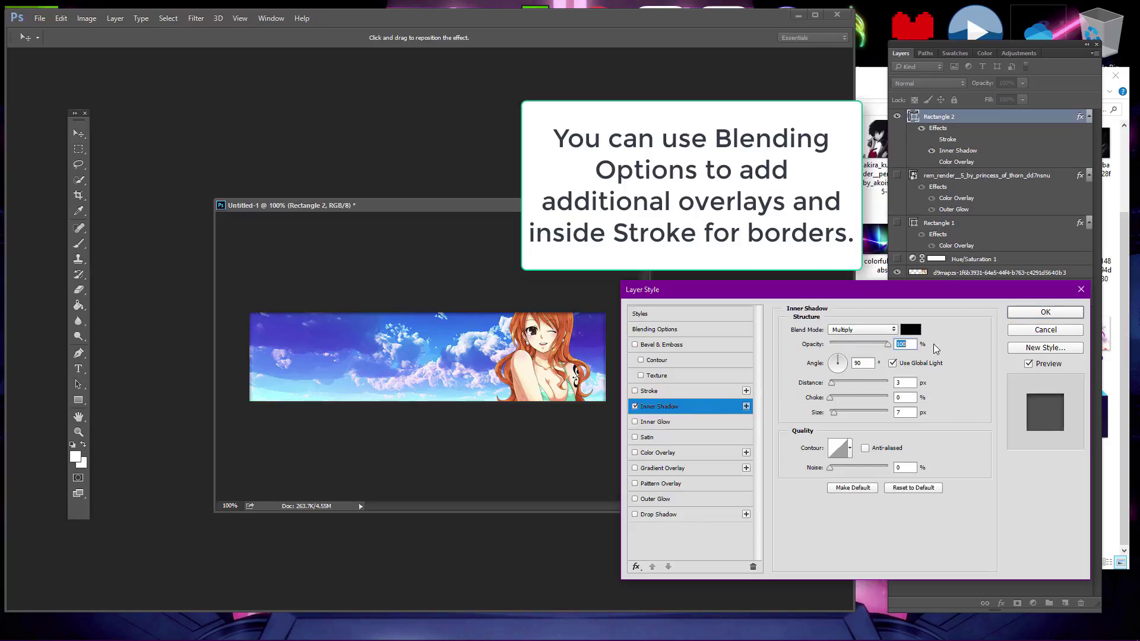
pyautogui.moveTo(833, 411); pyautogui.dragTo(856, 416)
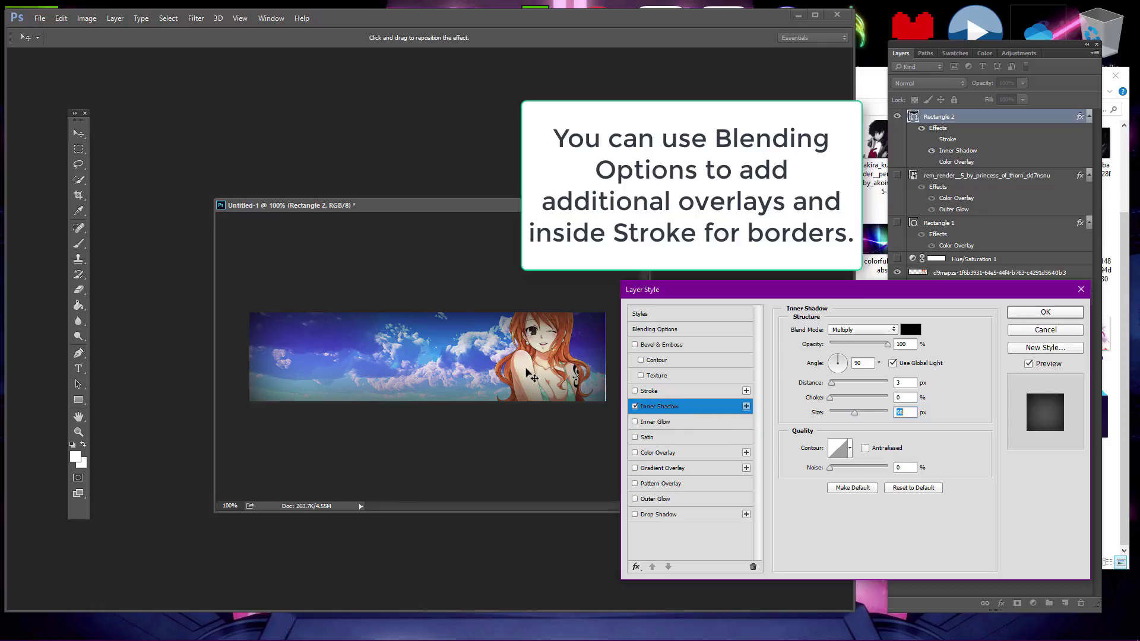
pyautogui.click(1051, 319)
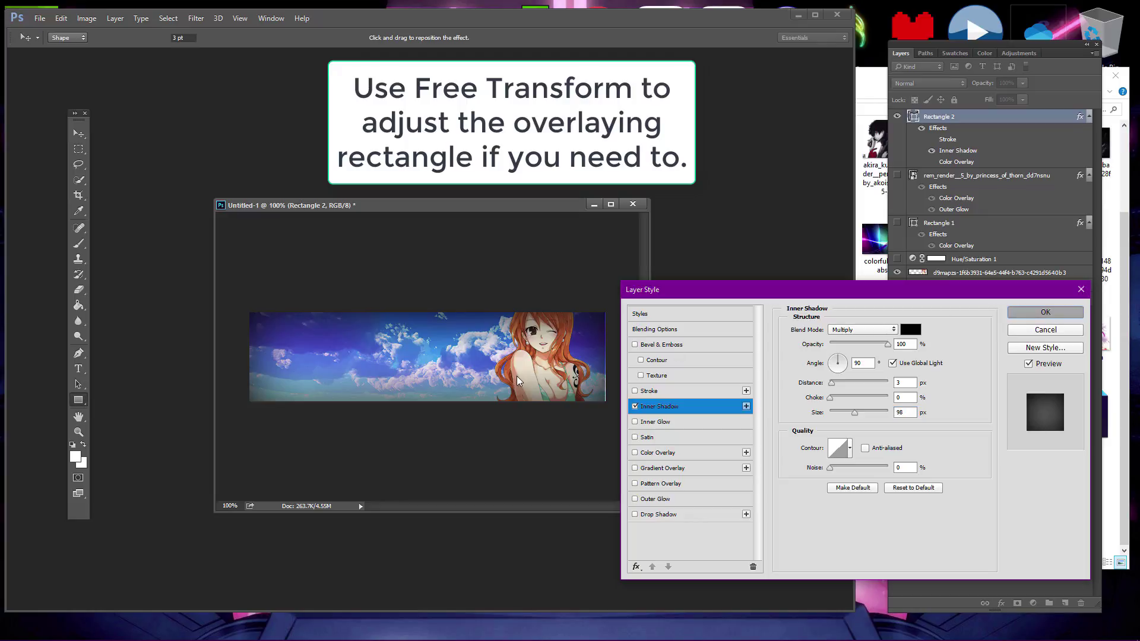
# - Widen Rectangle 2 to 100.17% at the banner's right edge with Free Transform and apply the transformation
pyautogui.click(61, 18)
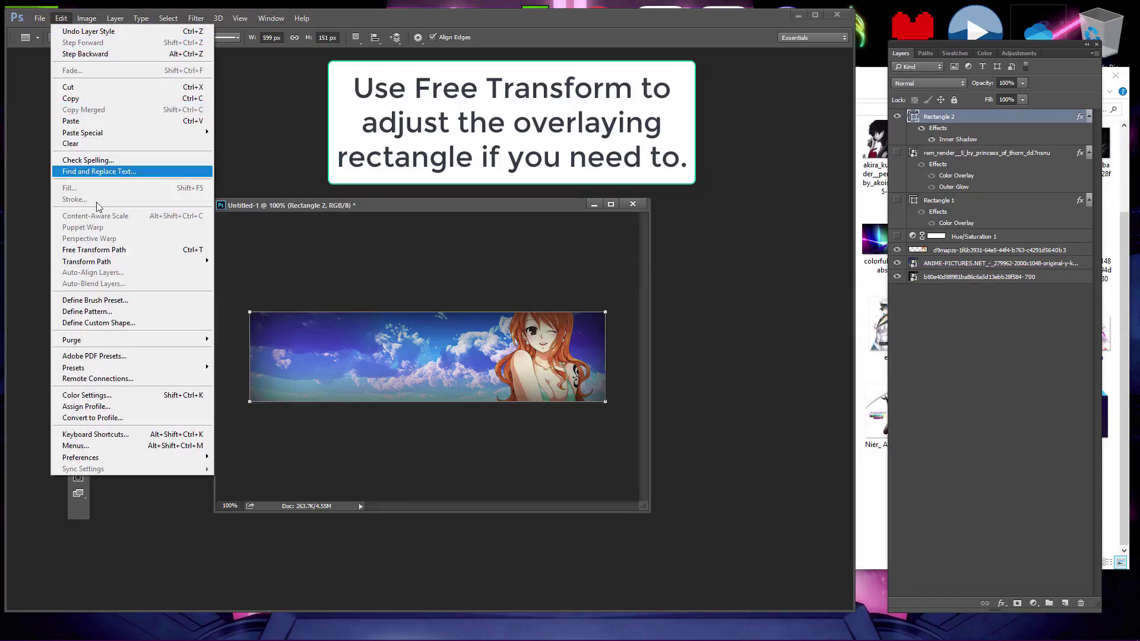
pyautogui.click(174, 248)
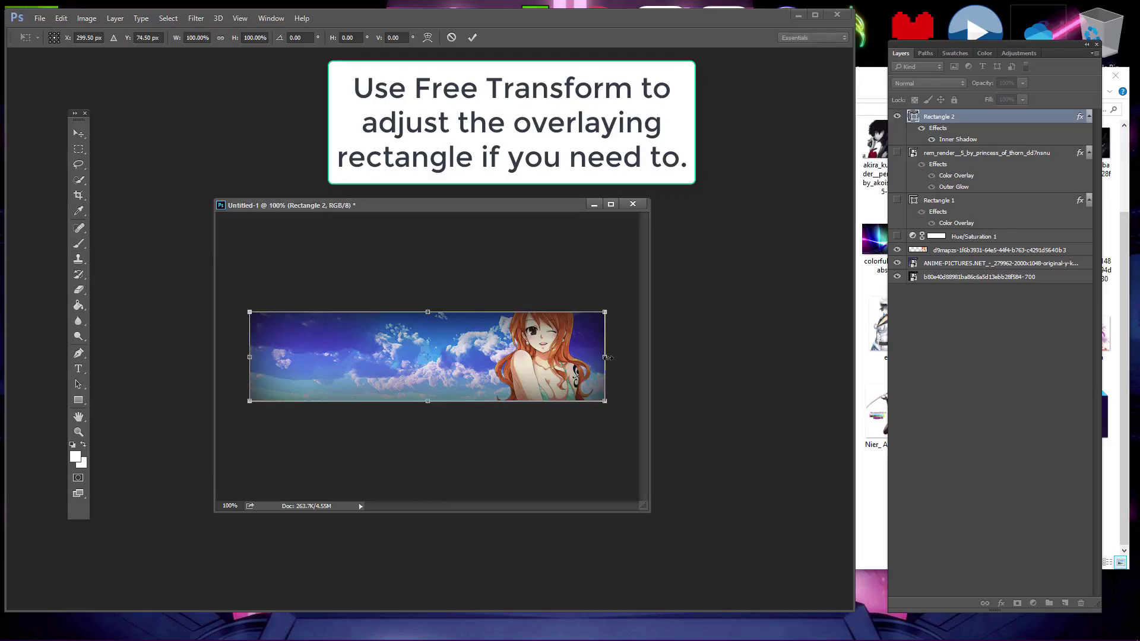
pyautogui.moveTo(610, 356); pyautogui.dragTo(610, 357)
pyautogui.click(79, 133)
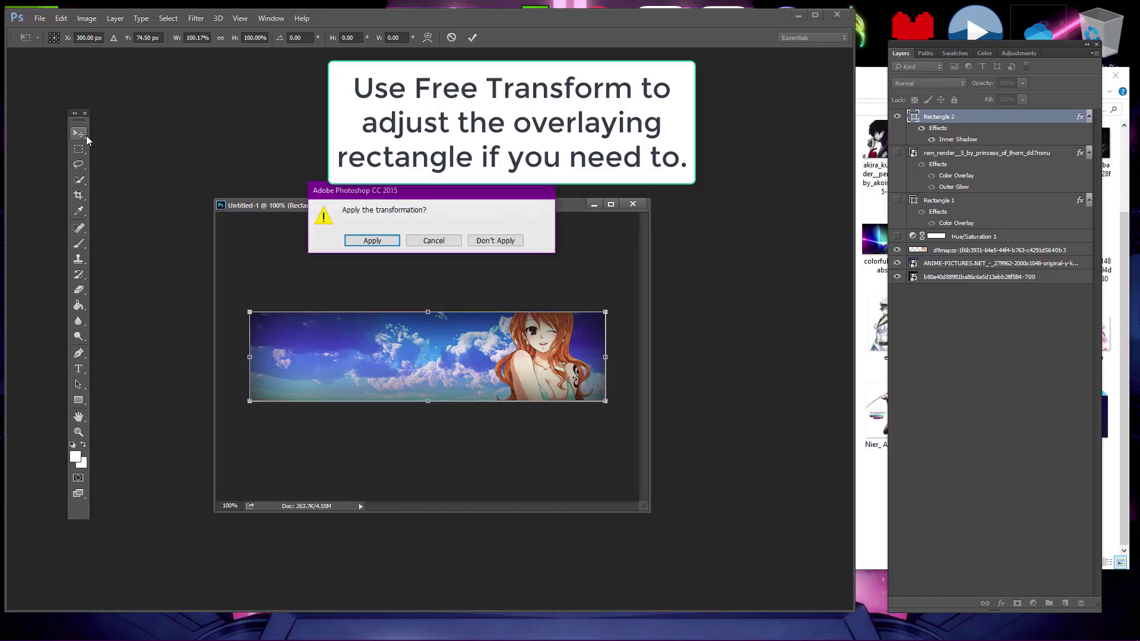
pyautogui.click(347, 240)
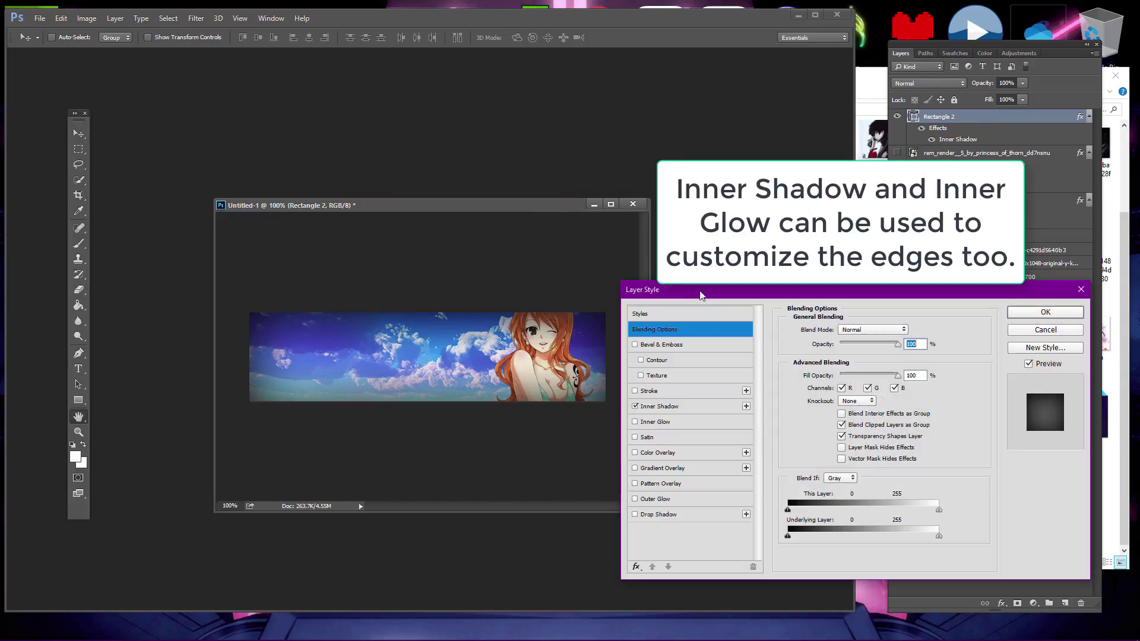
# - Turn off Rectangle 2's Inner Shadow and enable an Inner Glow at 100% opacity instead
pyautogui.moveTo(719, 290); pyautogui.dragTo(735, 302)
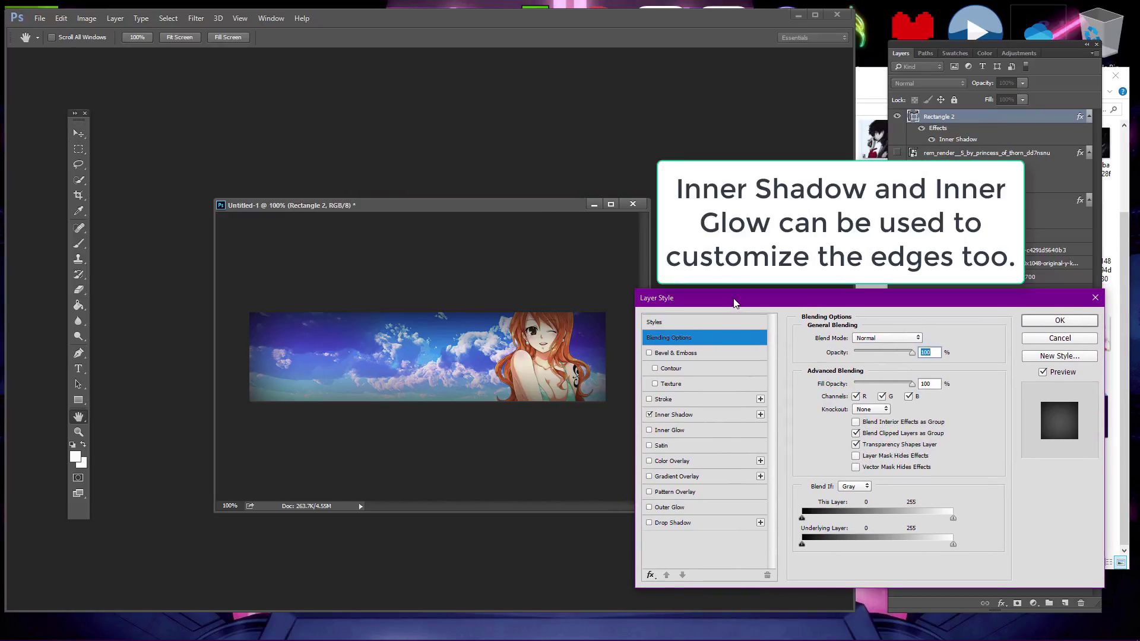
pyautogui.click(649, 415)
pyautogui.click(649, 430)
pyautogui.click(677, 432)
pyautogui.moveTo(871, 356); pyautogui.dragTo(926, 355)
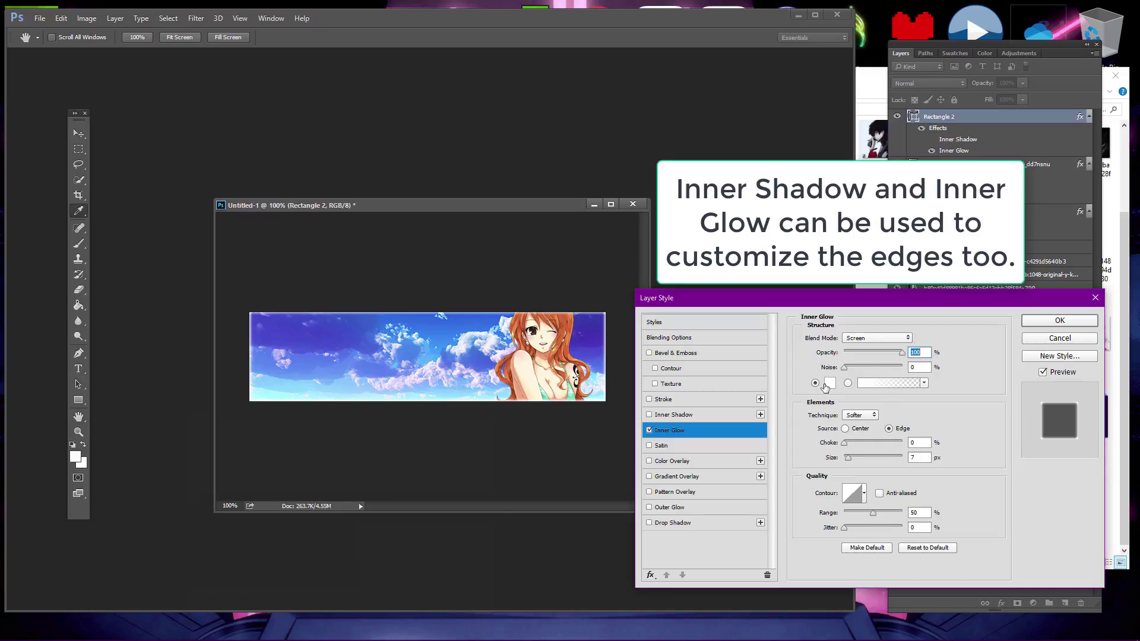
# - Recolour Rectangle 2's Inner Glow to bright green 30ff00, enlarge its size for wide glowing edges, and apply the layer style
pyautogui.click(825, 385)
pyautogui.moveTo(362, 528); pyautogui.dragTo(360, 547)
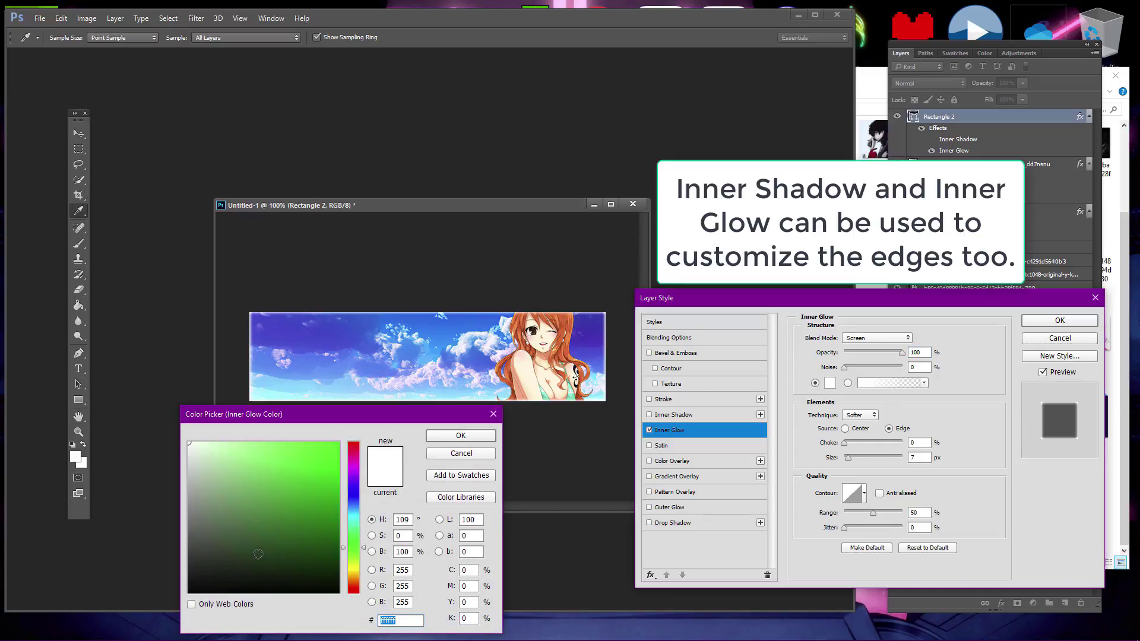
pyautogui.click(338, 443)
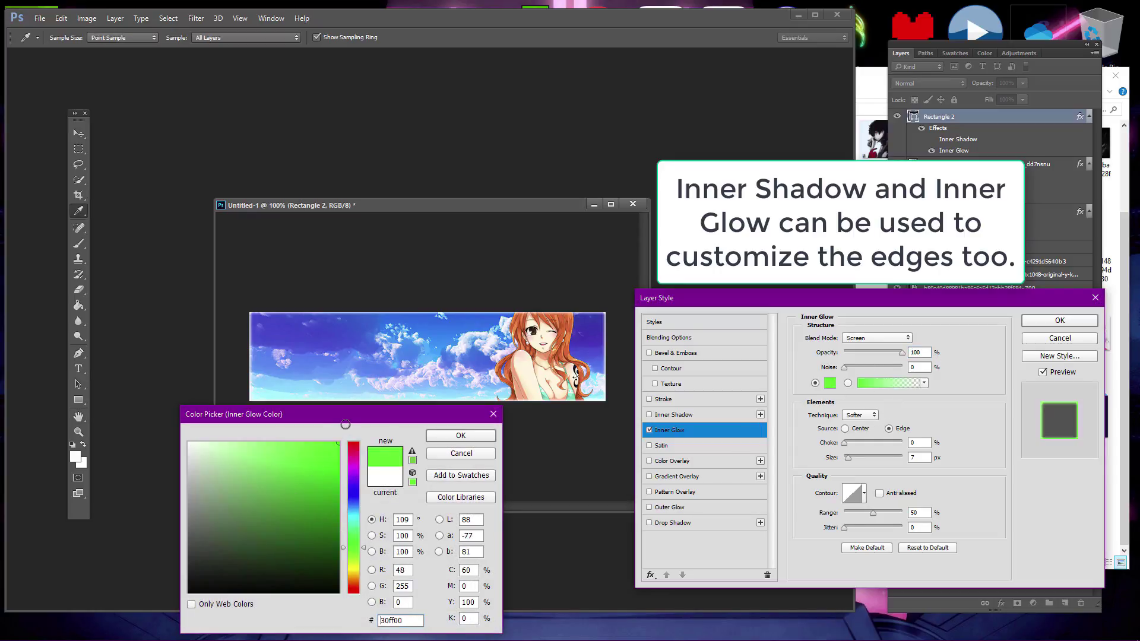
pyautogui.click(468, 436)
pyautogui.moveTo(870, 462)
pyautogui.mouseDown()
pyautogui.moveTo(884, 458)
pyautogui.moveTo(862, 460)
pyautogui.mouseUp()
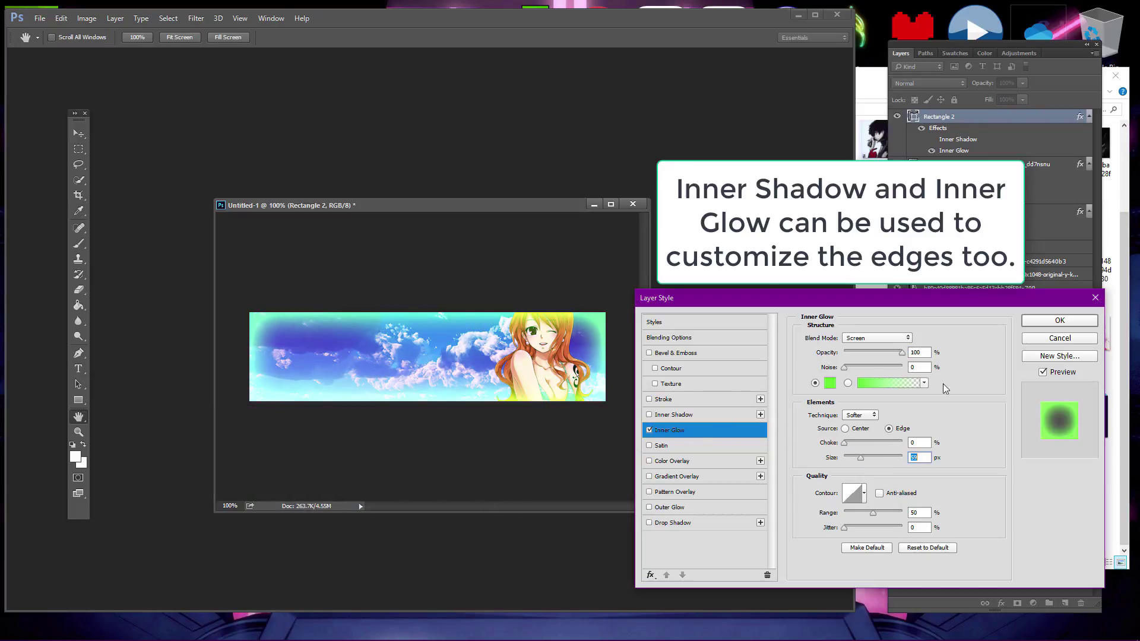
pyautogui.click(1060, 321)
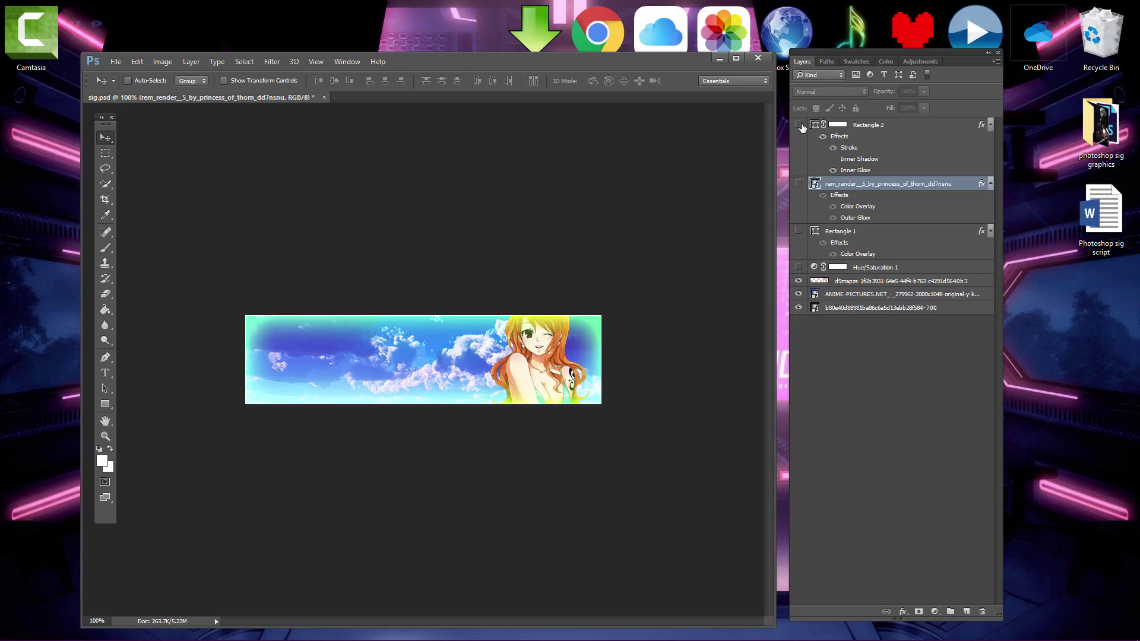
# - Hide Rectangle 2, the d9mapzs character render layer and the ANIME-PICTURES sky wallpaper layer, leaving only the dark wallpaper
pyautogui.click(799, 125)
pyautogui.click(798, 281)
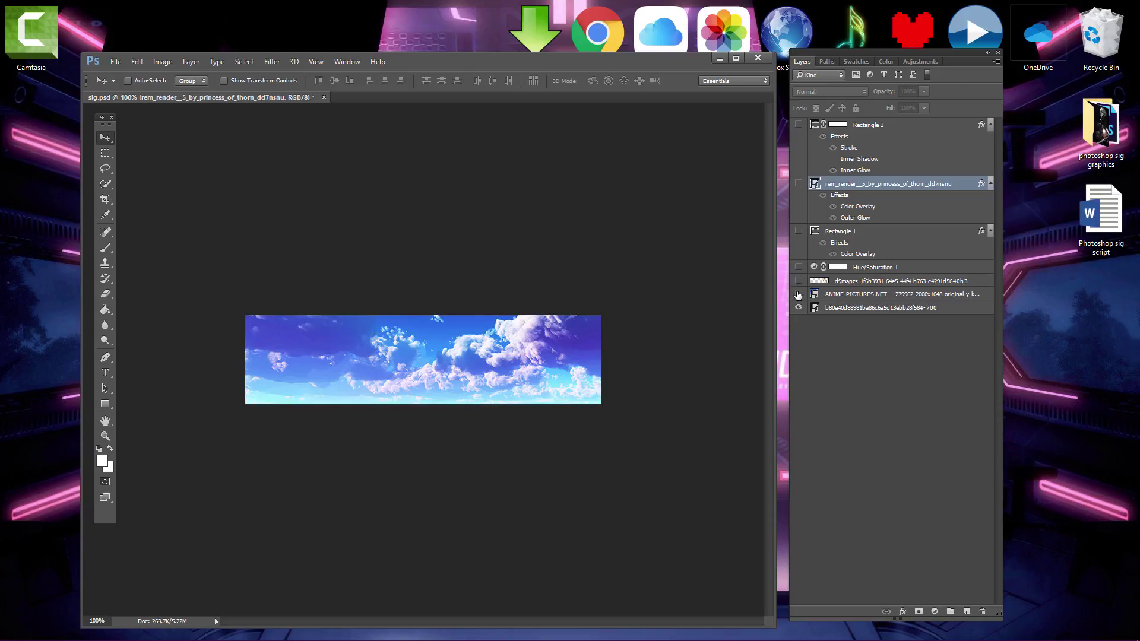
pyautogui.click(798, 293)
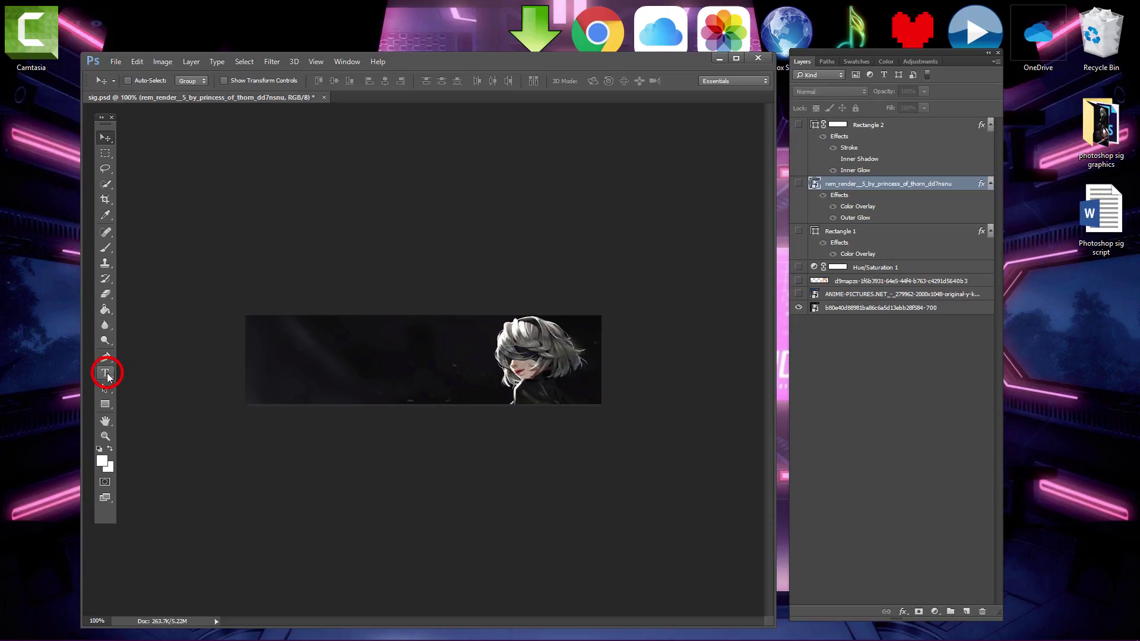
# - Add the white 48 pt Adobe Garamond Pro Italic text "NieR: Autoomata" and move it into the banner's lower-left area
pyautogui.click(105, 375)
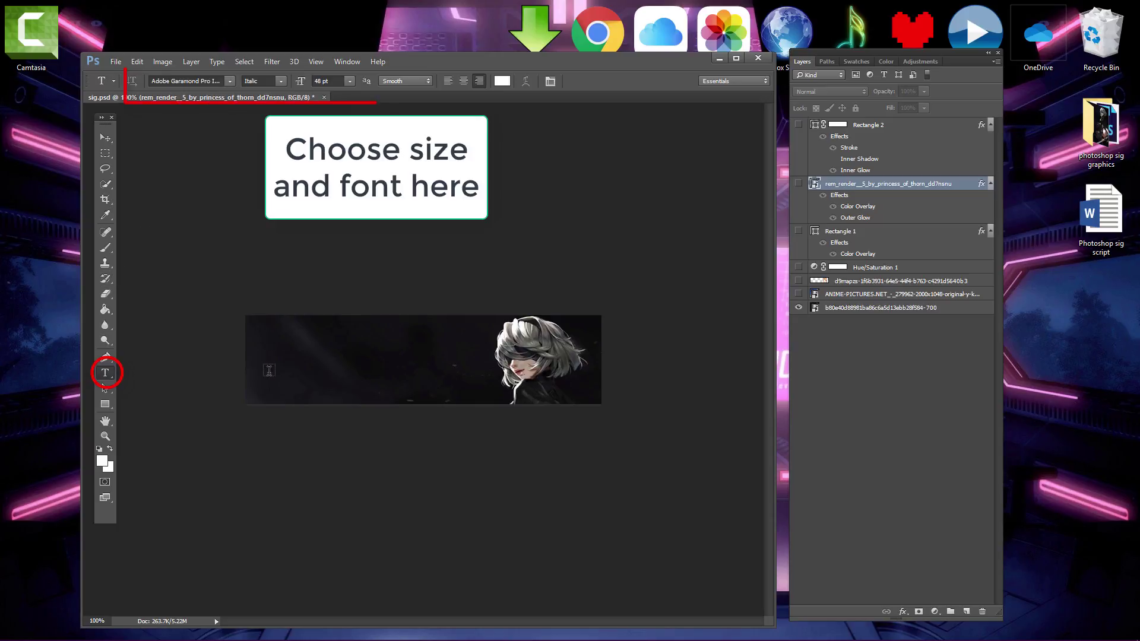
pyautogui.click(262, 389)
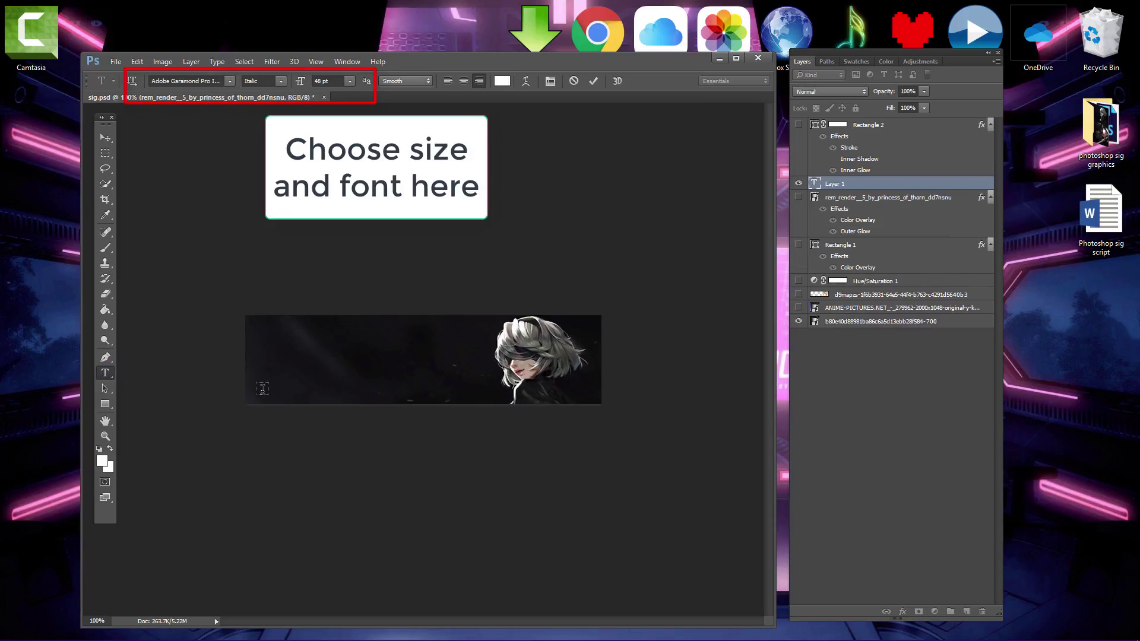
pyautogui.write('NieR')
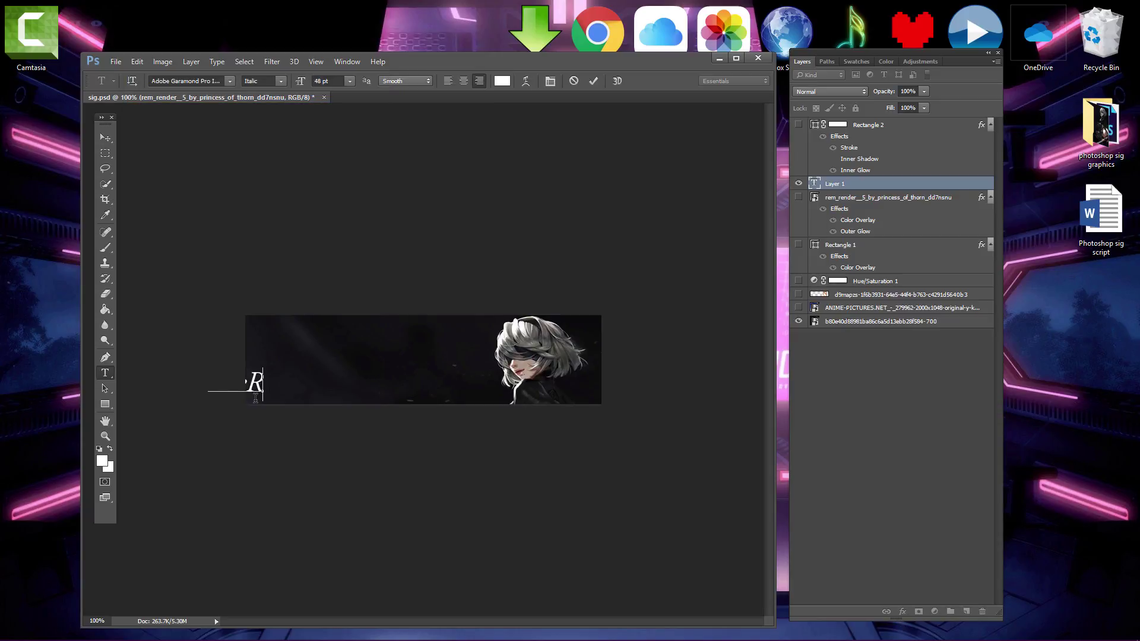
pyautogui.write(' Automata')
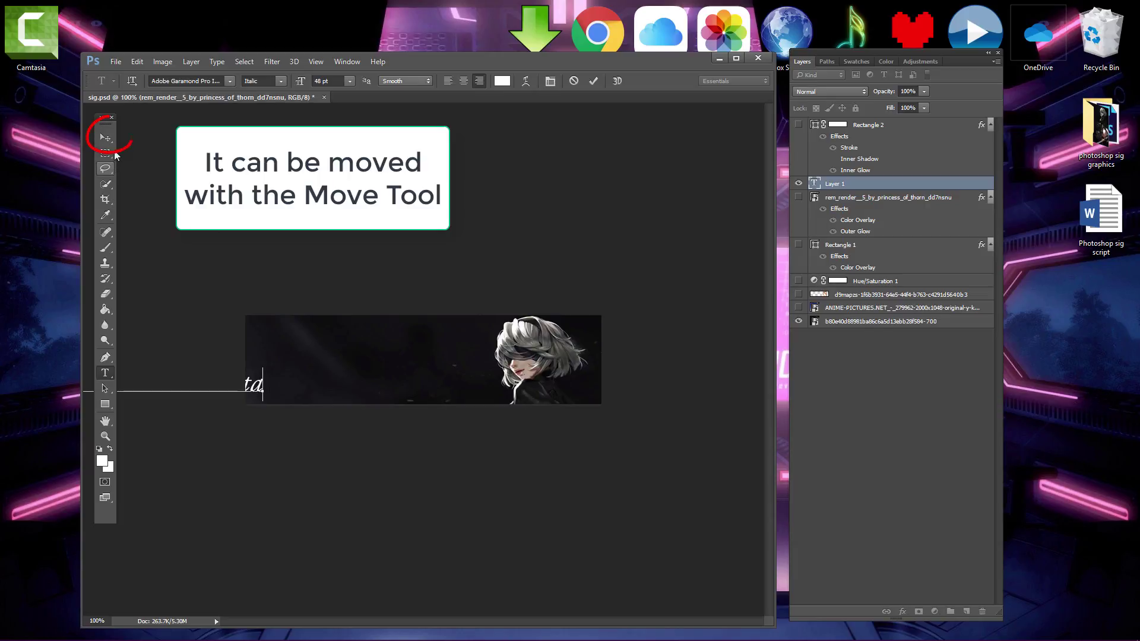
pyautogui.click(105, 138)
pyautogui.moveTo(287, 387); pyautogui.dragTo(444, 391)
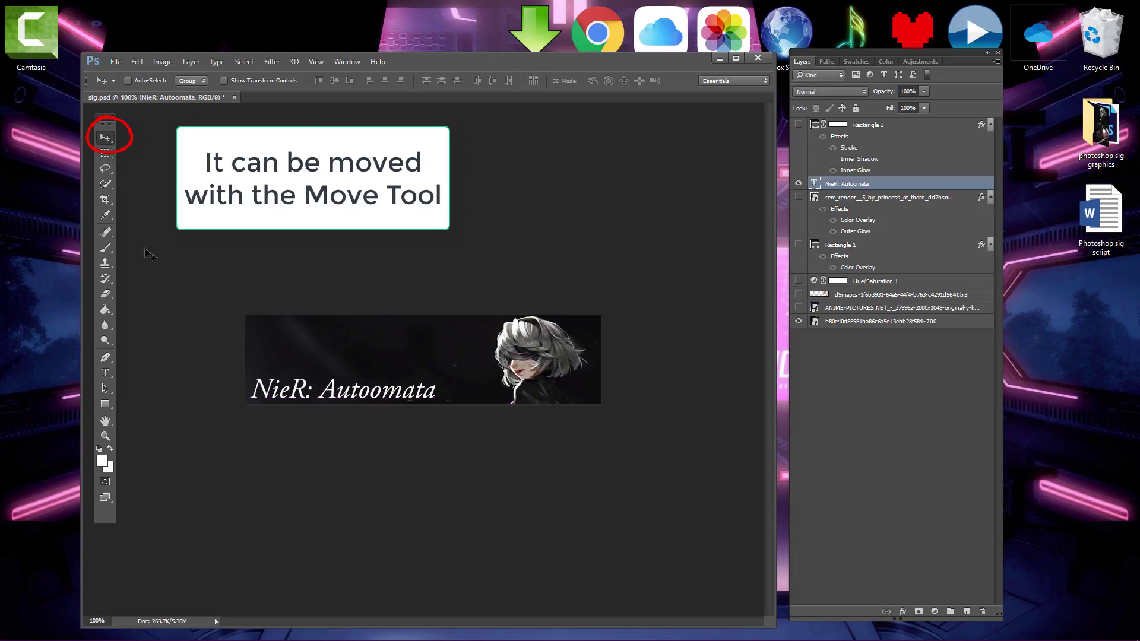
# - Correct the banner text to "NieR: Automata" and shift it slightly left and up
pyautogui.click(106, 371)
pyautogui.click(380, 391)
pyautogui.press('BackSpace')
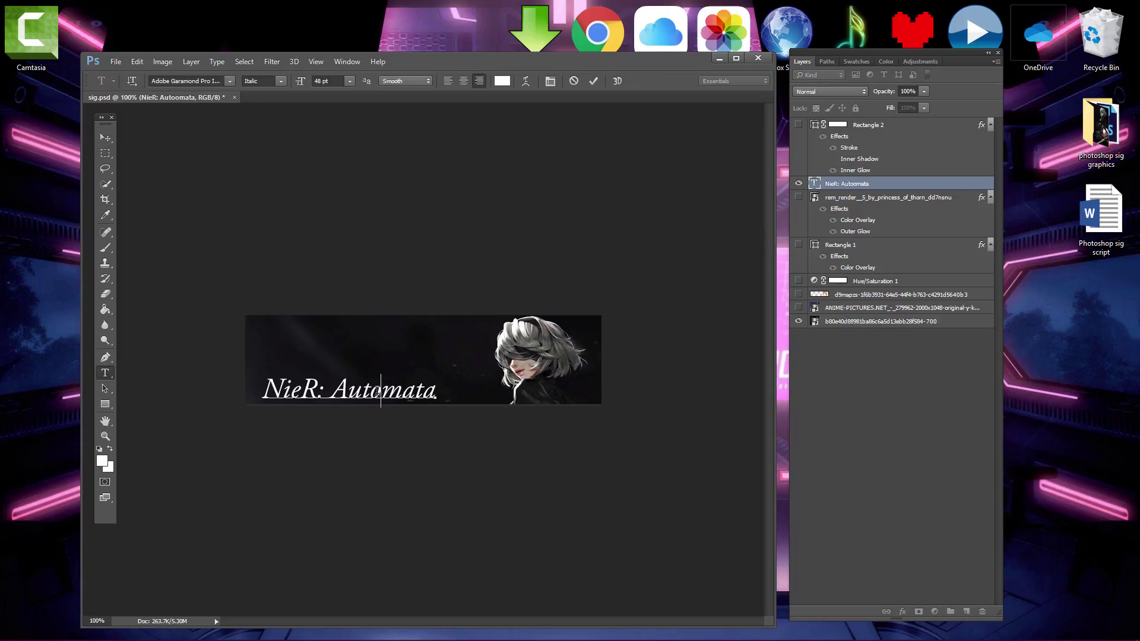
pyautogui.click(105, 138)
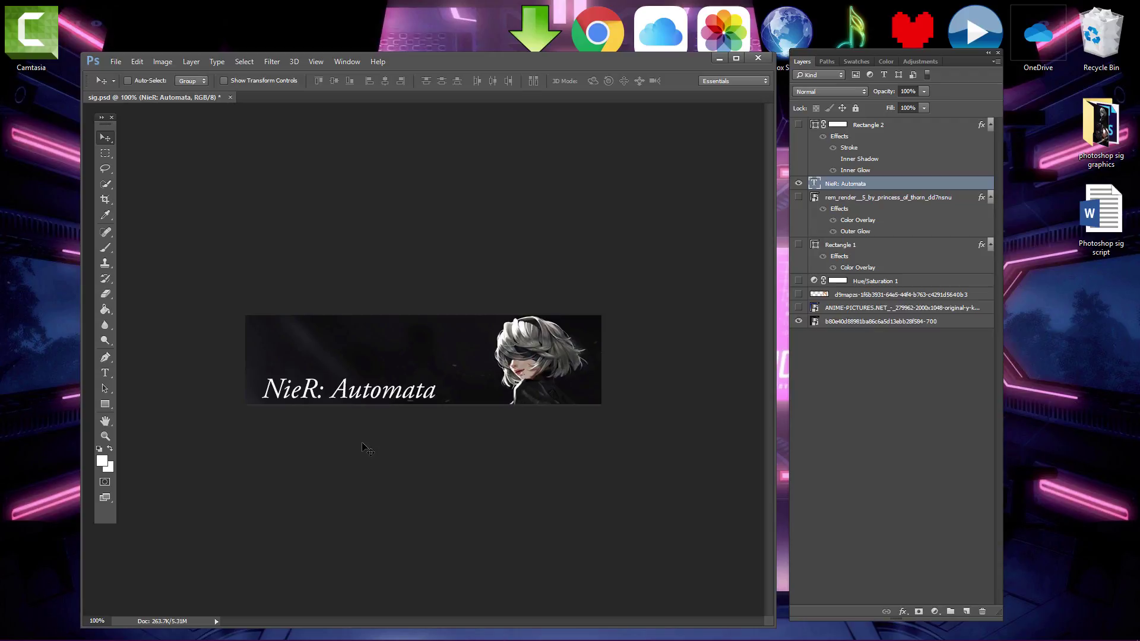
pyautogui.moveTo(376, 393); pyautogui.dragTo(362, 389)
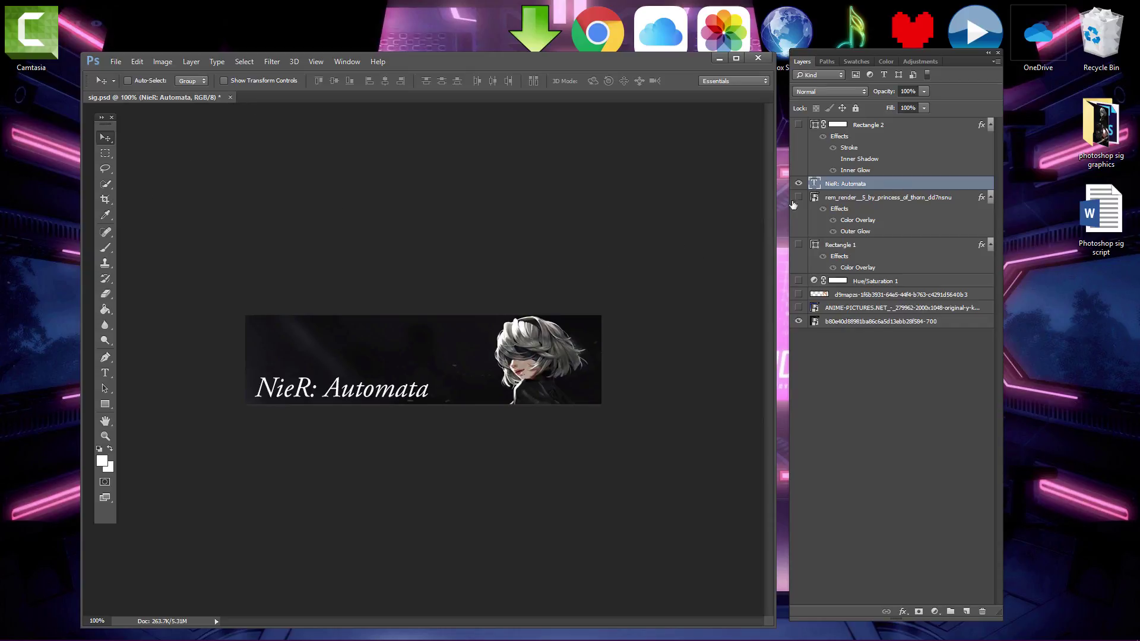
# - Add an Outer Glow at 100% opacity in bright red to the "NieR: Automata" text layer
pyautogui.rightClick(877, 188)
pyautogui.click(670, 131)
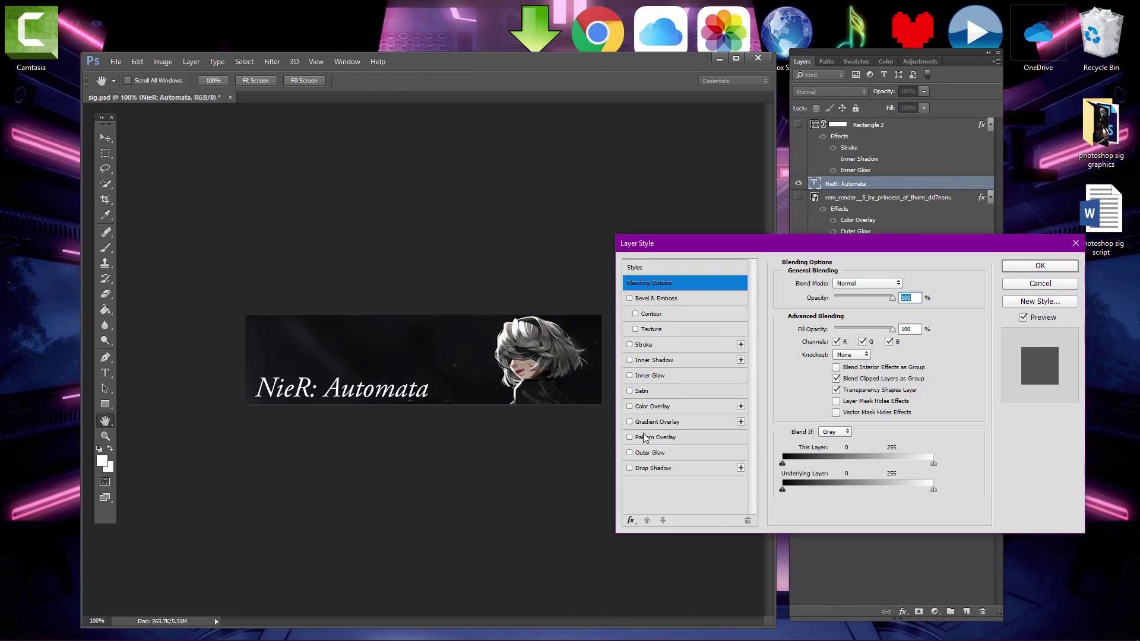
pyautogui.click(643, 453)
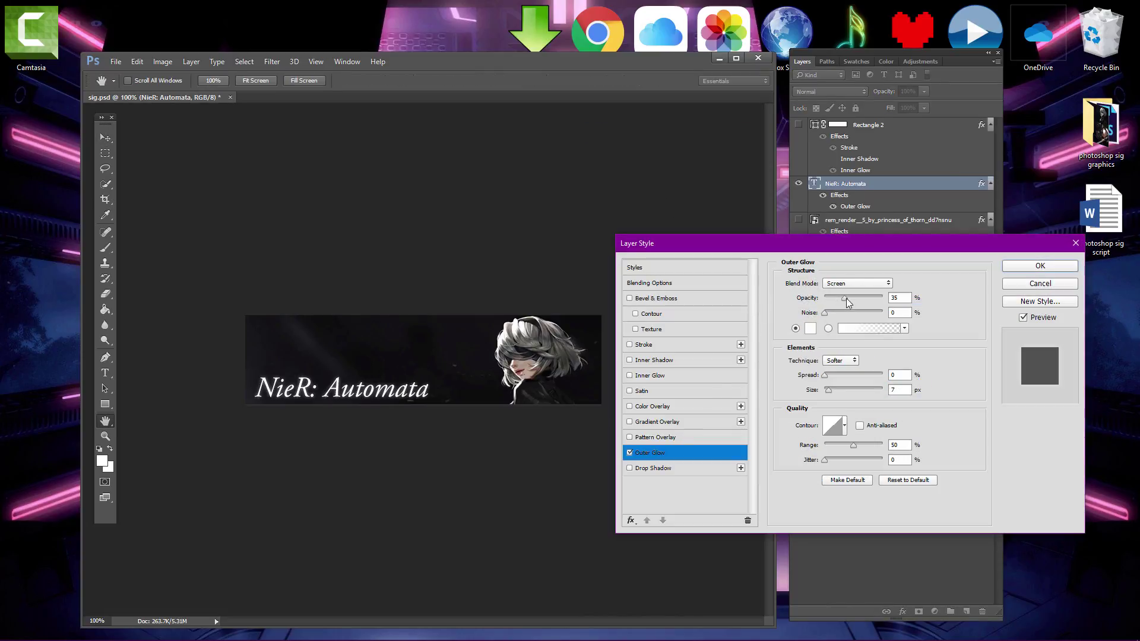
pyautogui.moveTo(845, 298); pyautogui.dragTo(885, 298)
pyautogui.click(810, 329)
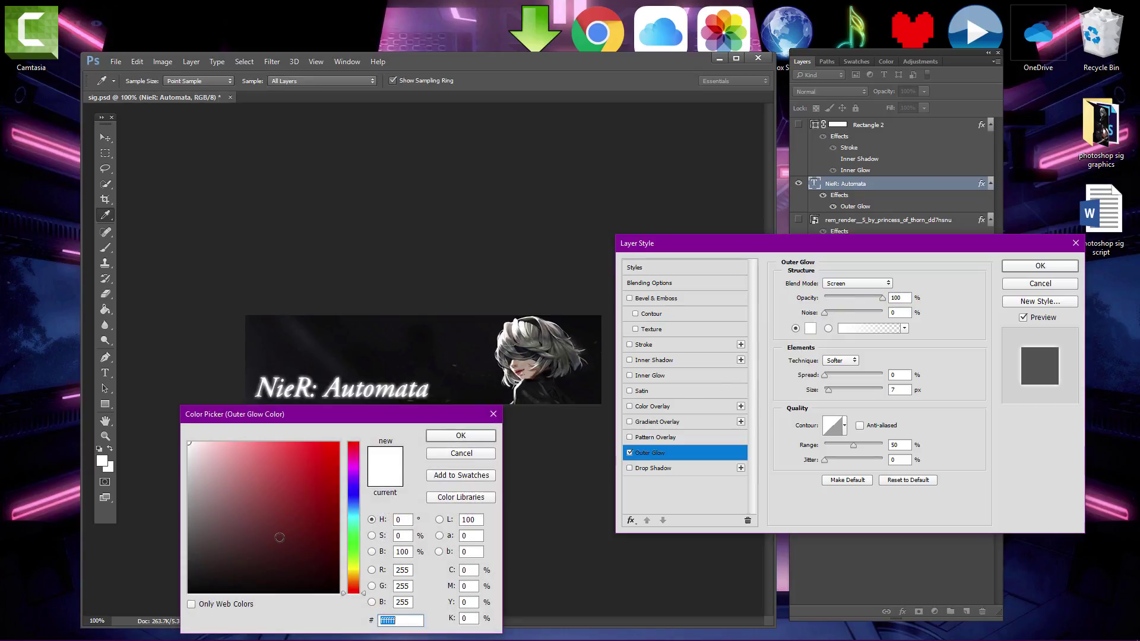
pyautogui.write('ff0000')
pyautogui.click(461, 435)
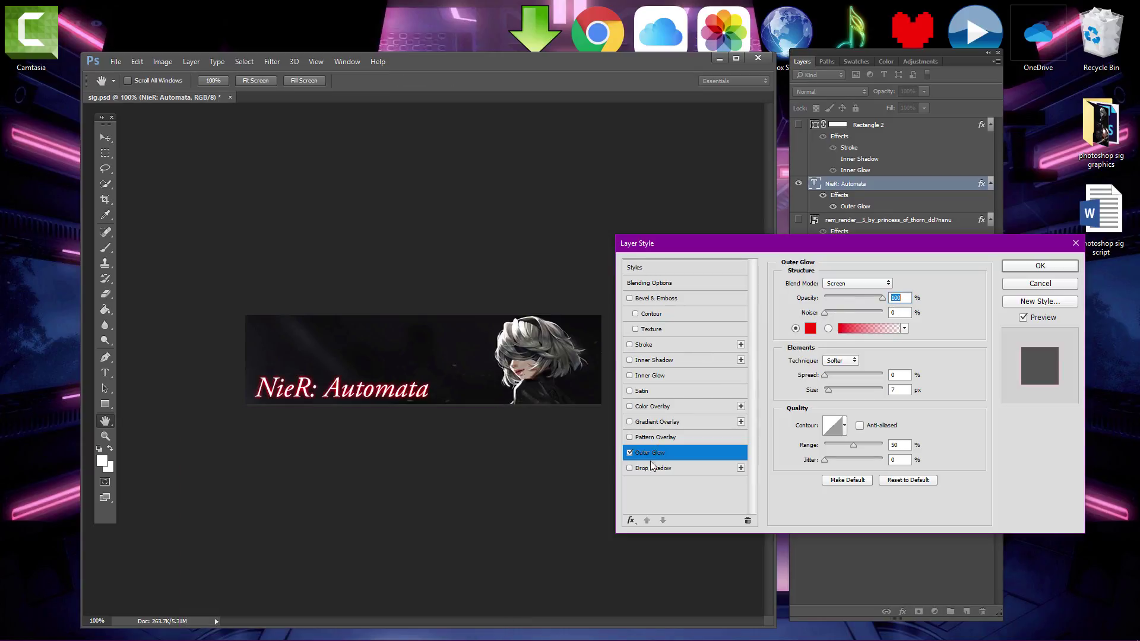
# - Try several Color Overlay colours on the text, cancel the colour change, turn the overlay off and apply the layer style
pyautogui.click(651, 406)
pyautogui.click(857, 283)
pyautogui.click(854, 287)
pyautogui.click(905, 283)
pyautogui.write('ffffff')
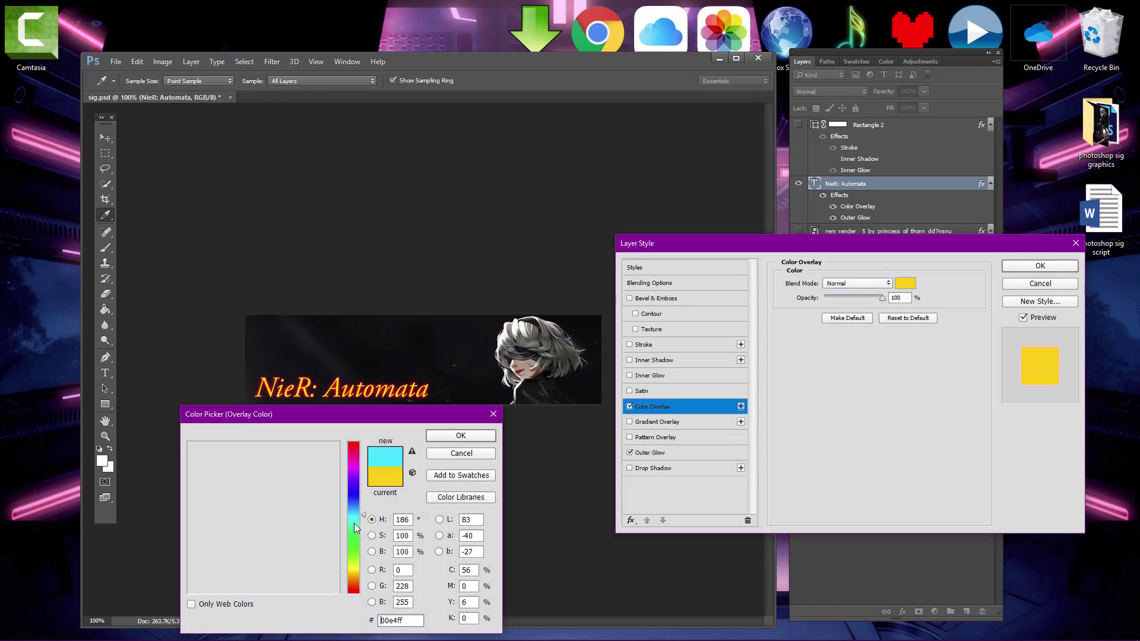
pyautogui.click(353, 574)
pyautogui.click(331, 579)
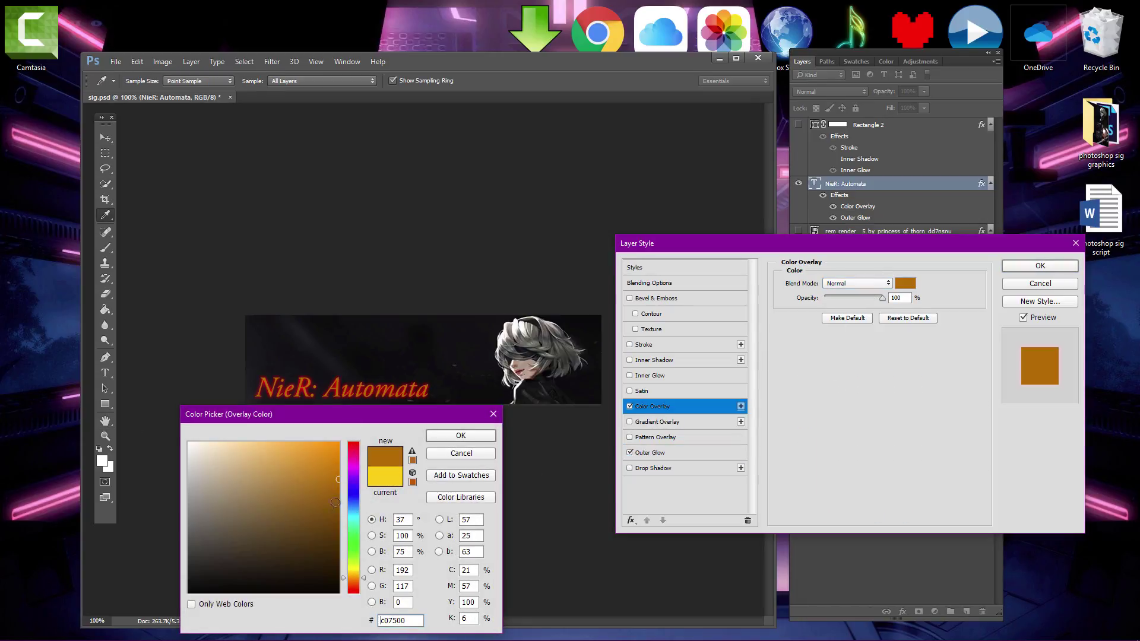
pyautogui.click(353, 468)
pyautogui.click(338, 443)
pyautogui.click(451, 454)
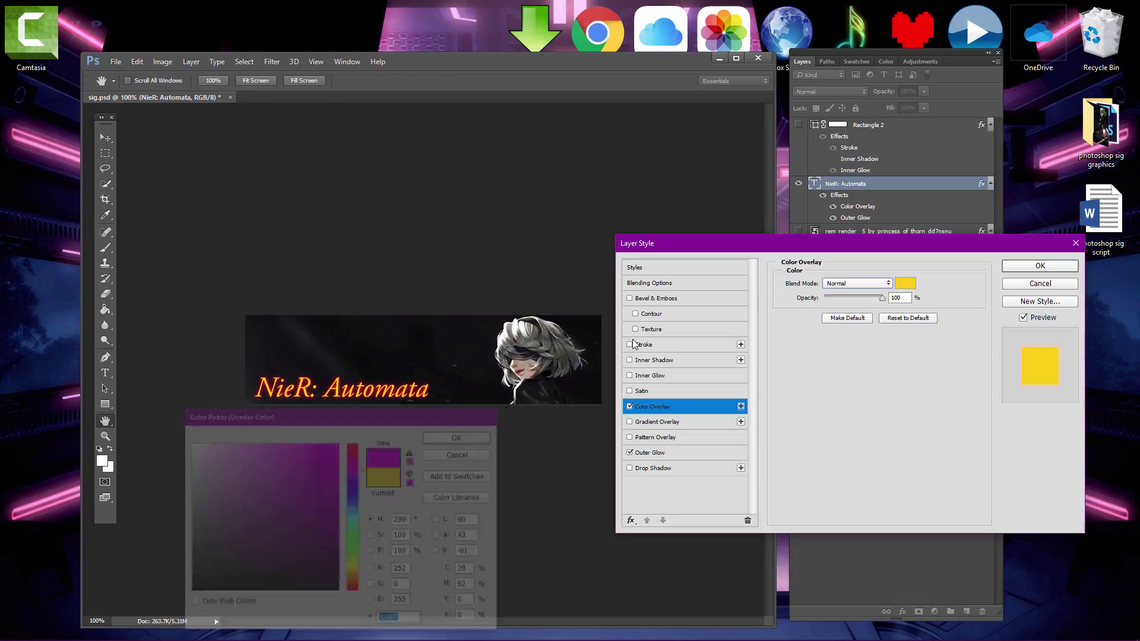
pyautogui.click(630, 406)
pyautogui.click(1027, 265)
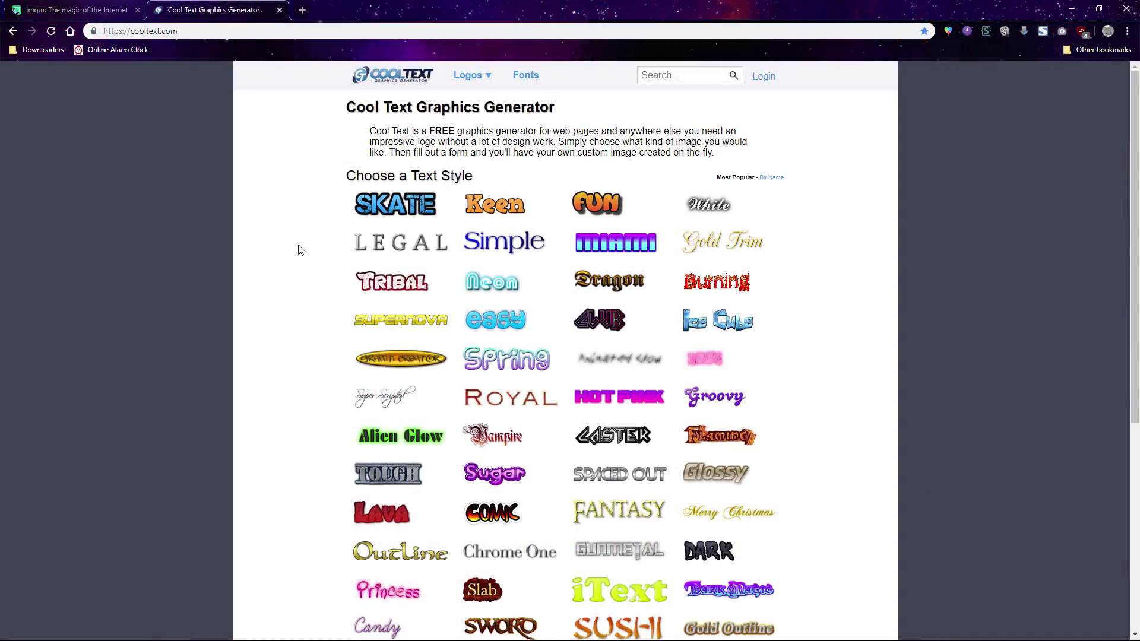
# - Switch to the Cool Text website in Chrome, browse its text styles and open the White style's generator
pyautogui.scroll(-3, 290, 279)
pyautogui.scroll(1, 291, 279)
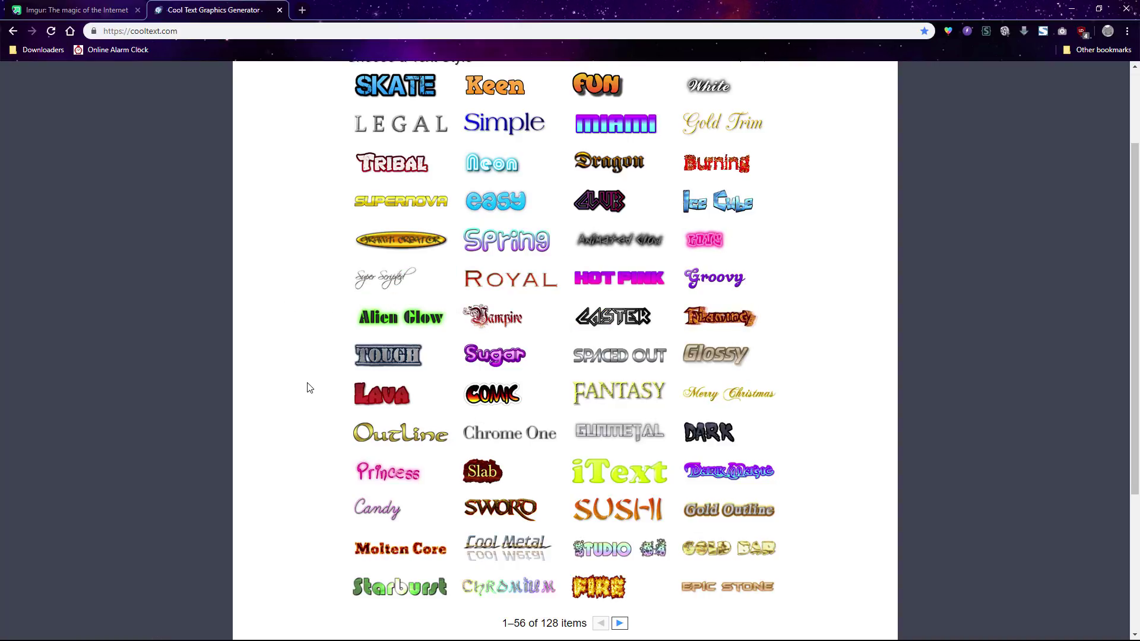
pyautogui.scroll(2, 309, 387)
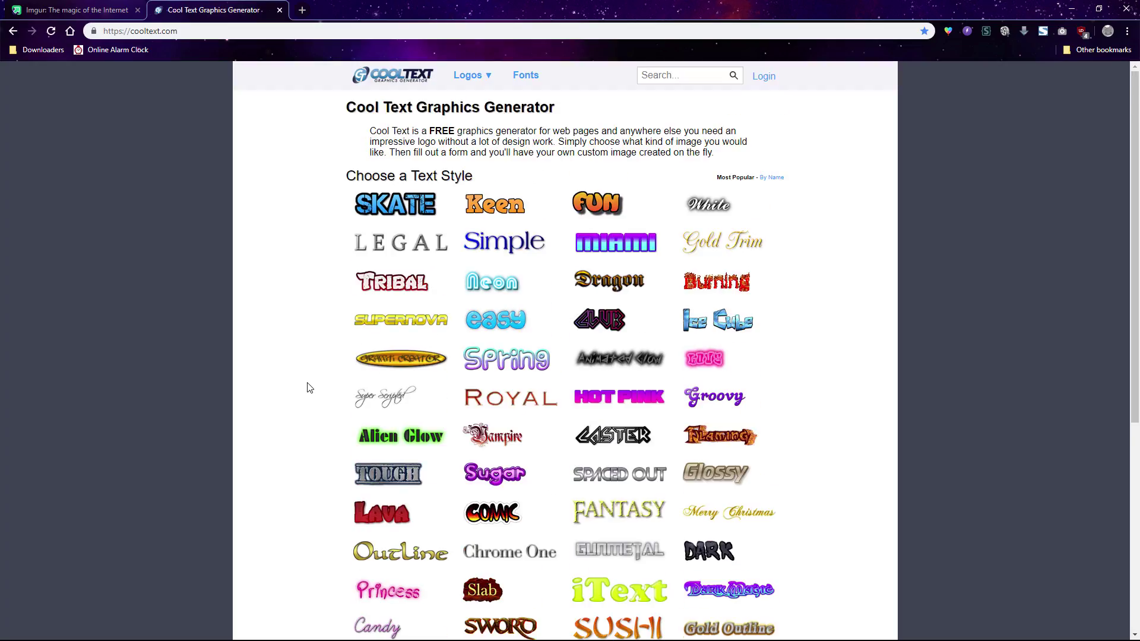
pyautogui.click(708, 204)
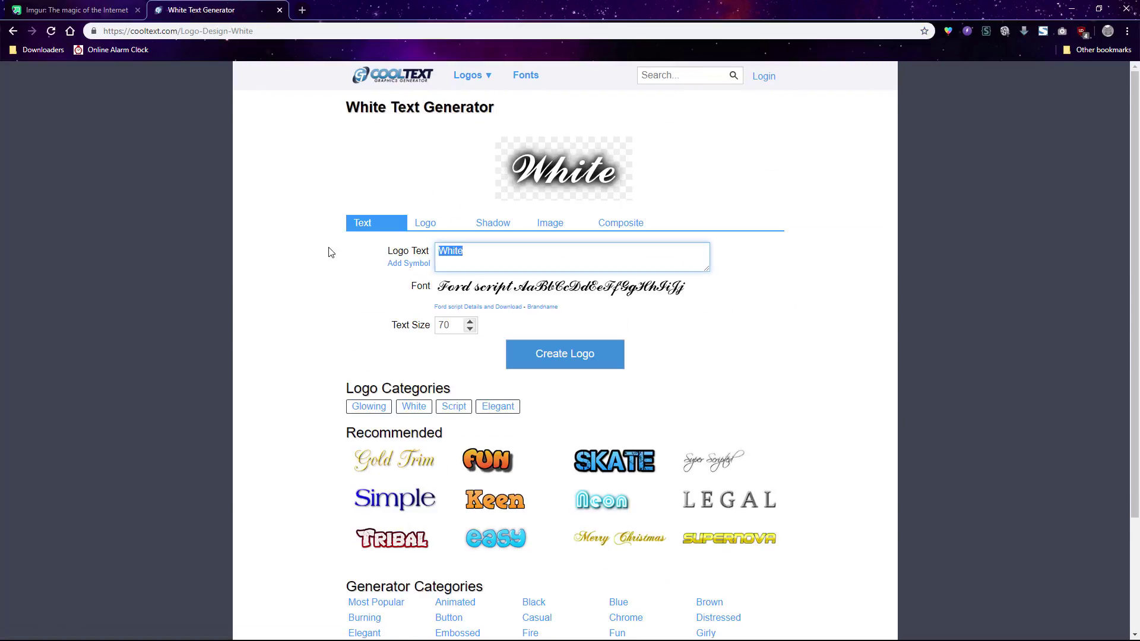
# - Set the White generator's logo text to "NieR: Automata"
pyautogui.write('Nier Automata')
pyautogui.click(458, 250)
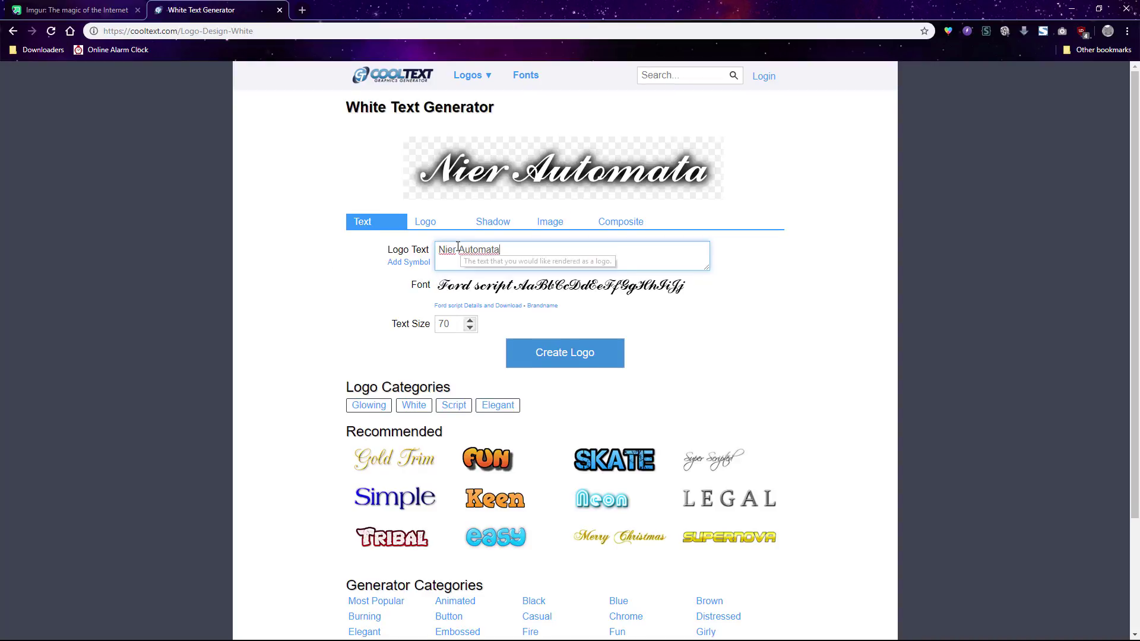
pyautogui.press('BackSpace')
pyautogui.write('R')
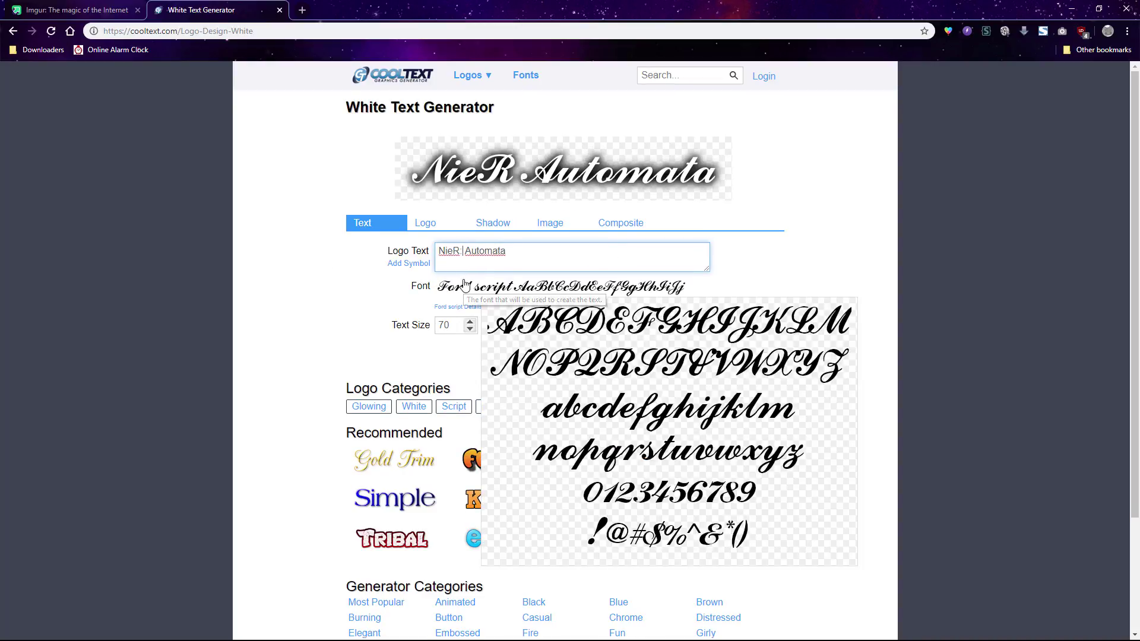
pyautogui.write(':')
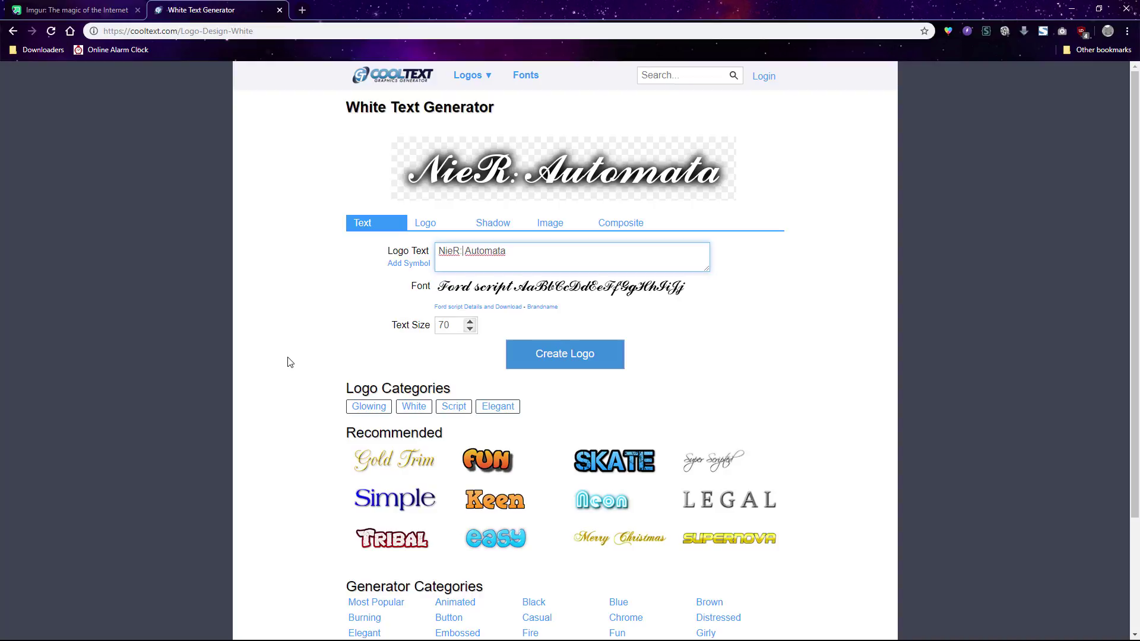
# - Generate the White-style logo, download it as a PNG image and minimise the browser
pyautogui.click(577, 355)
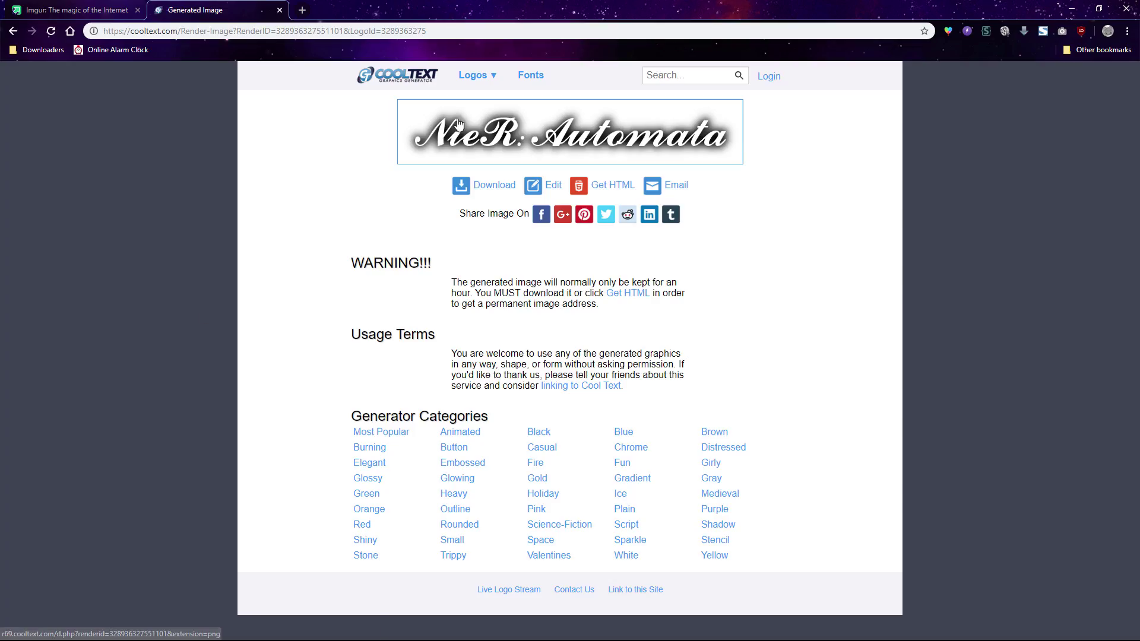
pyautogui.click(729, 132)
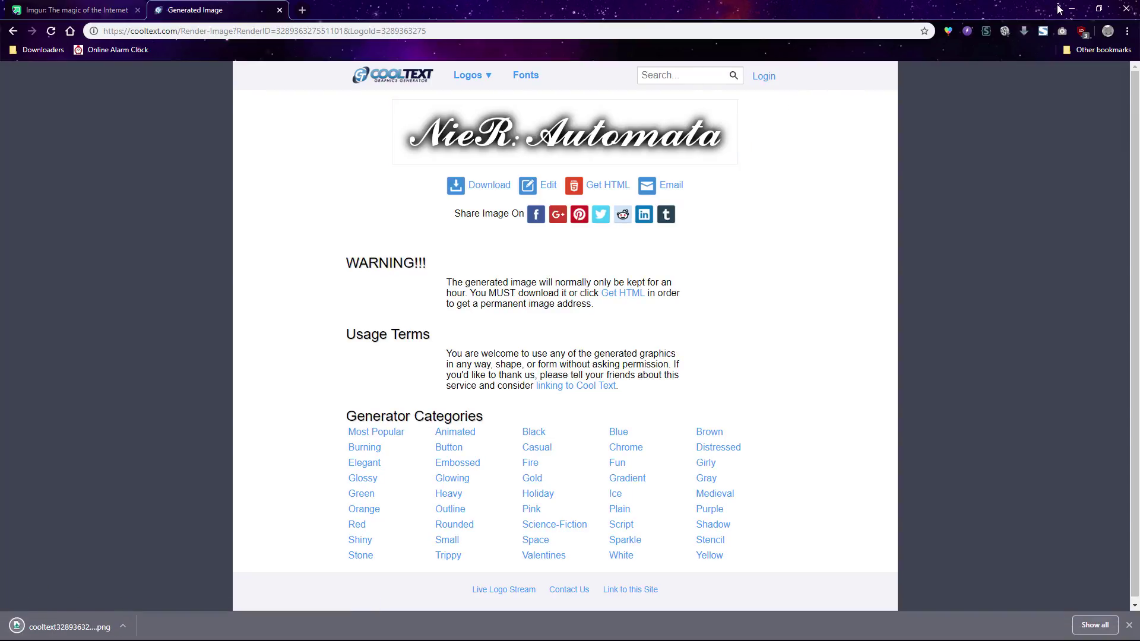
pyautogui.click(1071, 8)
# - Open the Downloads folder and place the downloaded Cool Text logo into the Photoshop banner document
pyautogui.click(534, 27)
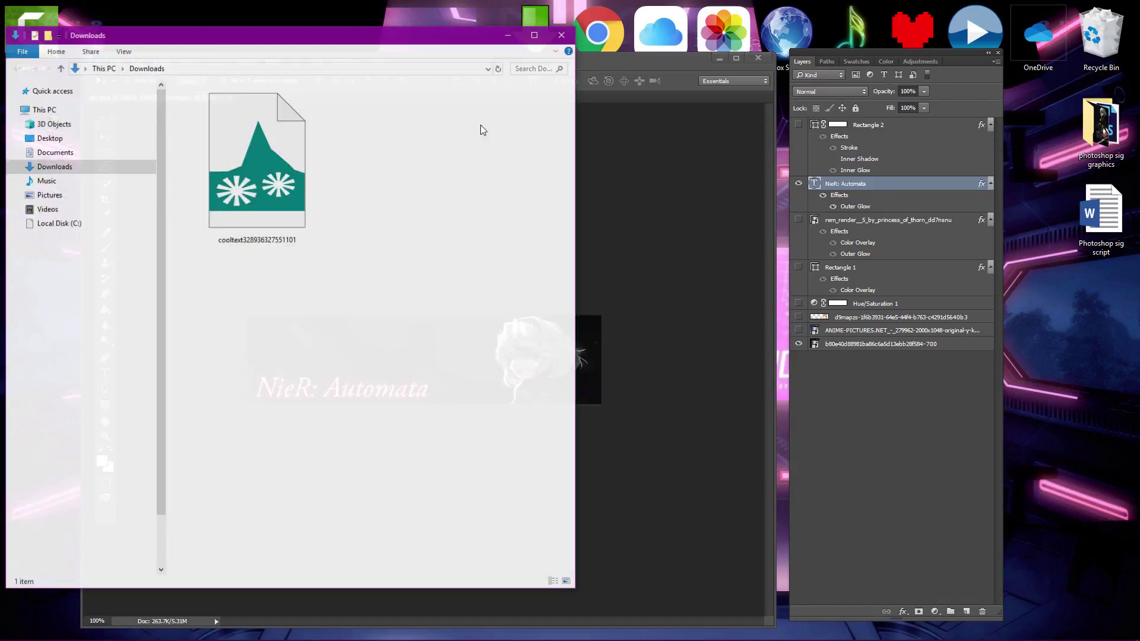
pyautogui.moveTo(297, 25); pyautogui.dragTo(821, 58)
pyautogui.click(783, 178)
pyautogui.moveTo(783, 178); pyautogui.dragTo(415, 337)
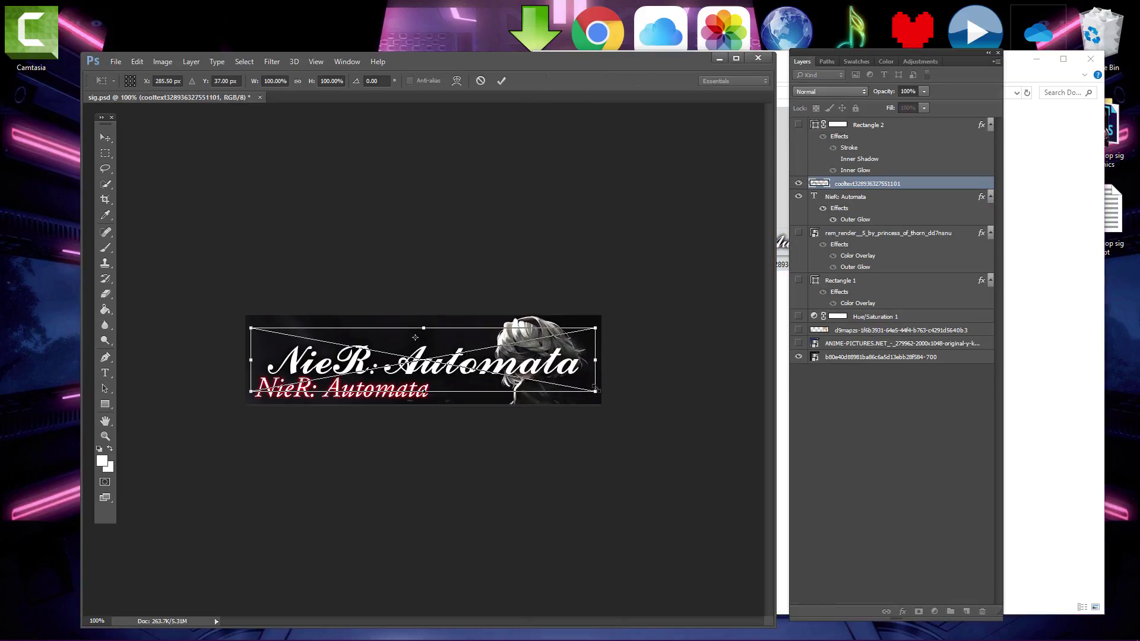
# - Shrink the placed logo into the banner's lower-left area, commit the transformation and hide the original "NieR: Automata" text layer
pyautogui.moveTo(595, 359); pyautogui.dragTo(386, 389)
pyautogui.press('Return')
pyautogui.click(798, 199)
# - Try an Outer Glow on the placed Cool Text logo layer
pyautogui.rightClick(907, 191)
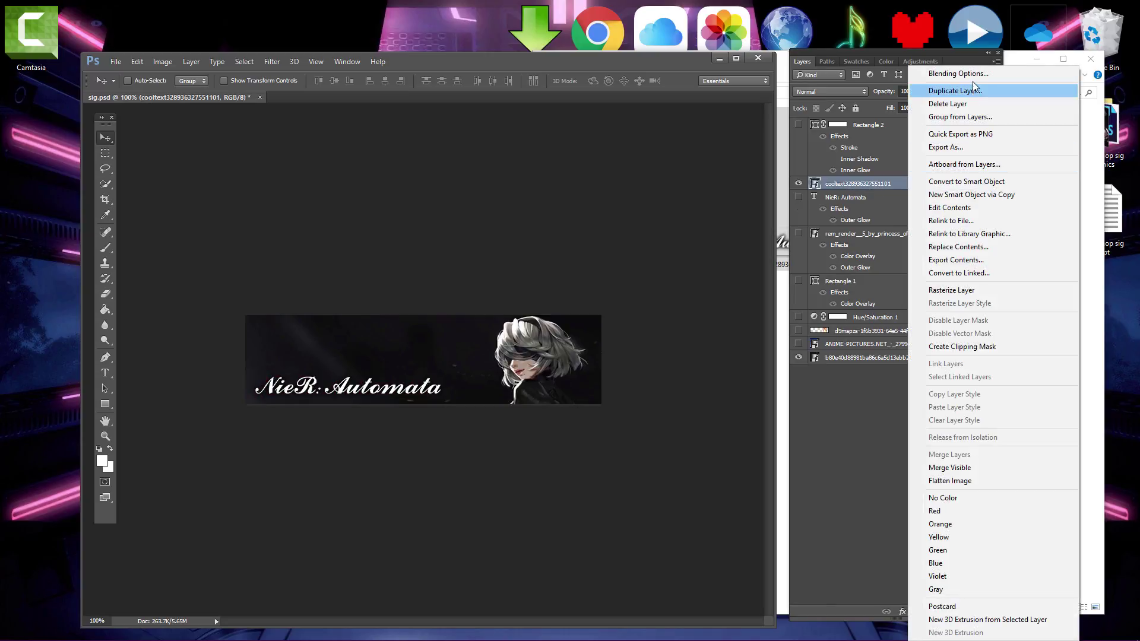
pyautogui.press('Escape')
pyautogui.press('space')
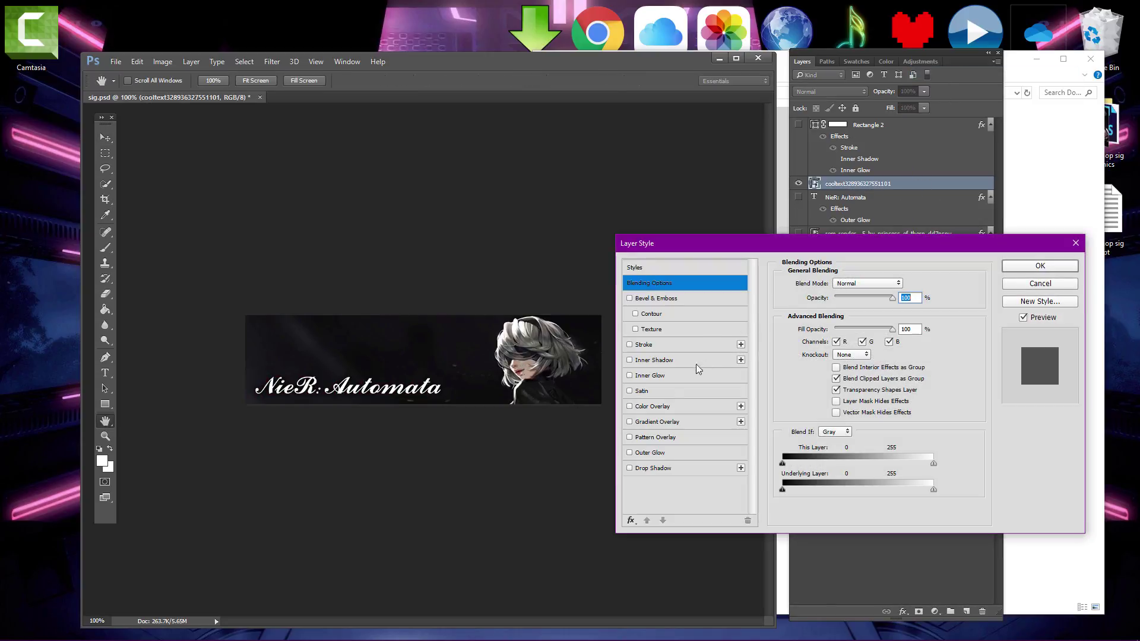
pyautogui.click(649, 453)
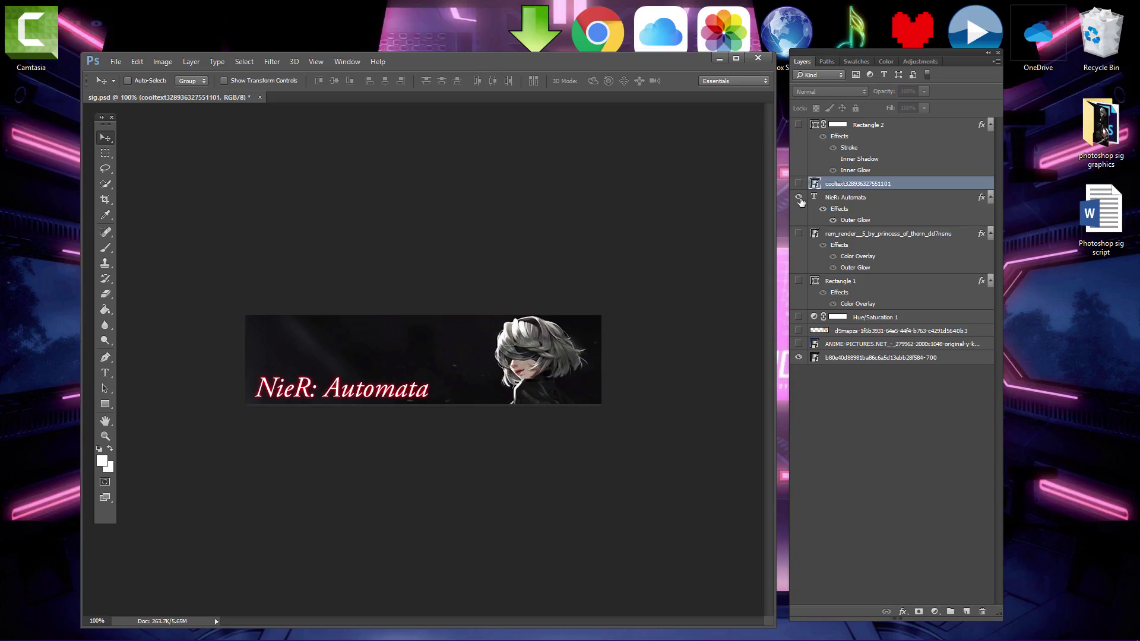
# - Hide the "NieR: Automata" text and show the Nami render, the sky wallpaper and the Rectangle 2 border layer
pyautogui.click(799, 198)
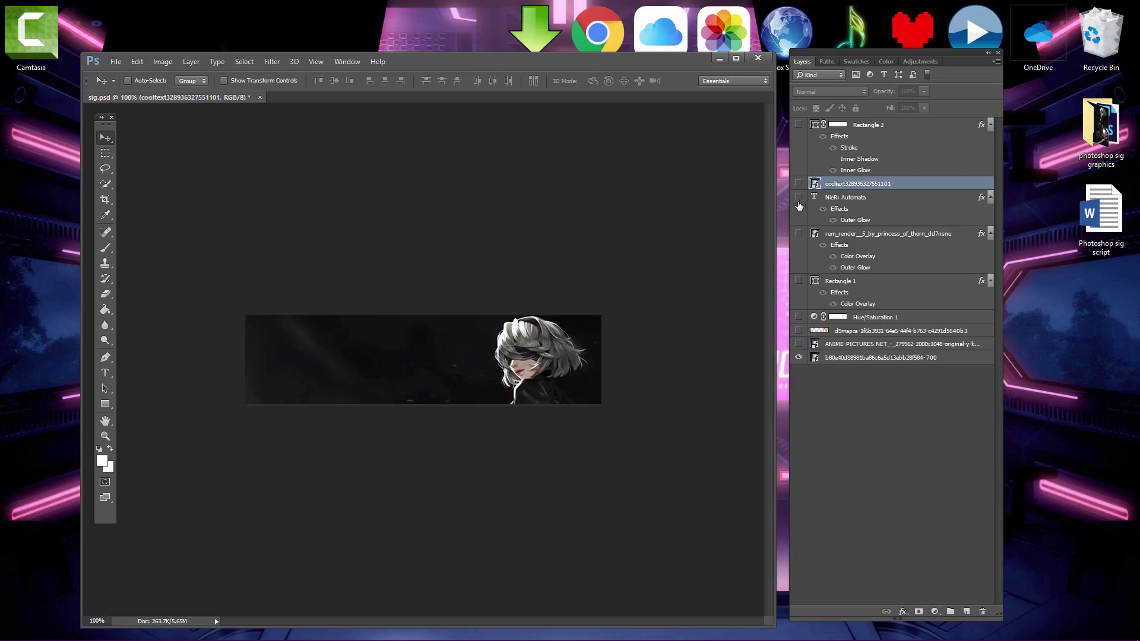
pyautogui.click(799, 317)
pyautogui.click(799, 317)
pyautogui.click(798, 331)
pyautogui.click(798, 343)
pyautogui.click(798, 124)
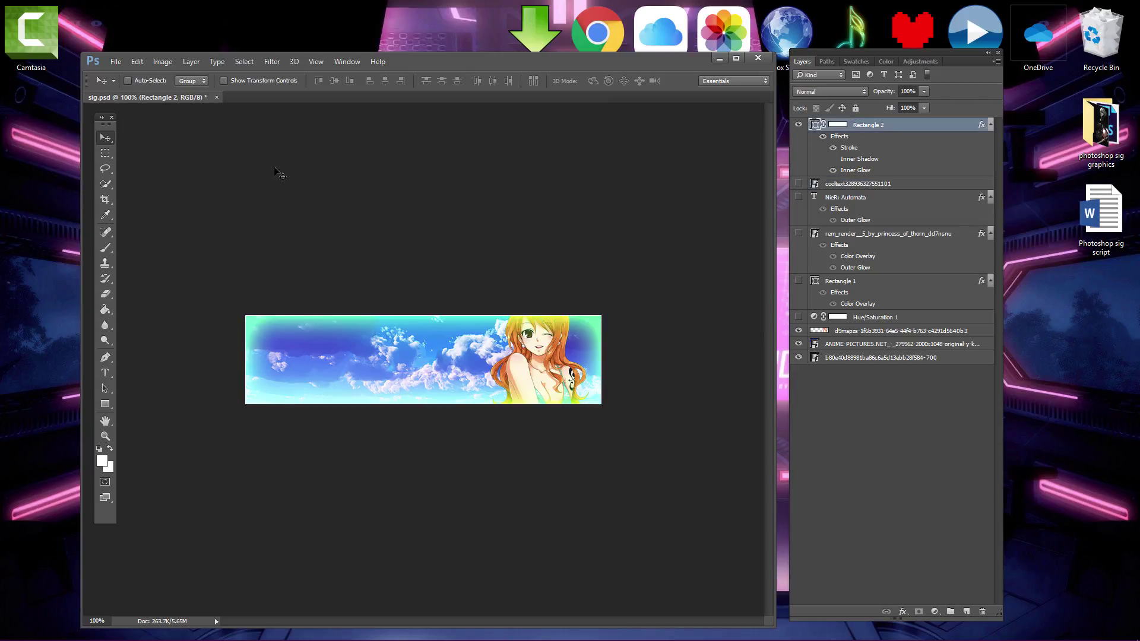
# - Save the layered document to the Desktop in Photoshop format as "signature PSD"
pyautogui.click(116, 62)
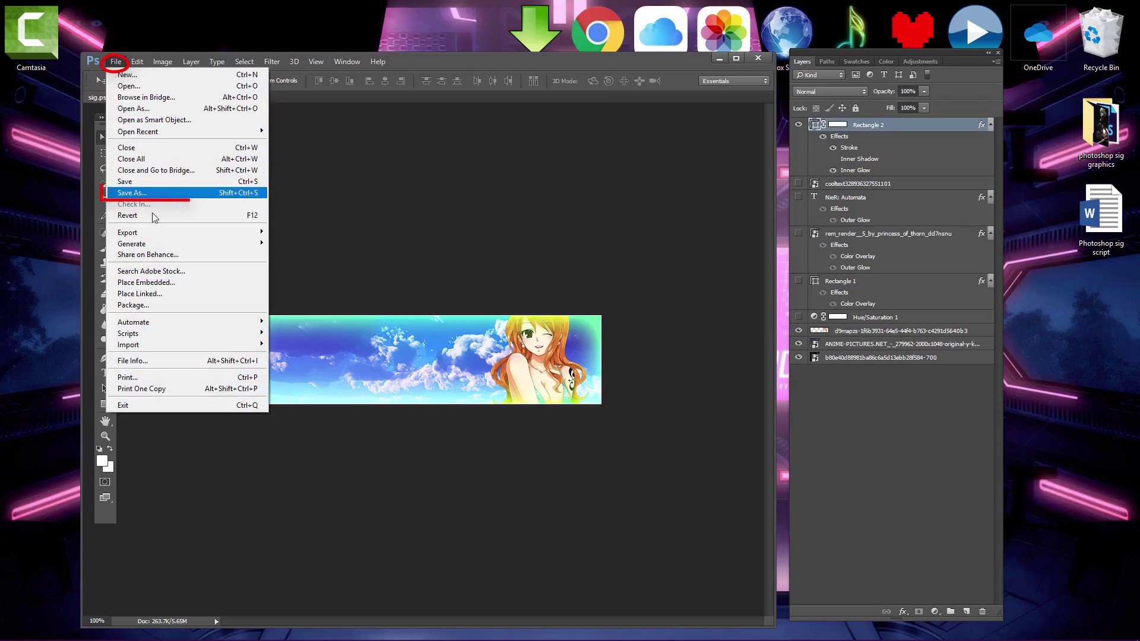
pyautogui.click(189, 196)
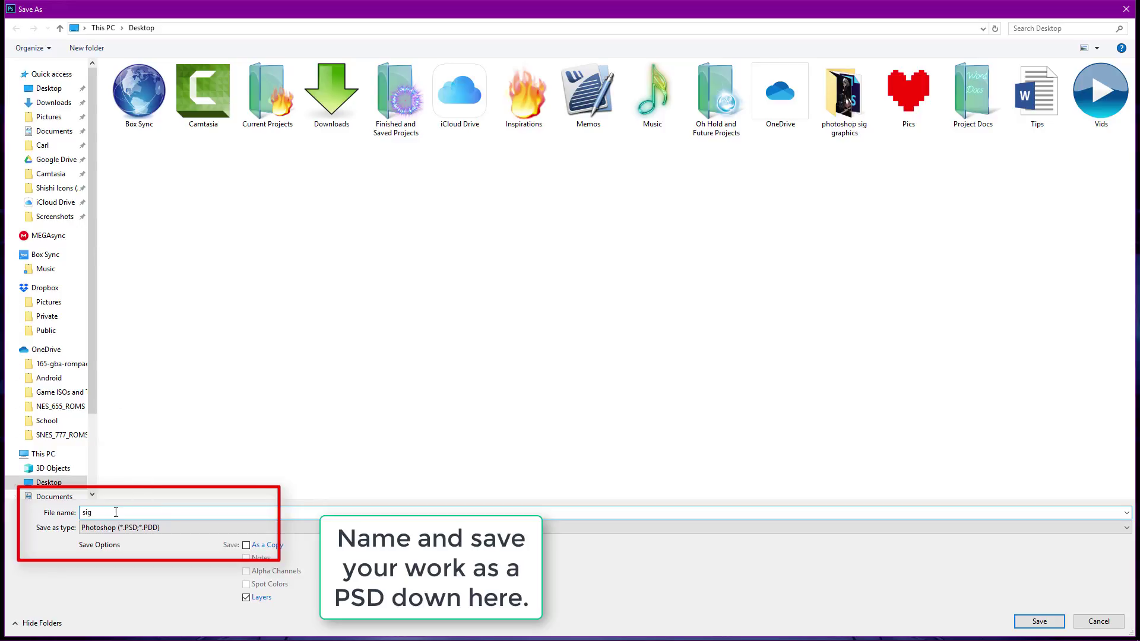
pyautogui.write('.PSD')
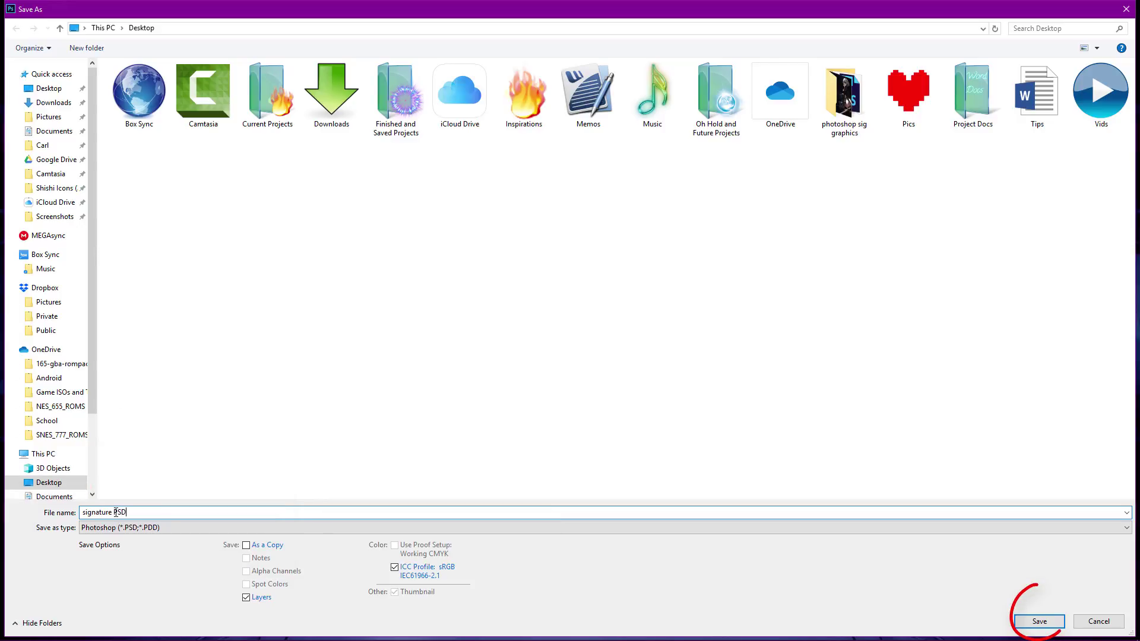
pyautogui.click(1039, 621)
pyautogui.click(702, 194)
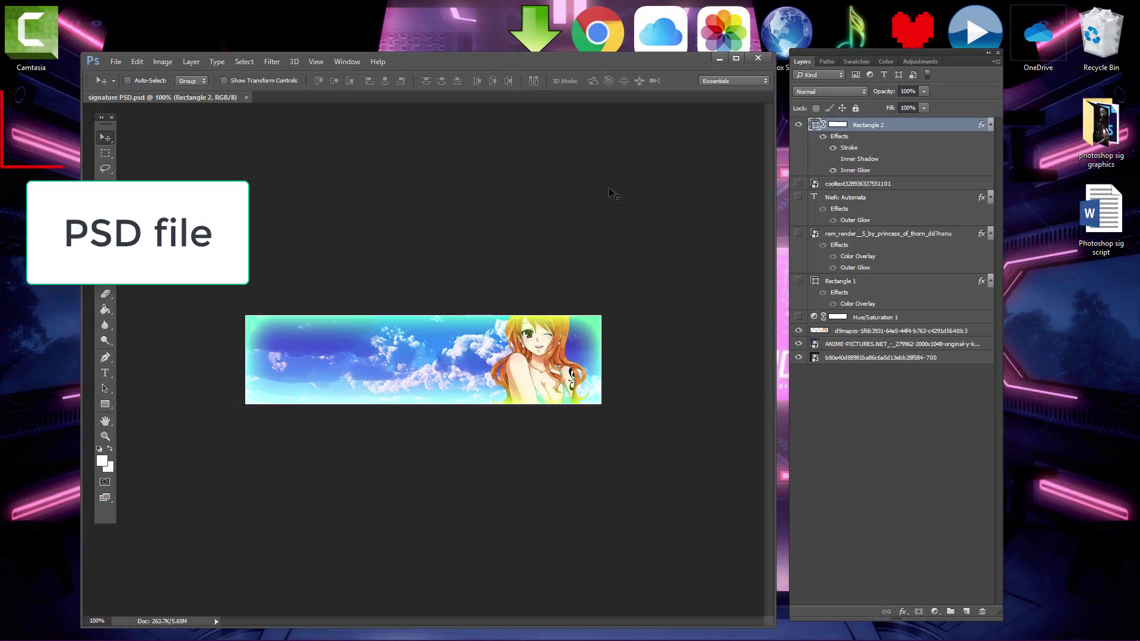
# - Save the Nami banner to the Desktop as a PNG named "nami sig", accepting the PNG options
pyautogui.click(117, 61)
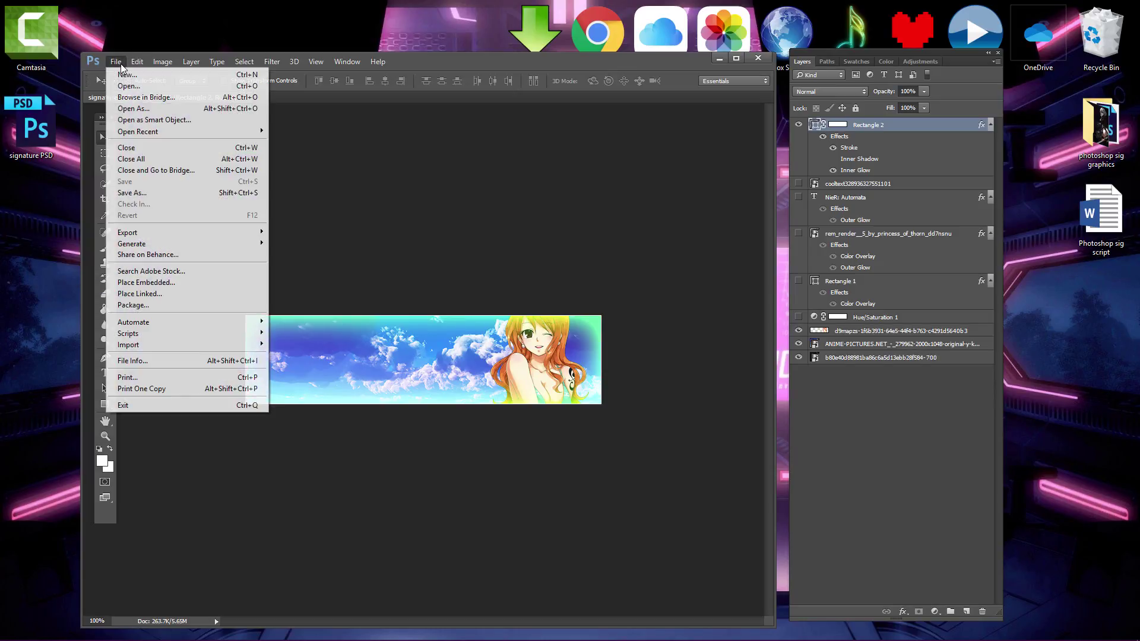
pyautogui.click(191, 193)
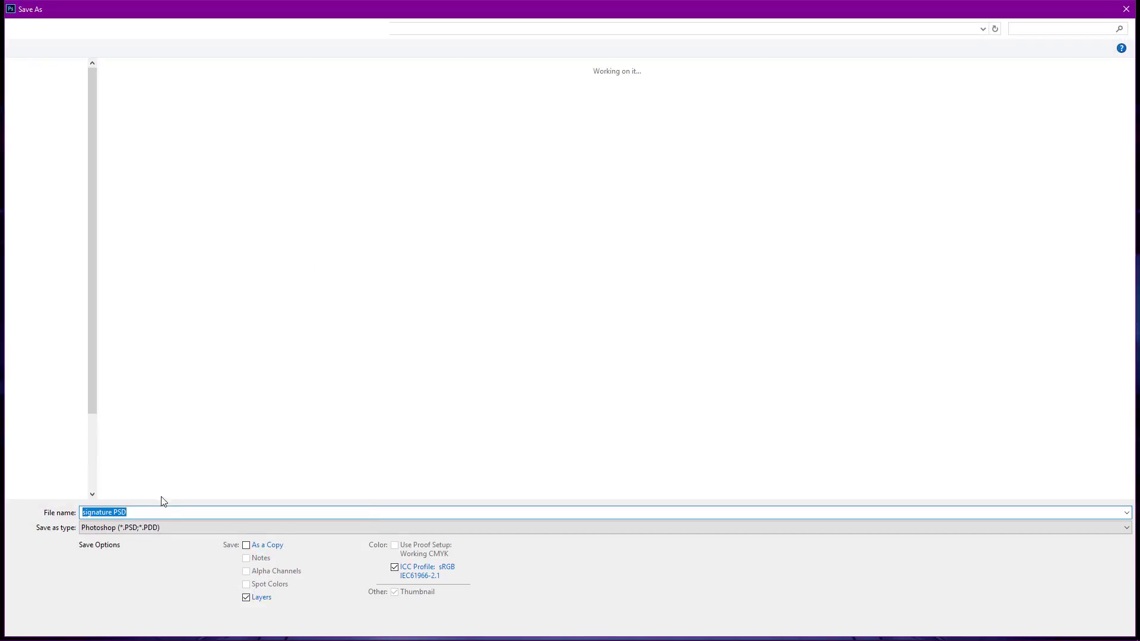
pyautogui.click(141, 528)
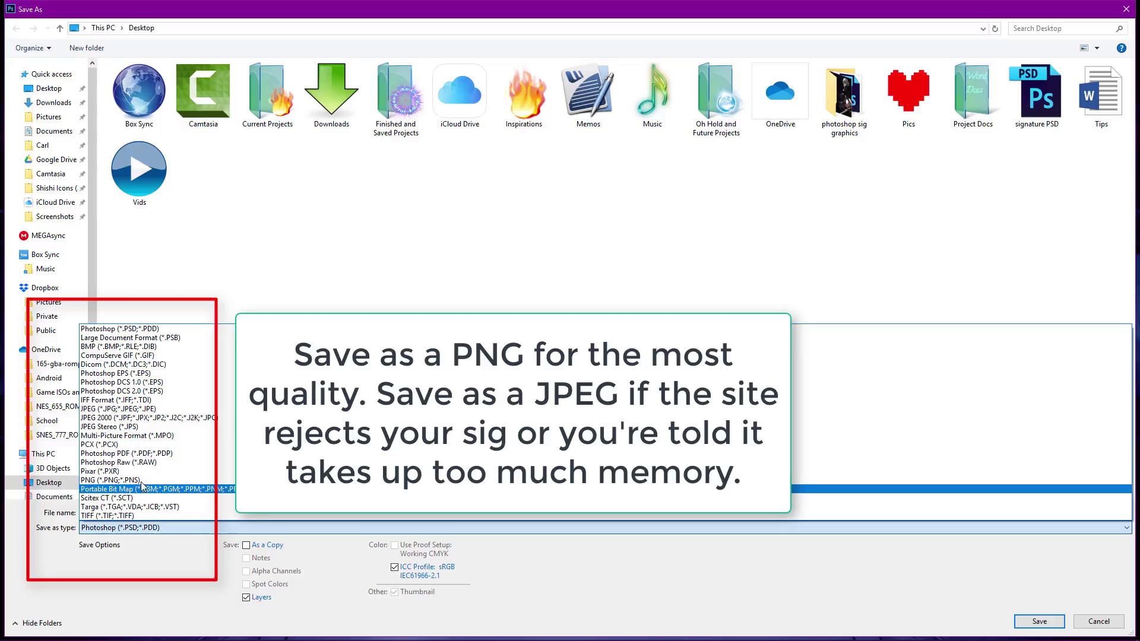
pyautogui.click(140, 480)
pyautogui.click(140, 512)
pyautogui.write('nami sig')
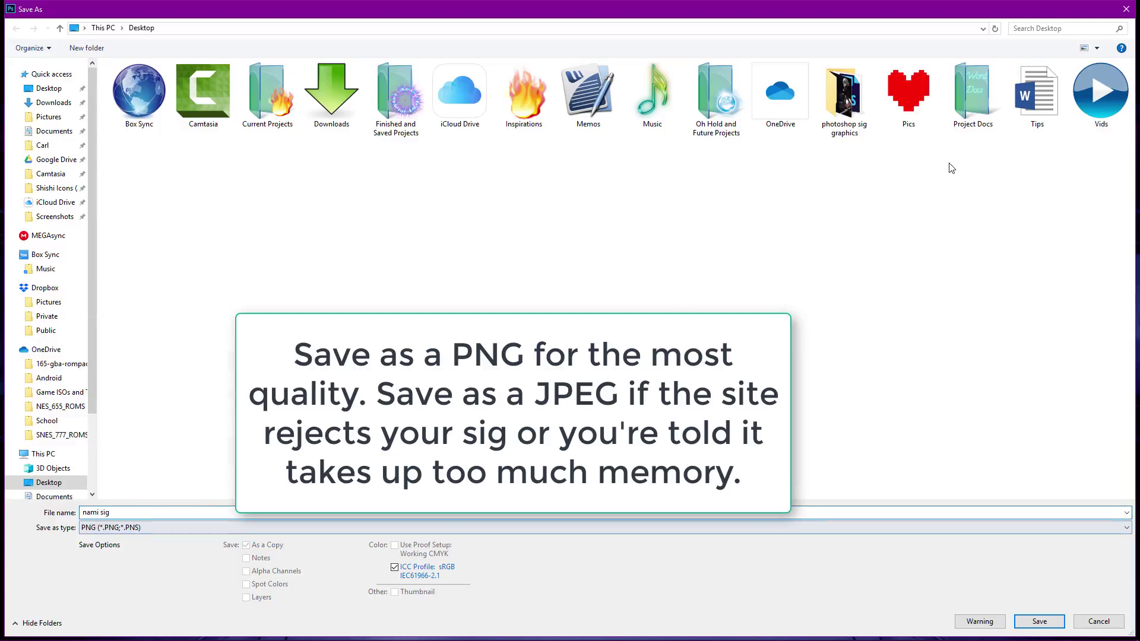
pyautogui.click(1040, 621)
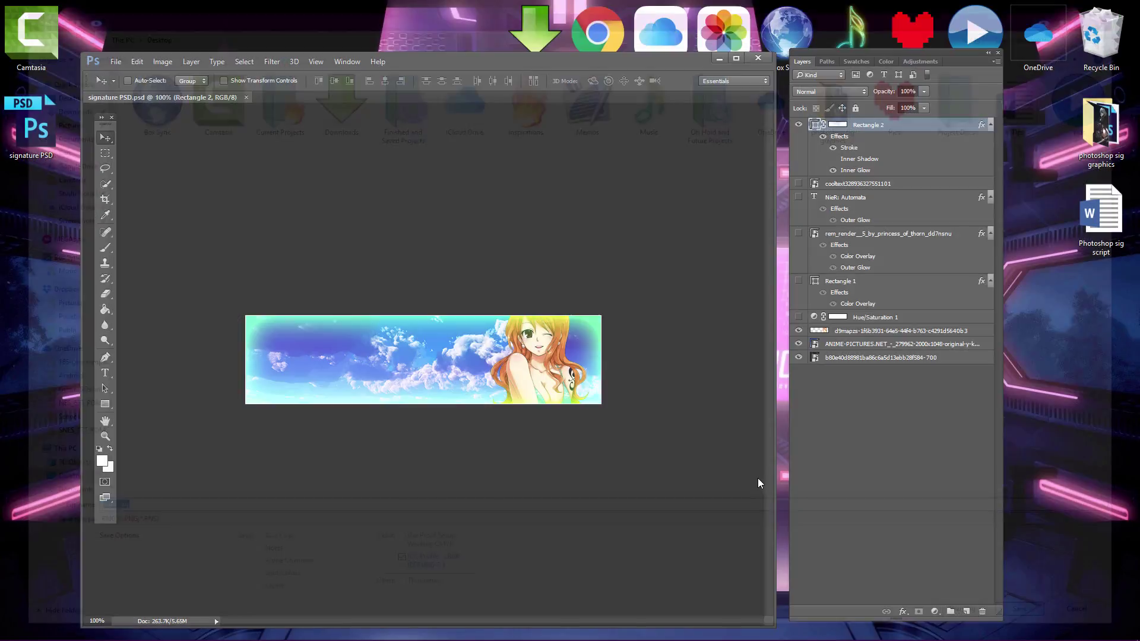
pyautogui.click(609, 206)
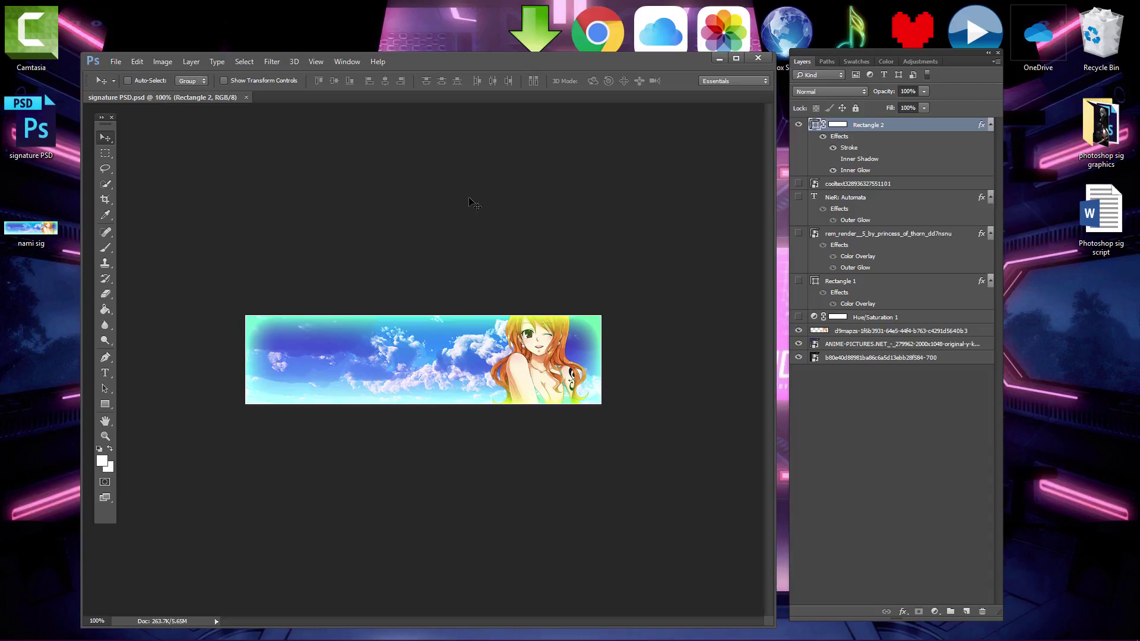
# - Hide the sky wallpaper and Nami render, turn off Rectangle 2's Inner Glow and show the "NieR: Automata" text
pyautogui.click(798, 345)
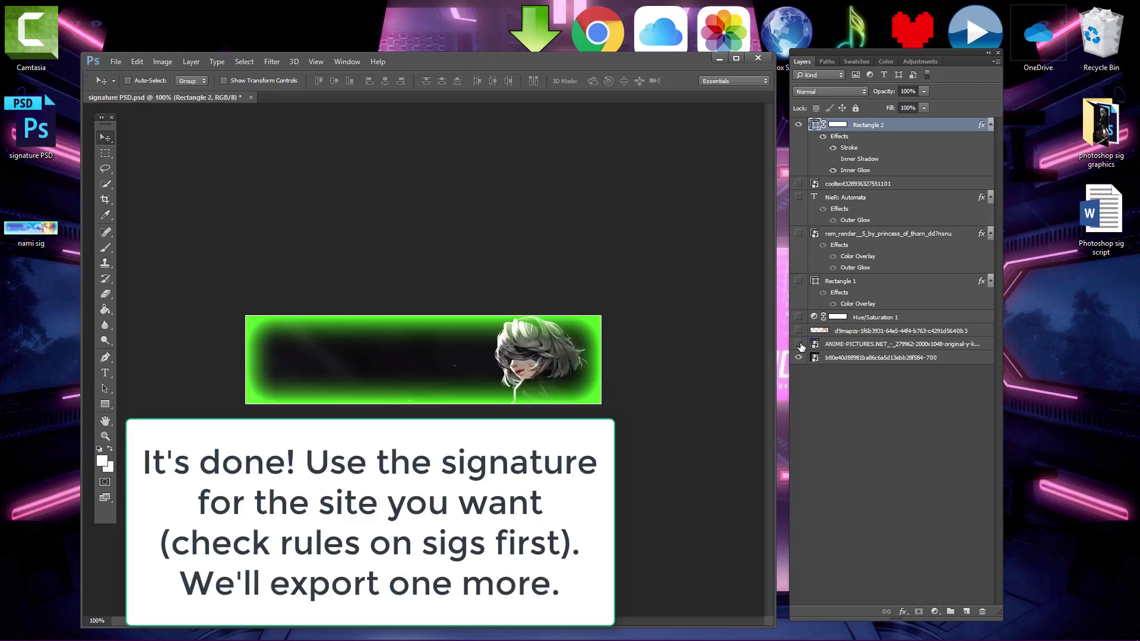
pyautogui.click(798, 125)
pyautogui.click(798, 125)
pyautogui.click(834, 171)
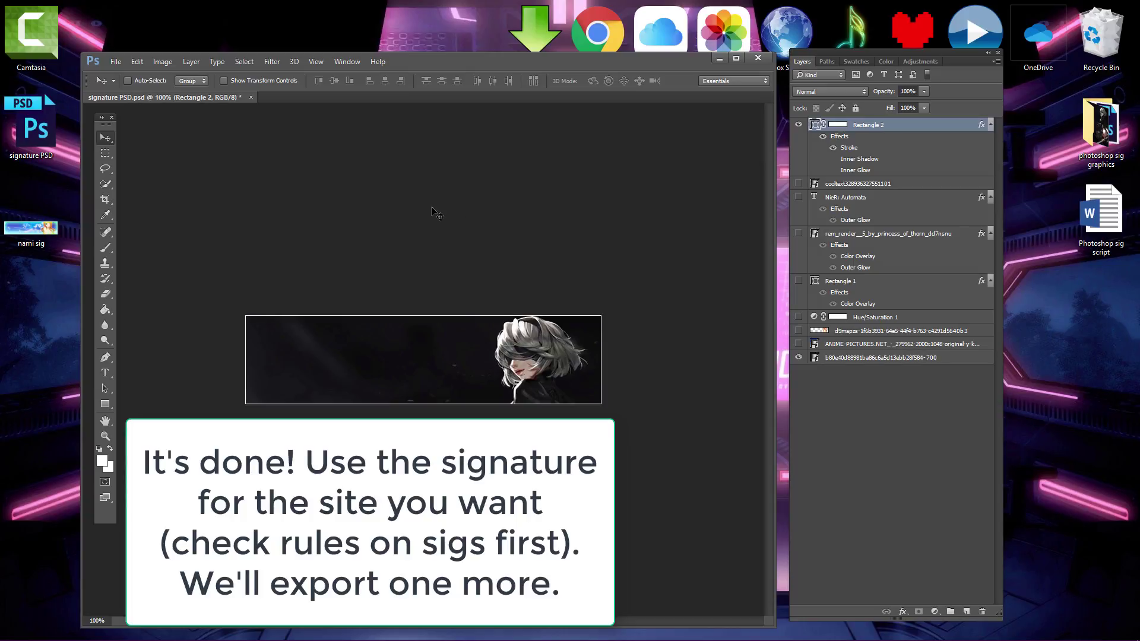
pyautogui.click(798, 197)
# - Save the NieR banner to the Desktop as a PNG named "nier sig" with Smallest / Slow compression and no interlacing
pyautogui.click(116, 62)
pyautogui.click(174, 192)
pyautogui.write('nier sig')
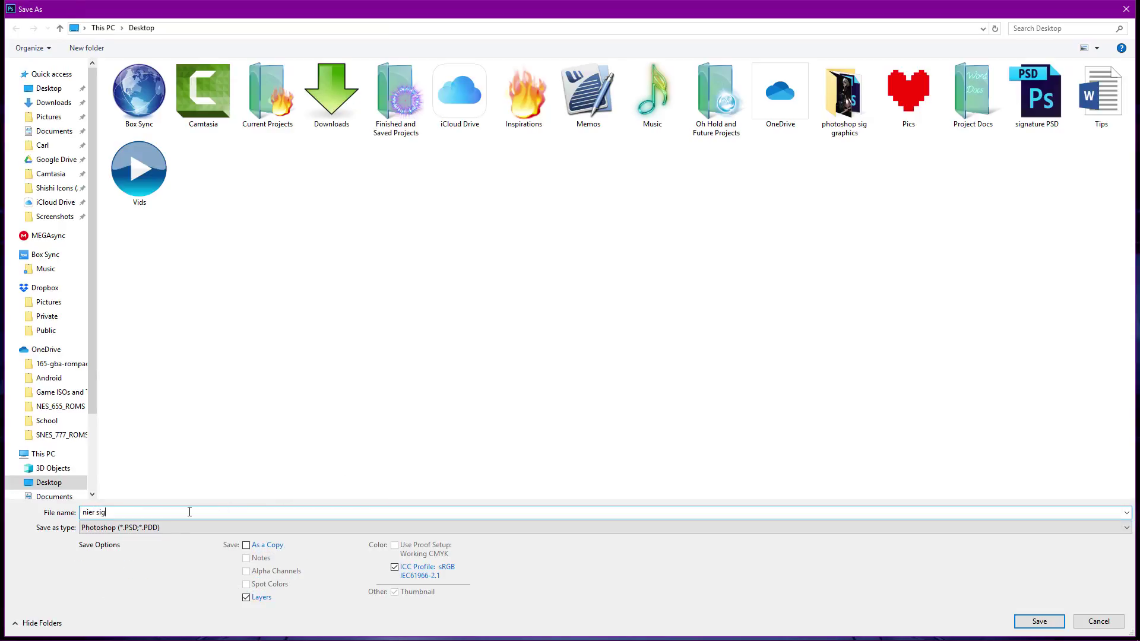
pyautogui.click(127, 528)
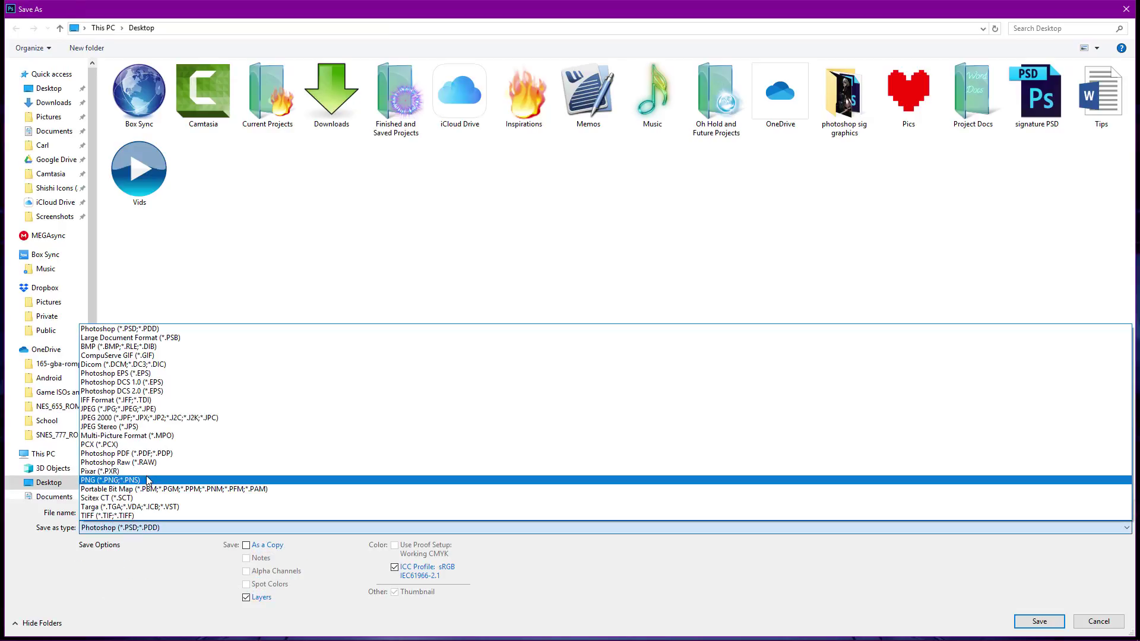
pyautogui.click(148, 479)
pyautogui.click(1039, 622)
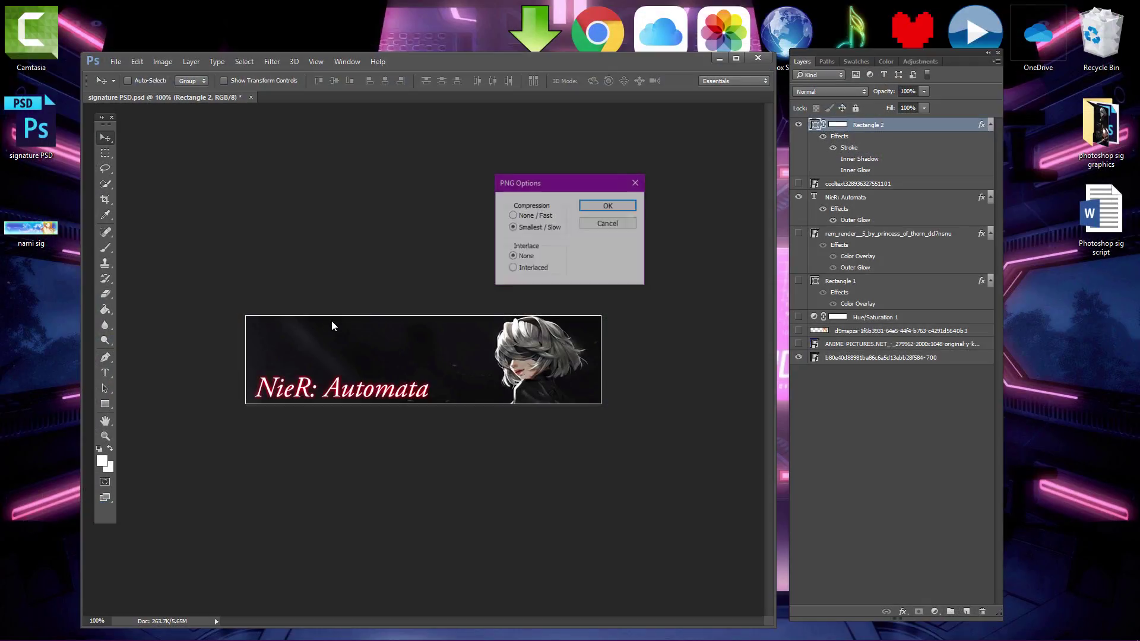
pyautogui.click(605, 206)
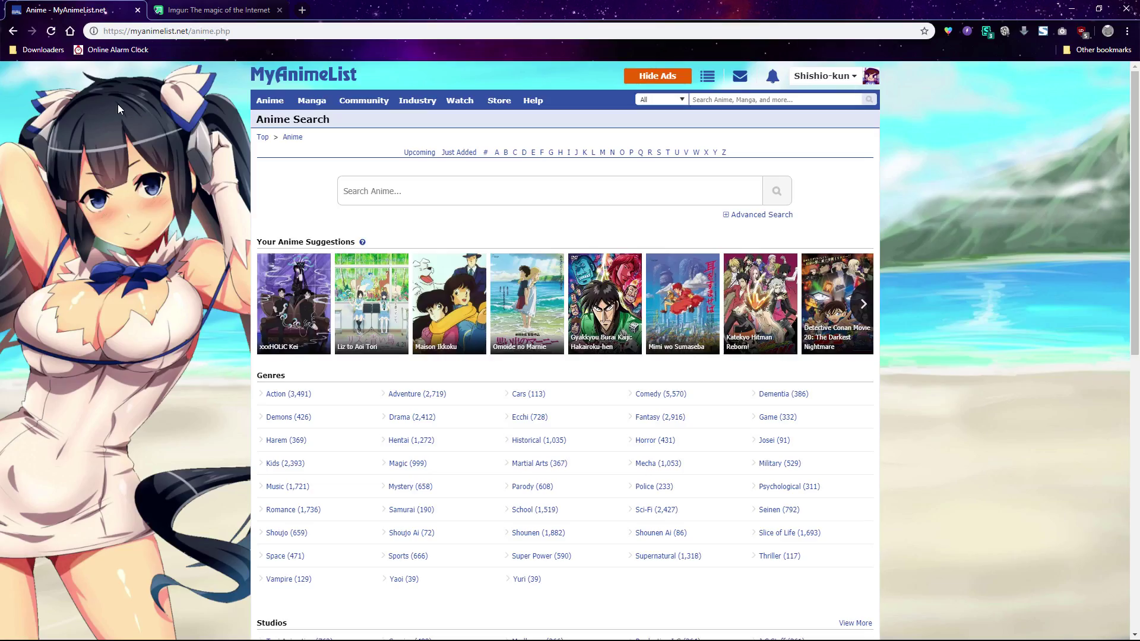
# - Switch to Imgur in the browser and upload the "nami sig" image from the Desktop
pyautogui.click(198, 9)
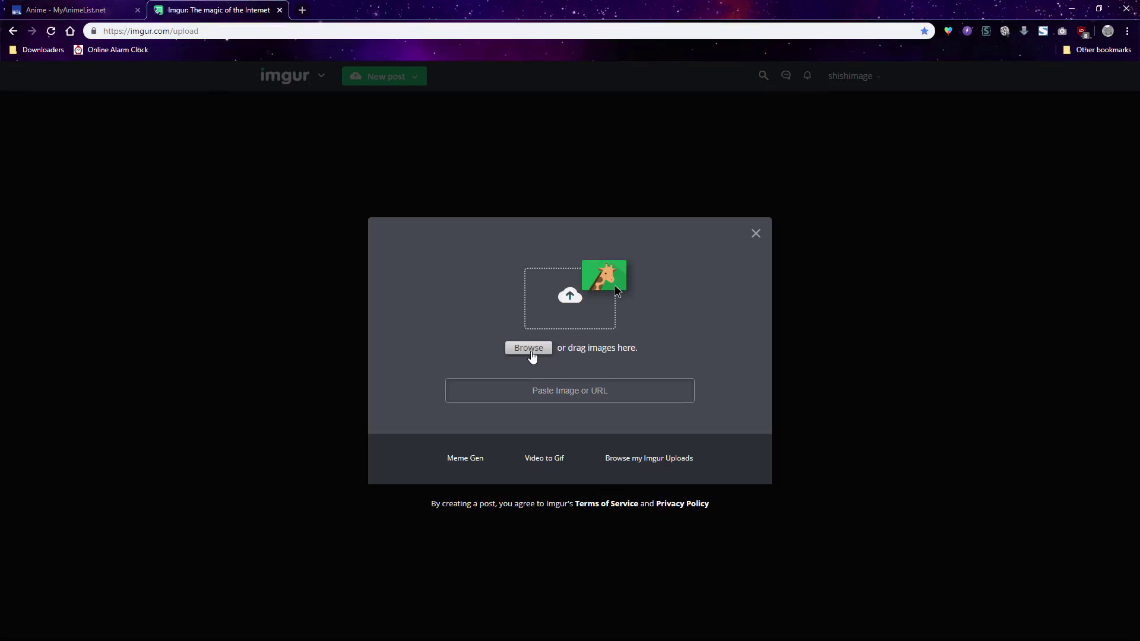
pyautogui.click(530, 356)
pyautogui.scroll(-6, 365, 111)
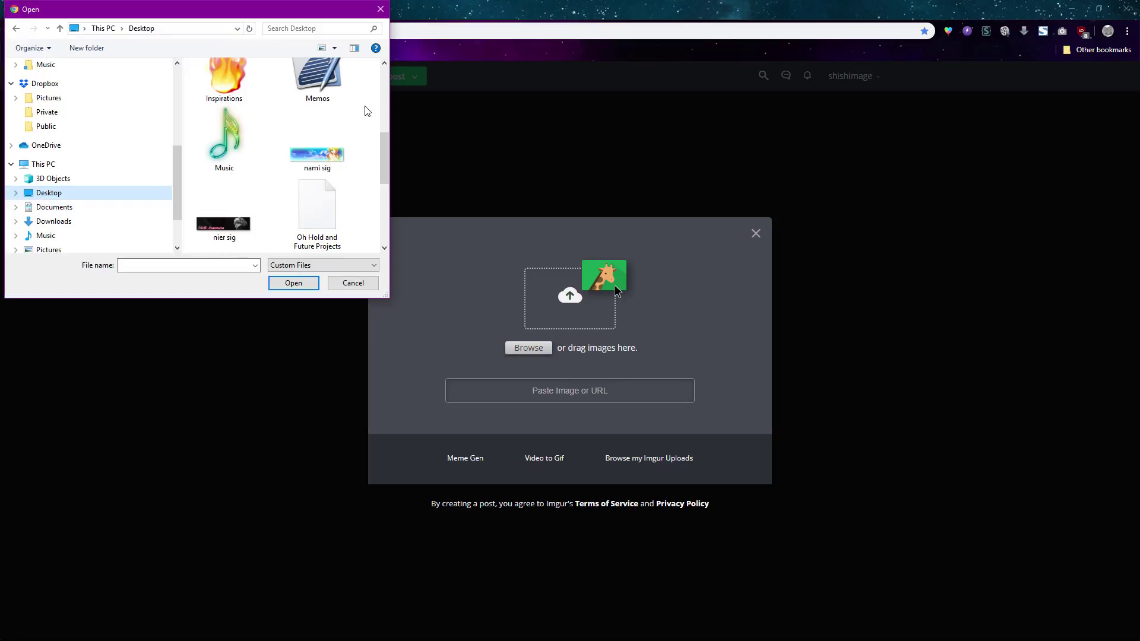
pyautogui.click(368, 118)
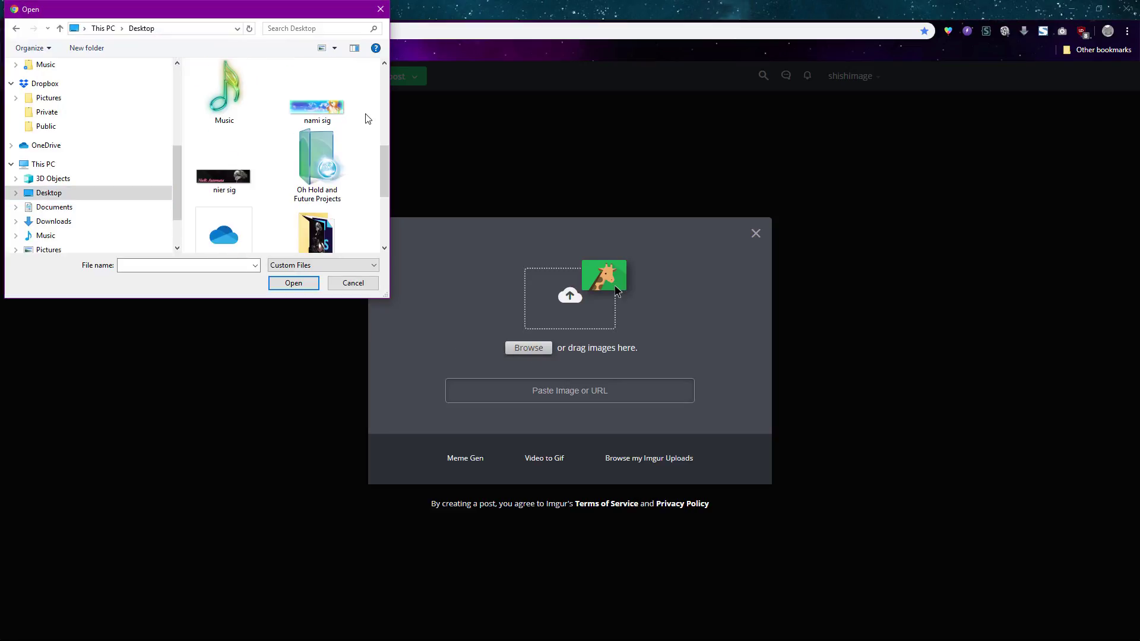
pyautogui.doubleClick(324, 113)
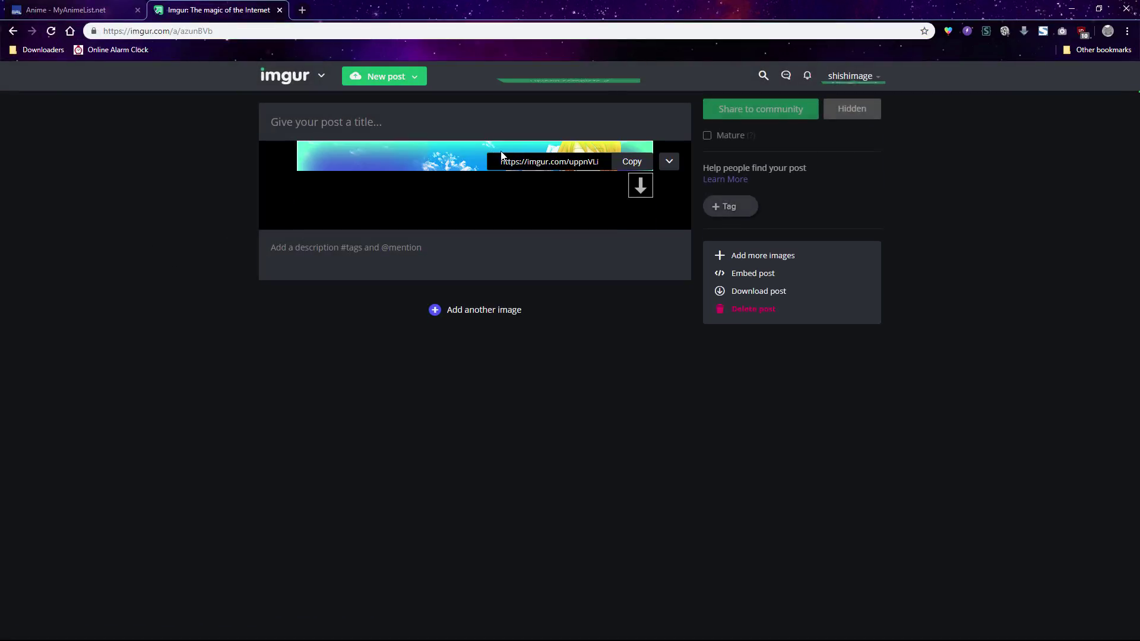
# - Get the uploaded banner's share links, copy its BBCode and close the links window
pyautogui.click(670, 166)
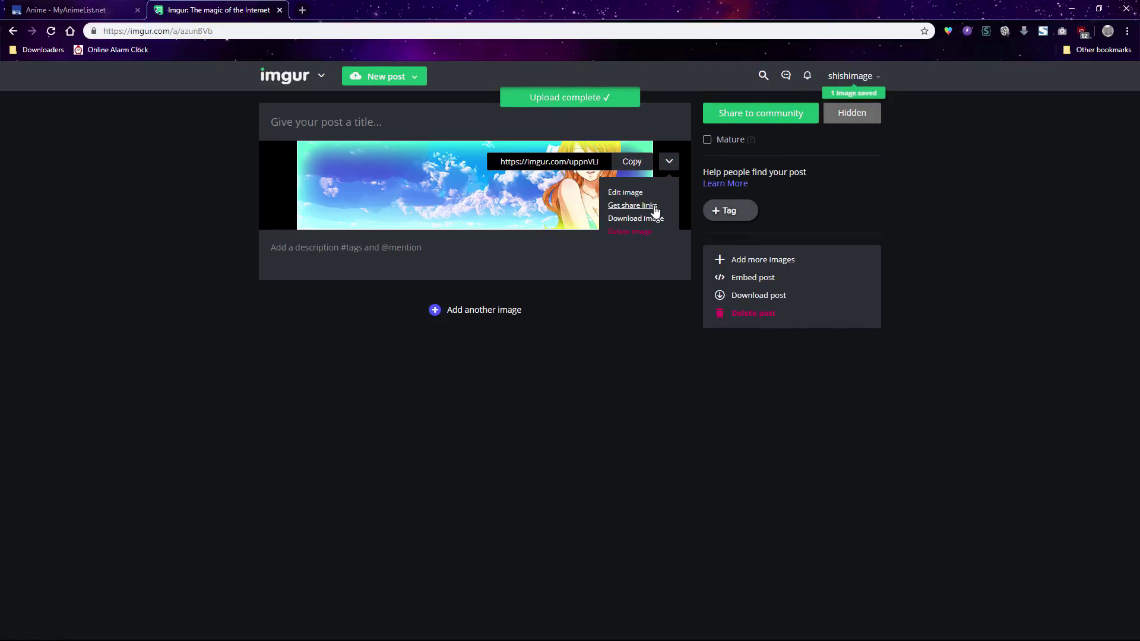
pyautogui.click(655, 211)
pyautogui.click(528, 238)
pyautogui.click(99, 247)
# - Switch to MyAnimeList and open the Forum section of the account settings
pyautogui.click(59, 12)
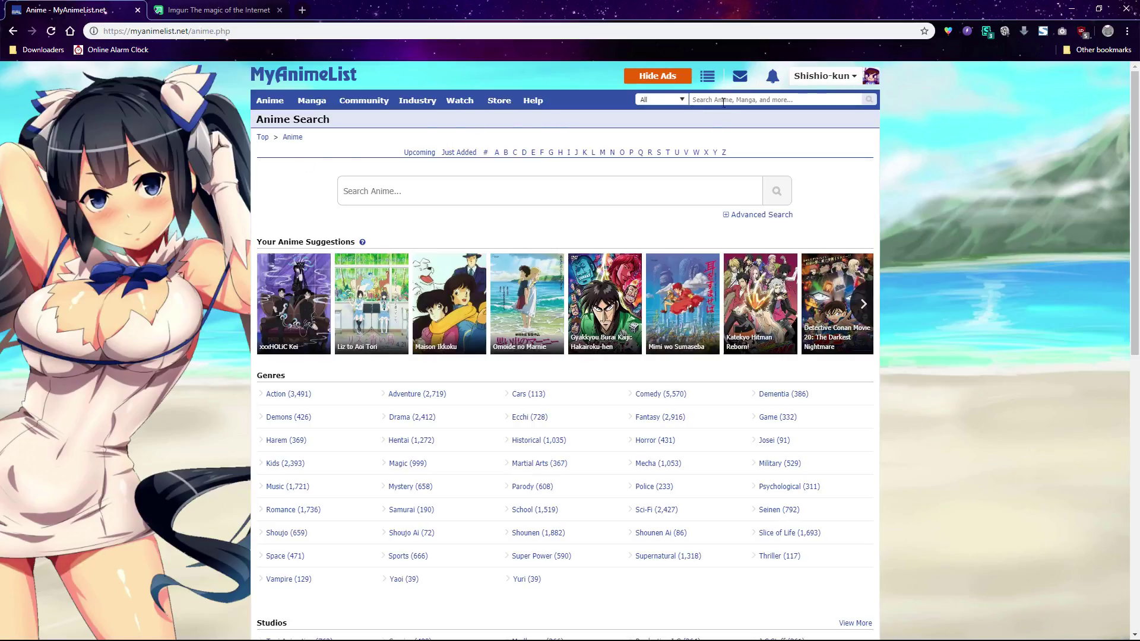
pyautogui.click(822, 78)
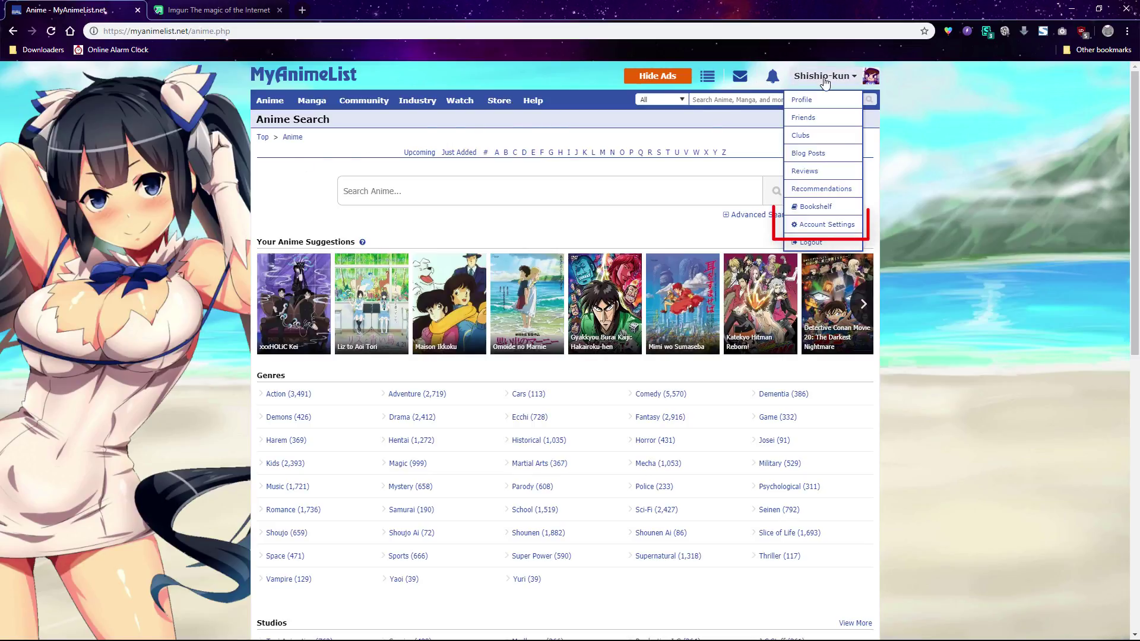
pyautogui.click(825, 222)
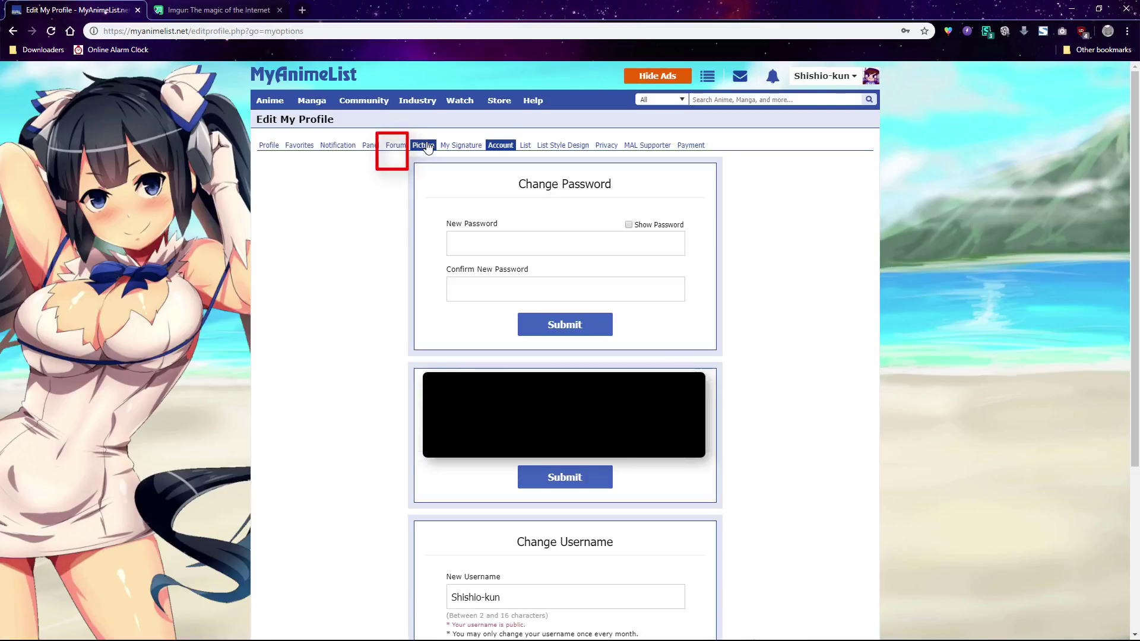
pyautogui.click(395, 146)
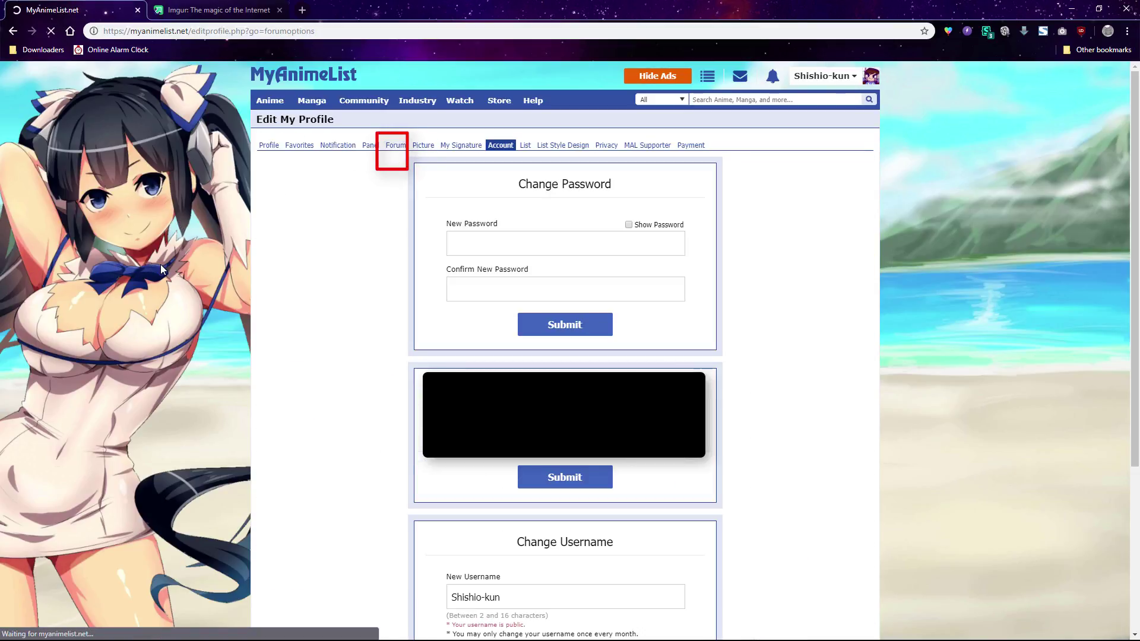
pyautogui.scroll(-1, 487, 444)
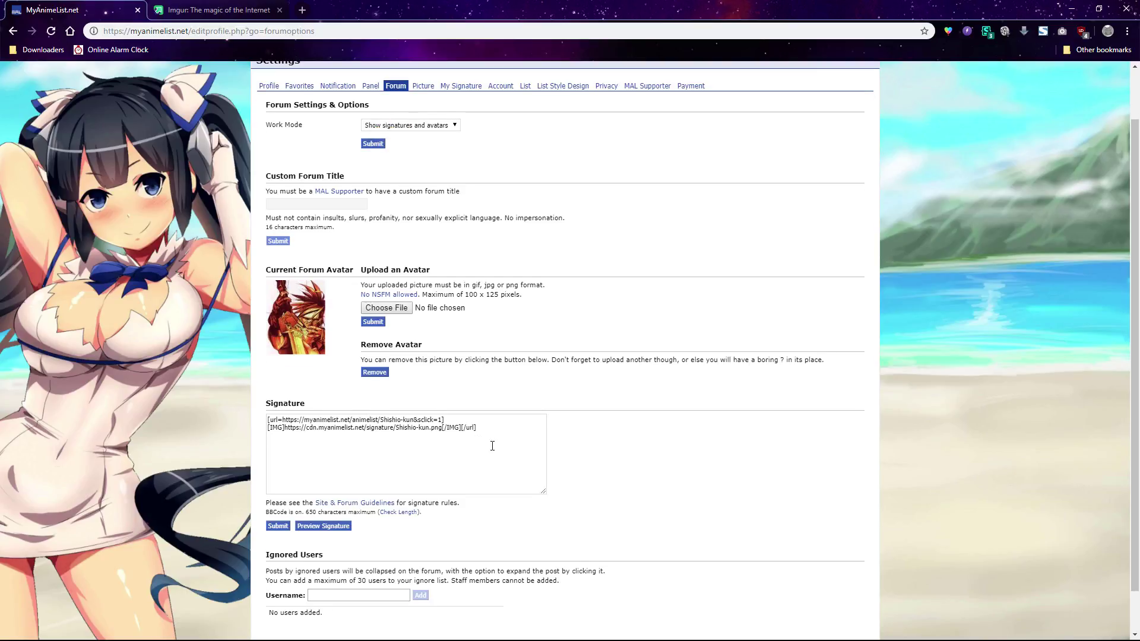
# - Replace the forum signature's existing code with the copied Imgur BBCode and submit it
pyautogui.click(487, 444)
pyautogui.hotkey('ctrl', 'a')
pyautogui.press('BackSpace')
pyautogui.hotkey('ctrl', 'v')
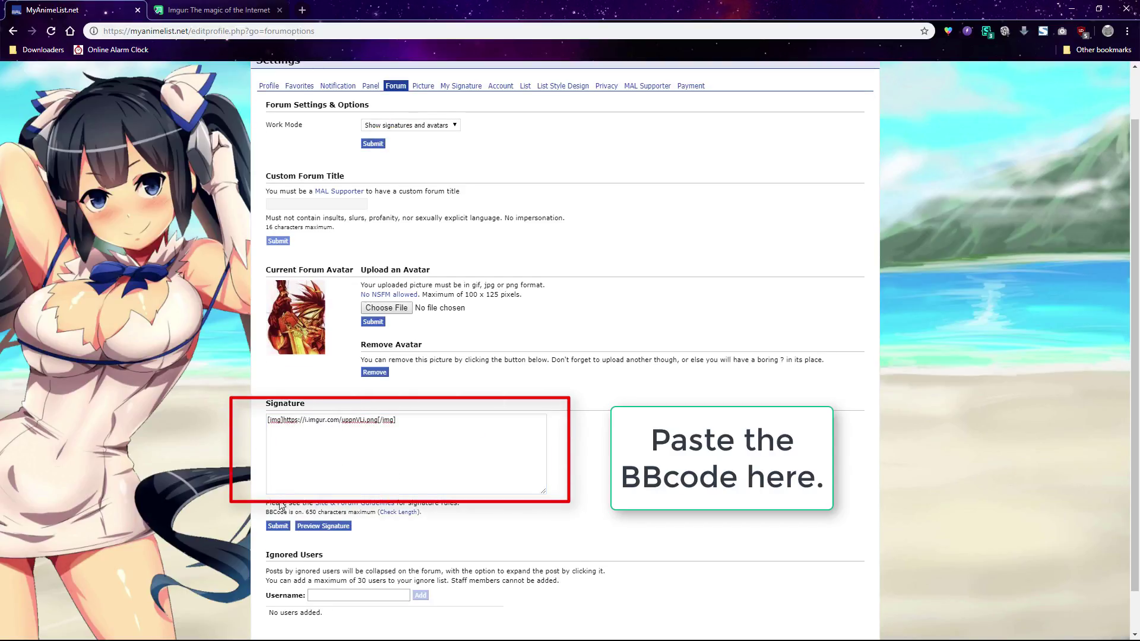
pyautogui.click(277, 526)
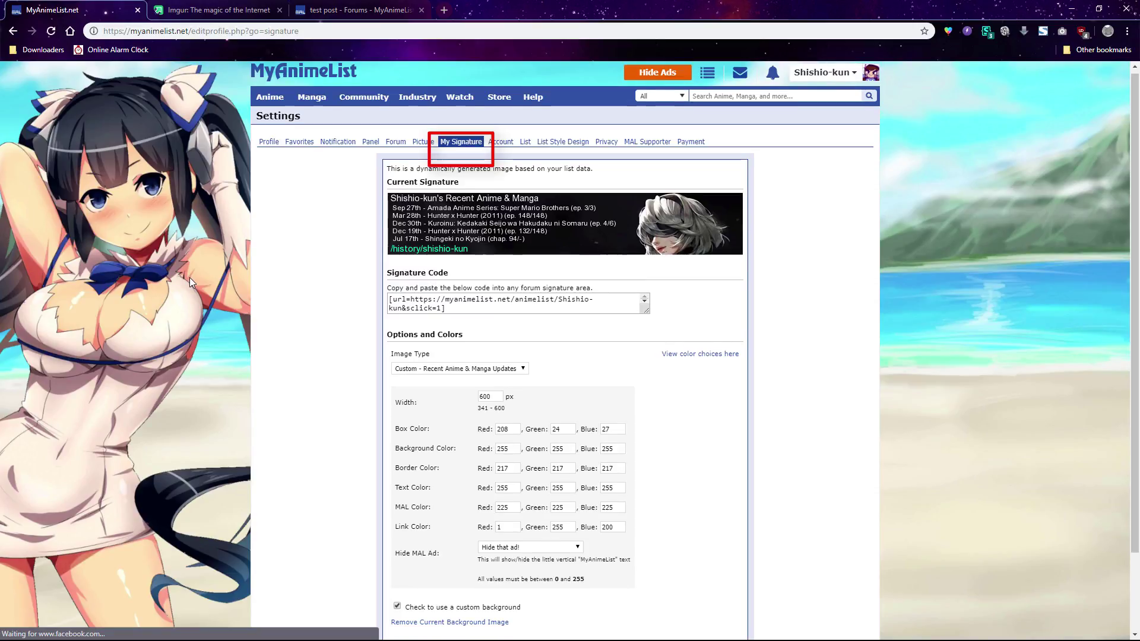
pyautogui.scroll(-1, 190, 277)
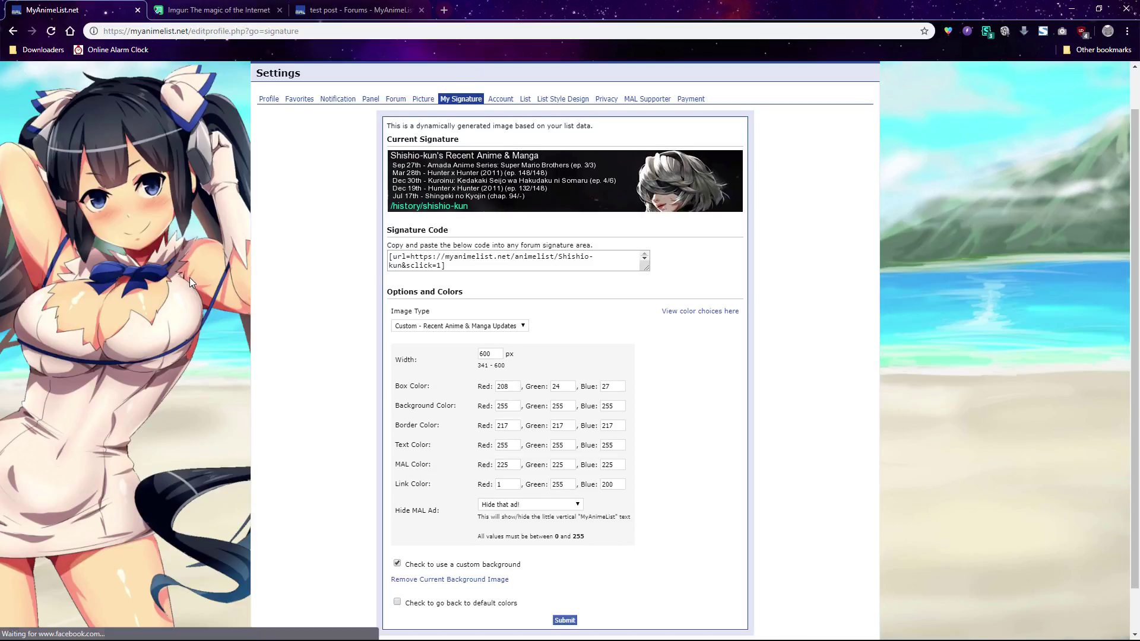
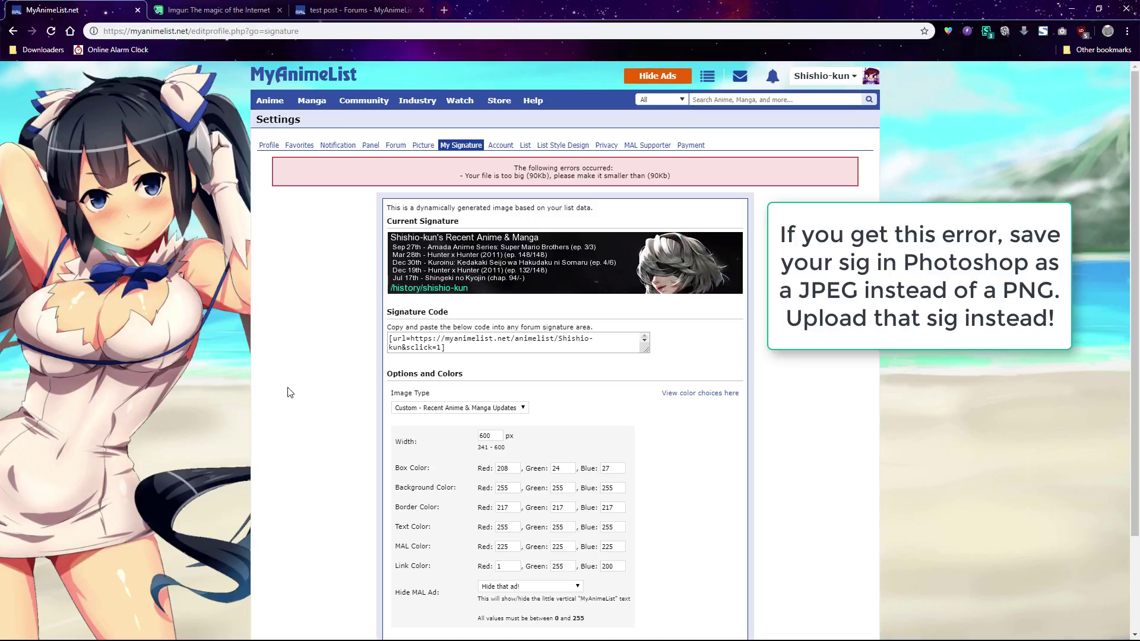
pyautogui.scroll(-2, 289, 393)
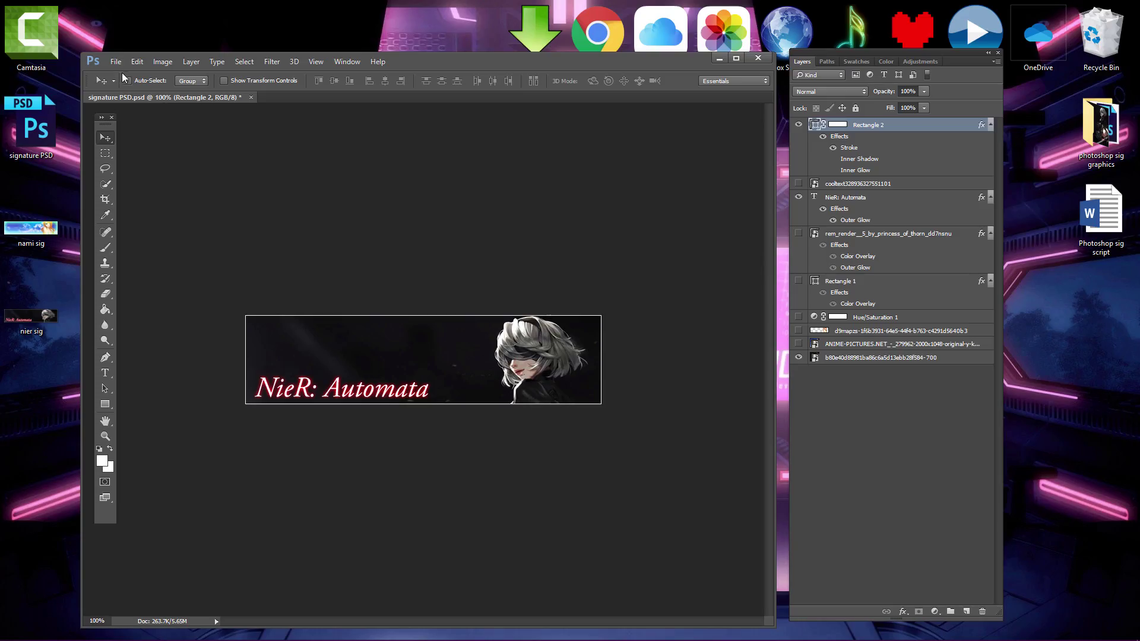
# - Save a JPEG copy of the NieR: Automata banner to the Desktop as "nier sig 2"
pyautogui.click(119, 62)
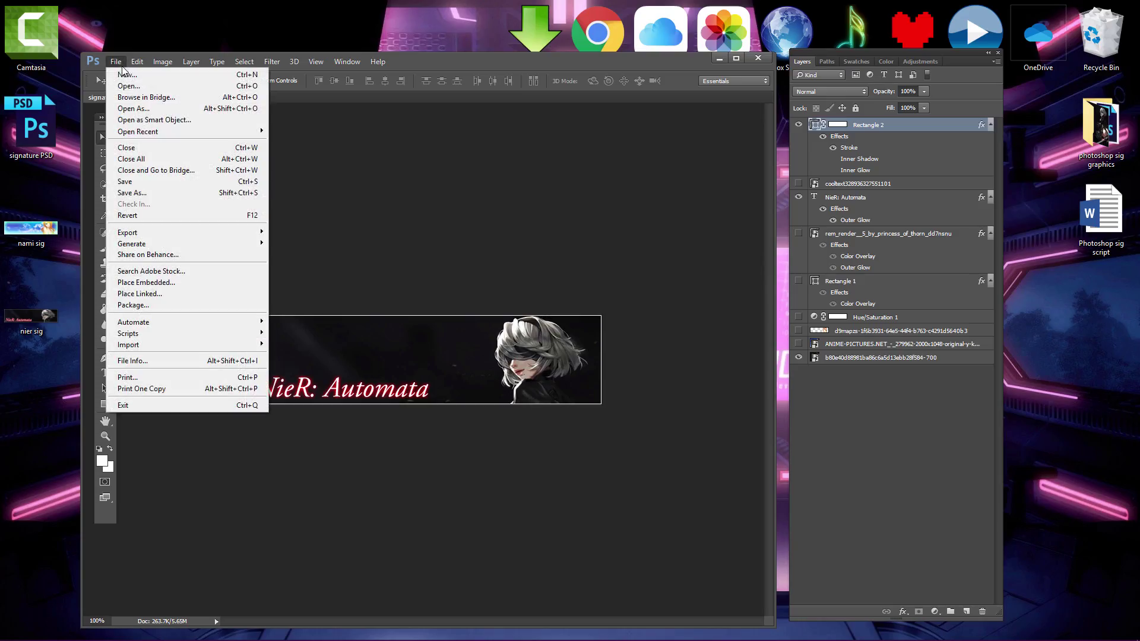
pyautogui.click(148, 193)
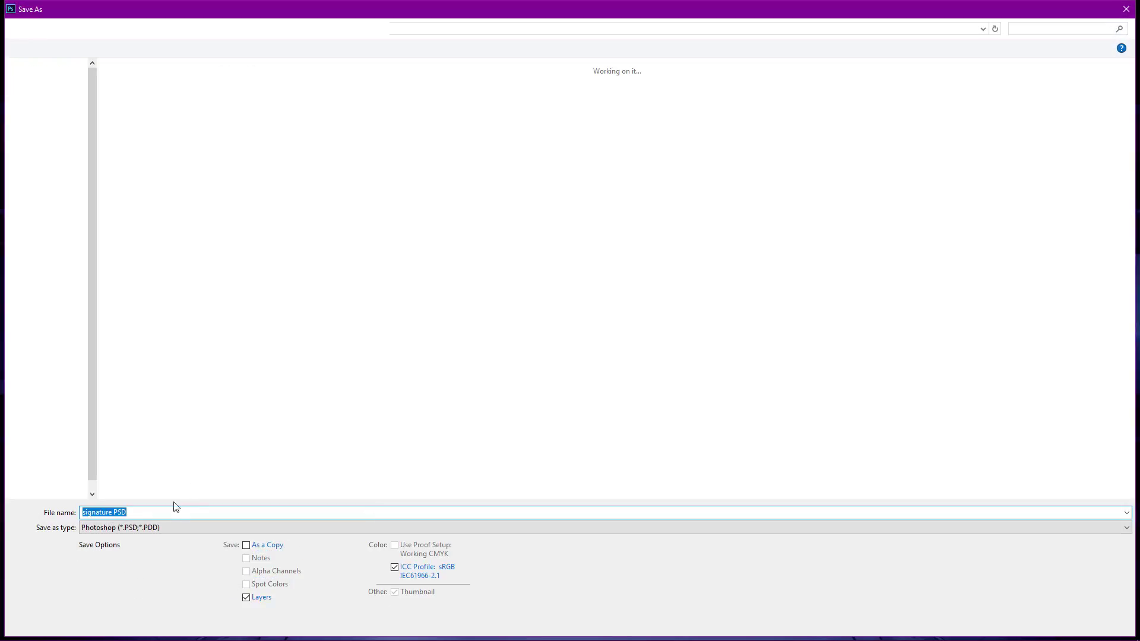
pyautogui.click(140, 527)
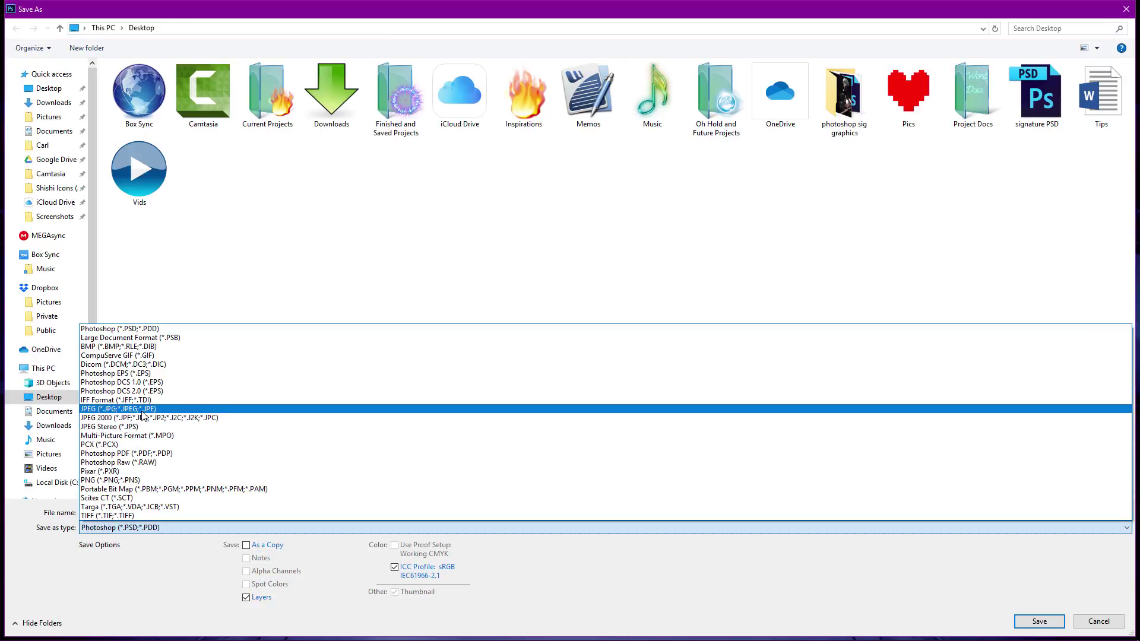
pyautogui.click(142, 409)
pyautogui.click(137, 514)
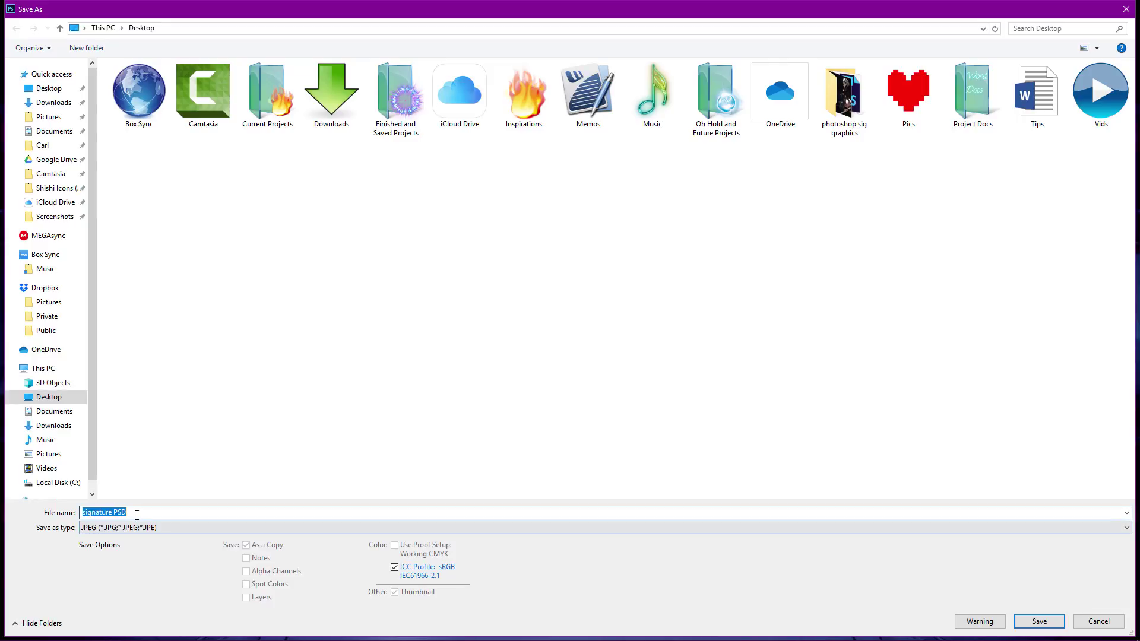
pyautogui.write('nier s')
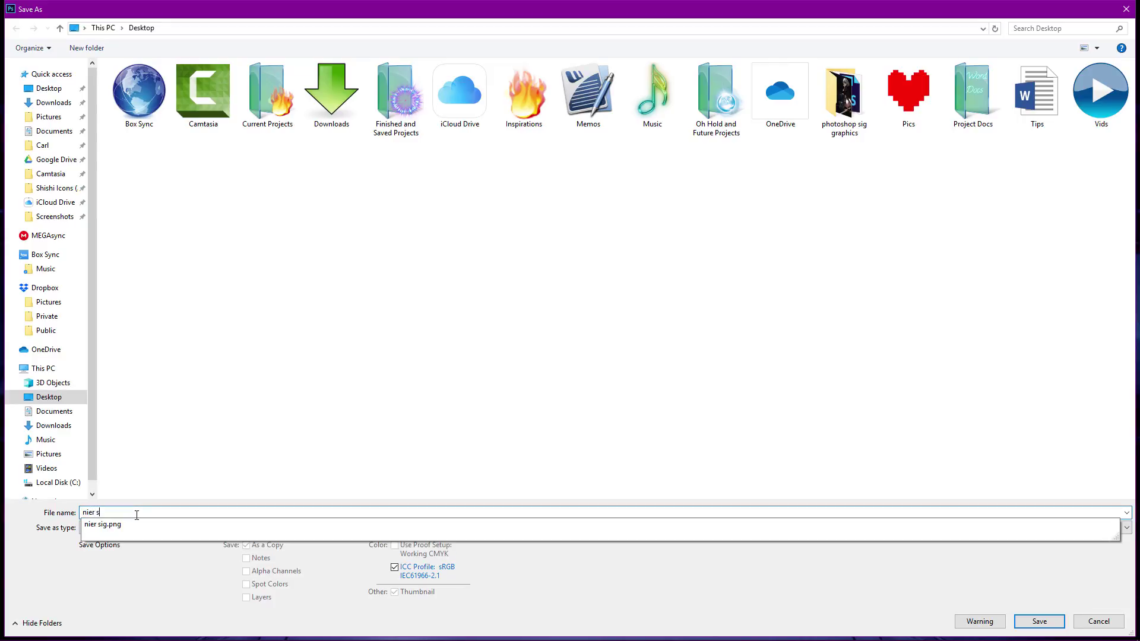
pyautogui.write('ig 2')
pyautogui.press('Return')
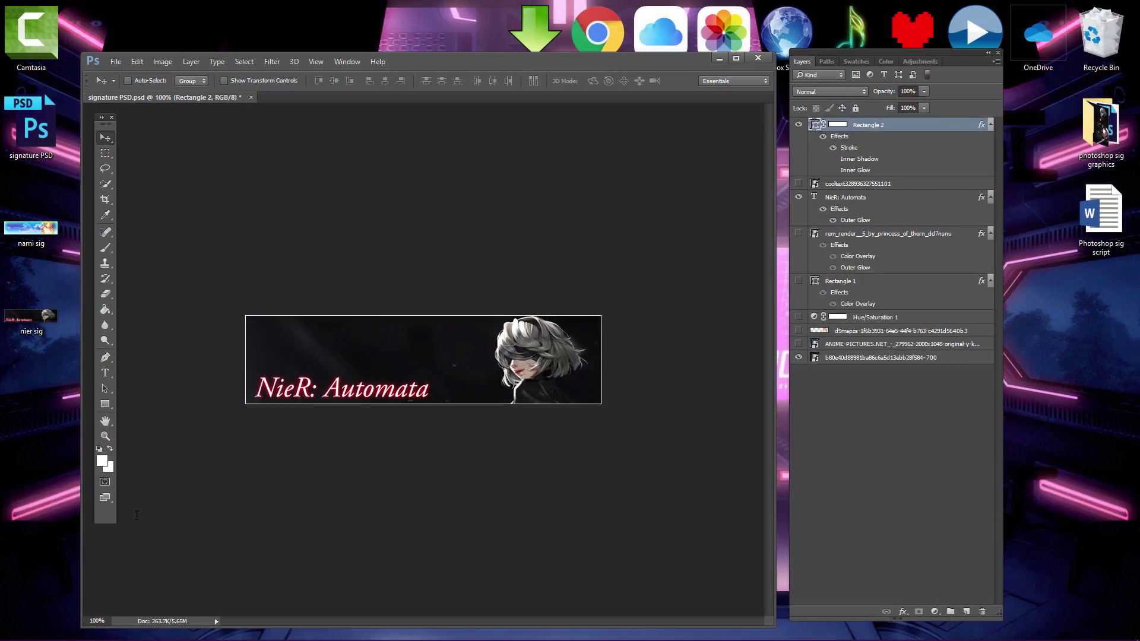
pyautogui.click(637, 178)
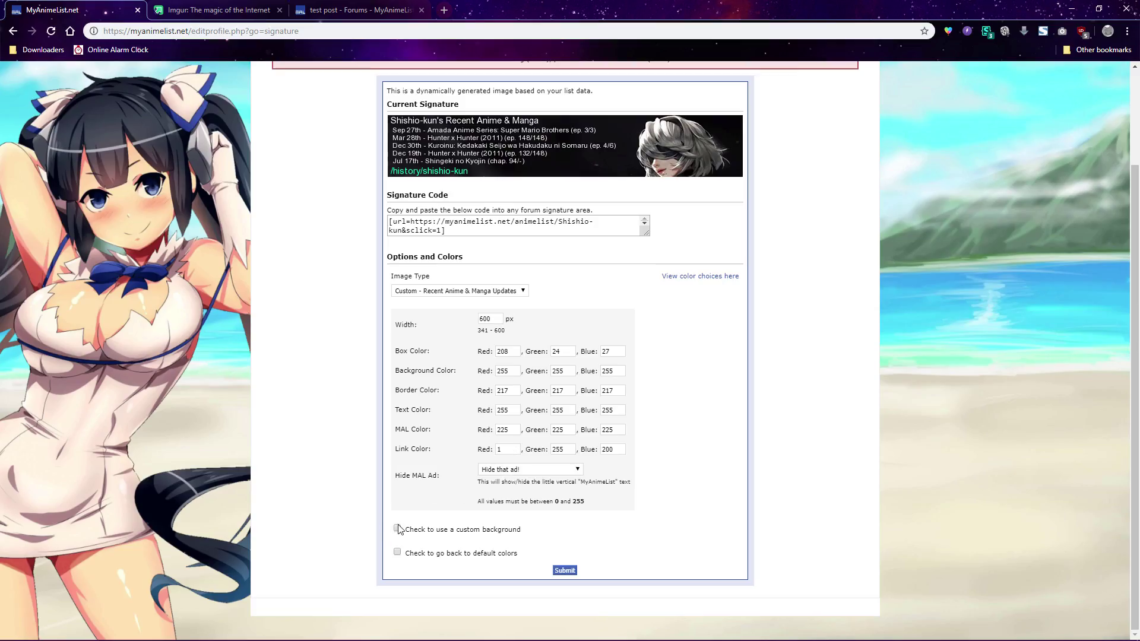
# - Switch to MyAnimeList's My Signature settings, use "nier sig 2.jpg" from the Desktop as the custom background, and submit
pyautogui.click(397, 529)
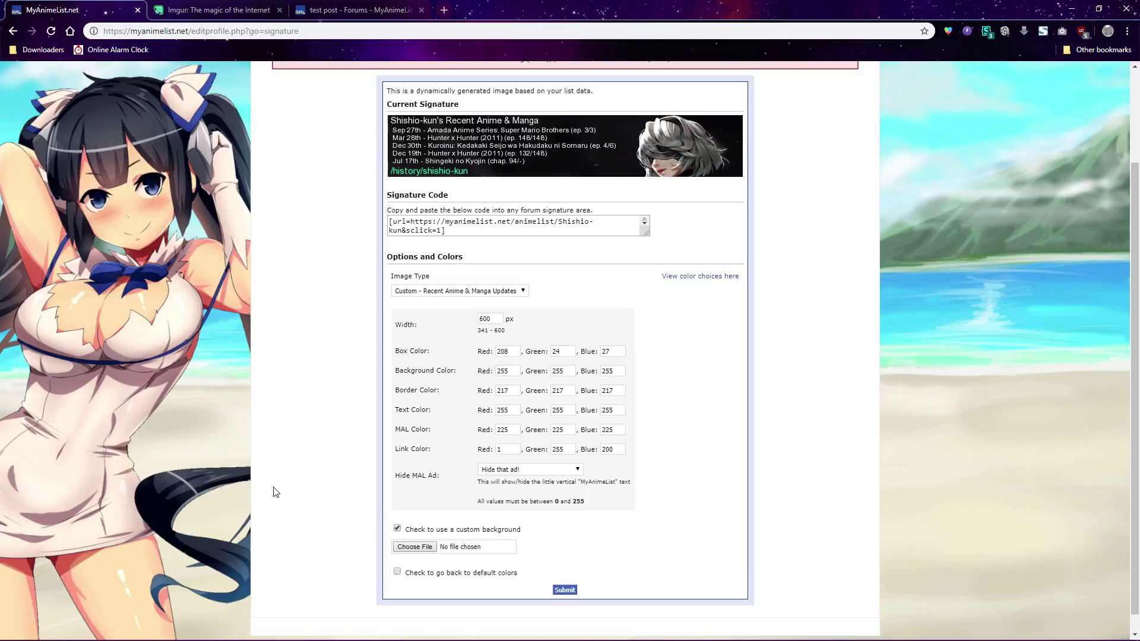
pyautogui.click(420, 550)
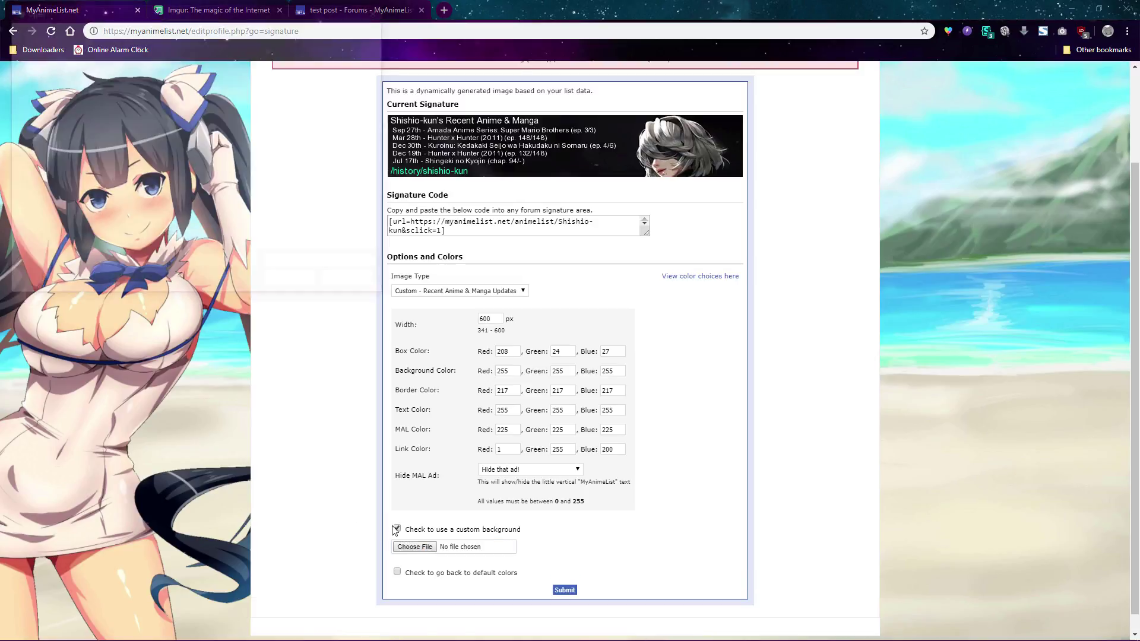
pyautogui.moveTo(381, 88); pyautogui.dragTo(384, 140)
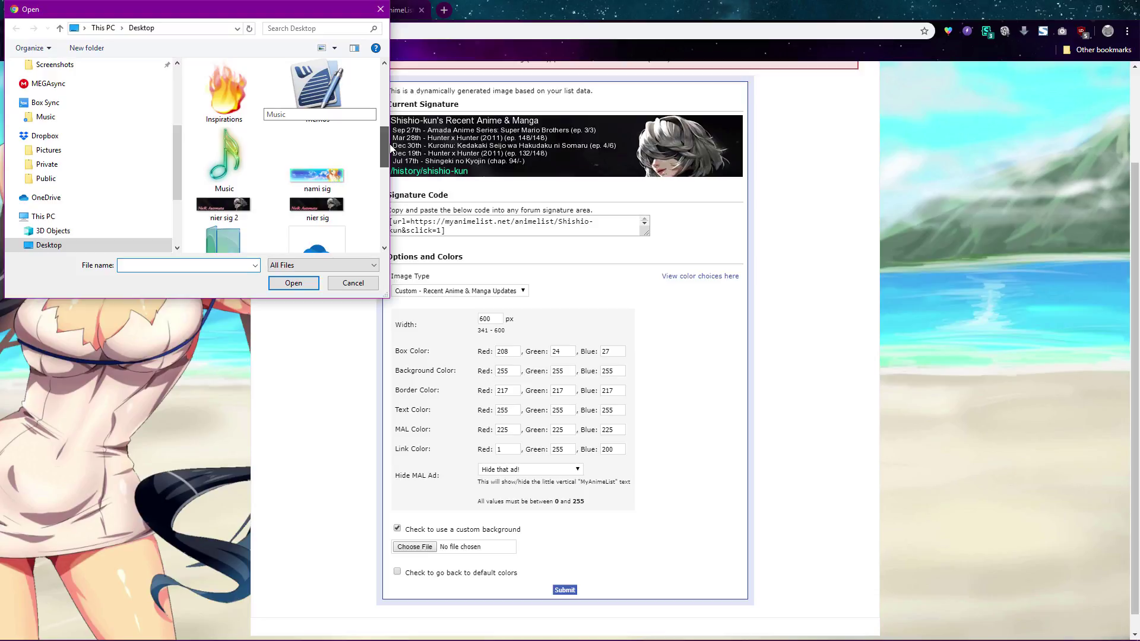
pyautogui.doubleClick(241, 211)
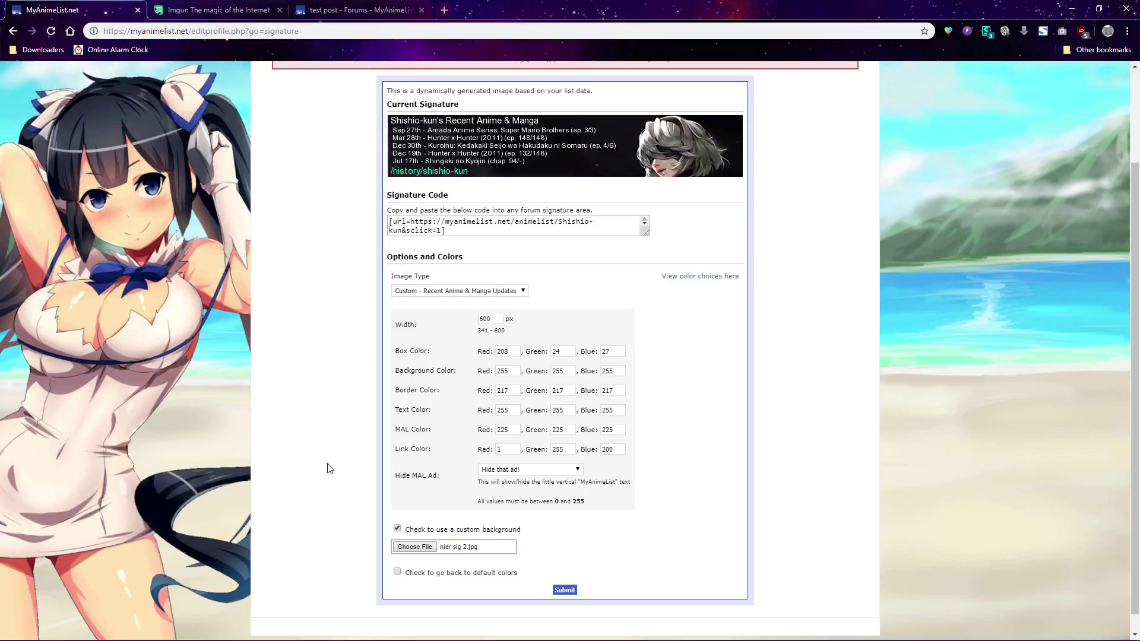
pyautogui.scroll(-1, 328, 464)
pyautogui.click(563, 571)
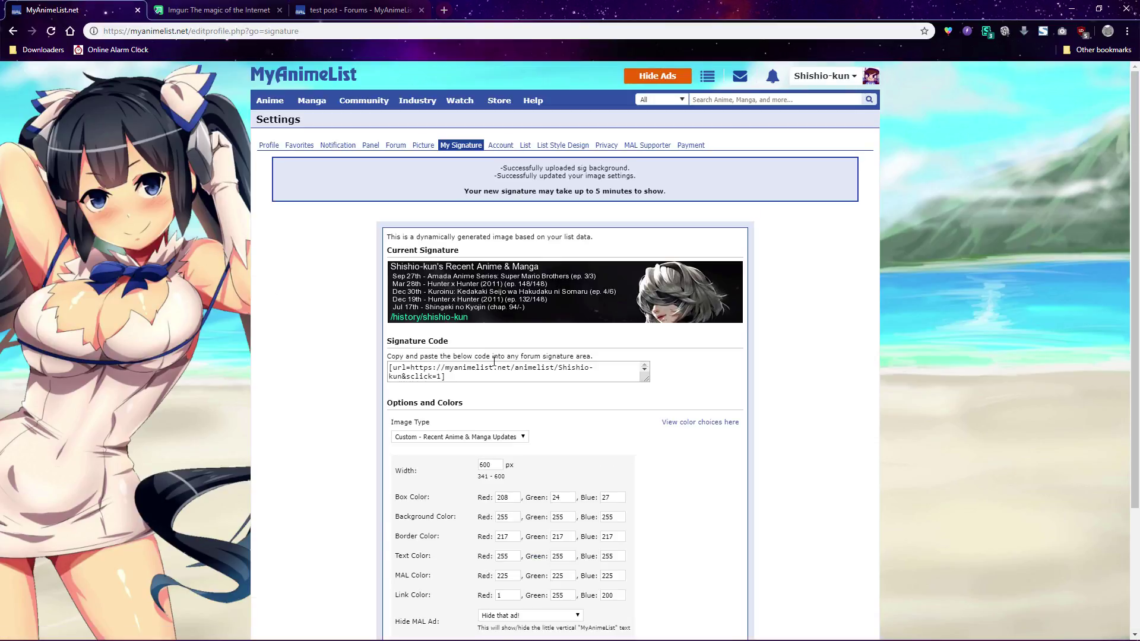
# - Enlarge the signature code box and copy the entire code
pyautogui.moveTo(645, 379); pyautogui.dragTo(716, 425)
pyautogui.moveTo(696, 378); pyautogui.dragTo(348, 359)
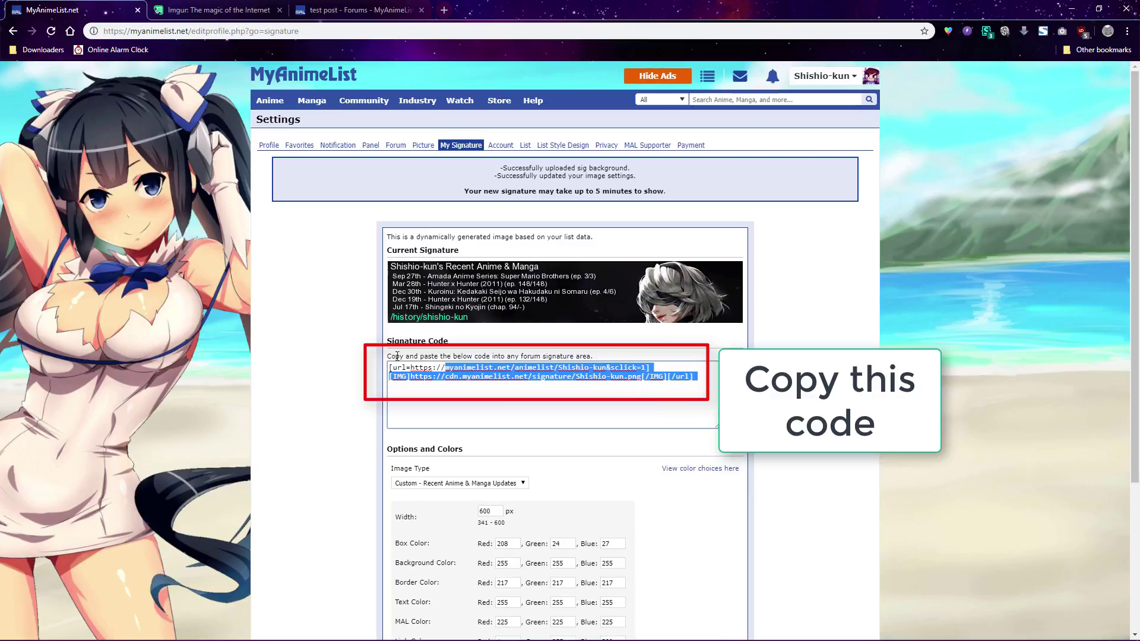
pyautogui.rightClick(472, 375)
pyautogui.click(492, 414)
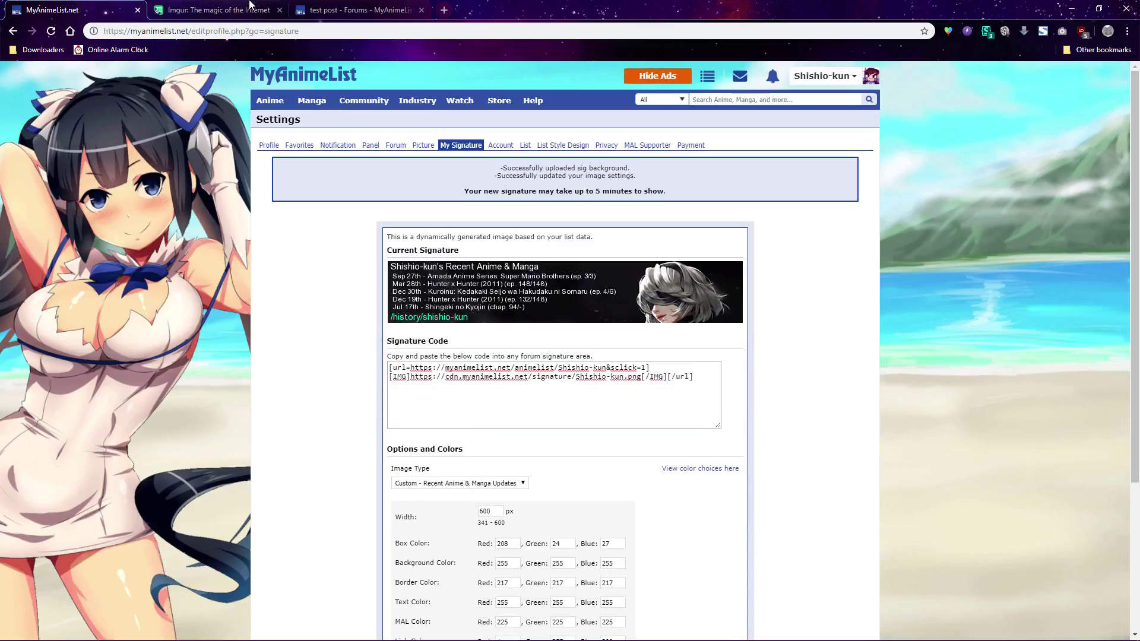
# - Open the Forum settings, replace the existing signature with the copied dynamic signature code, and submit it
pyautogui.click(396, 147)
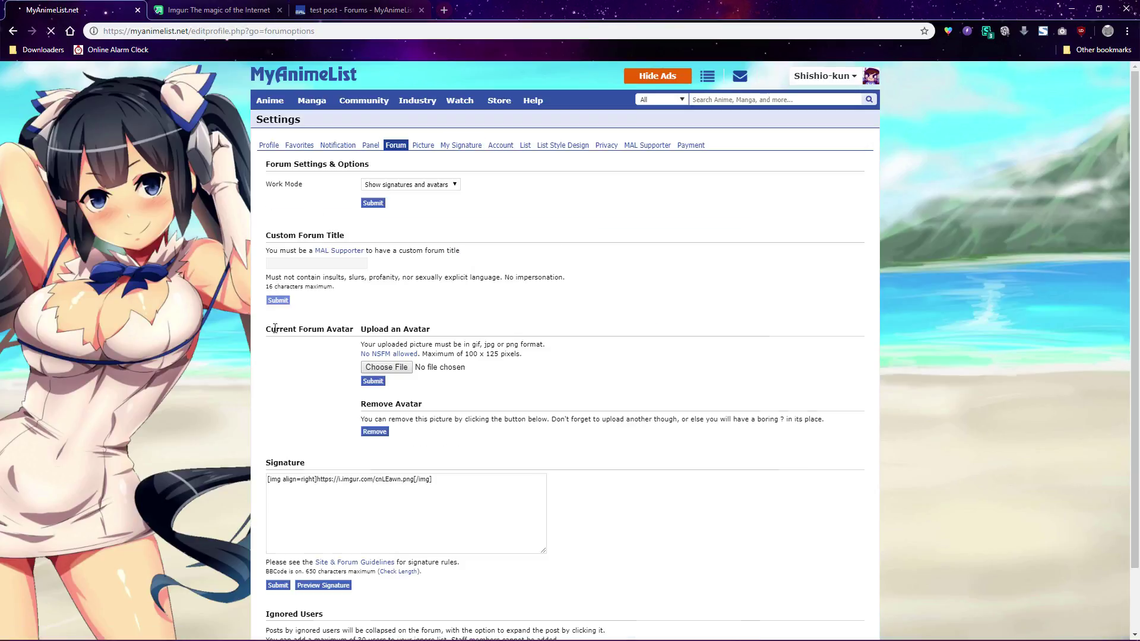
pyautogui.click(470, 499)
pyautogui.hotkey('ctrl', 'a')
pyautogui.hotkey('ctrl', 'v')
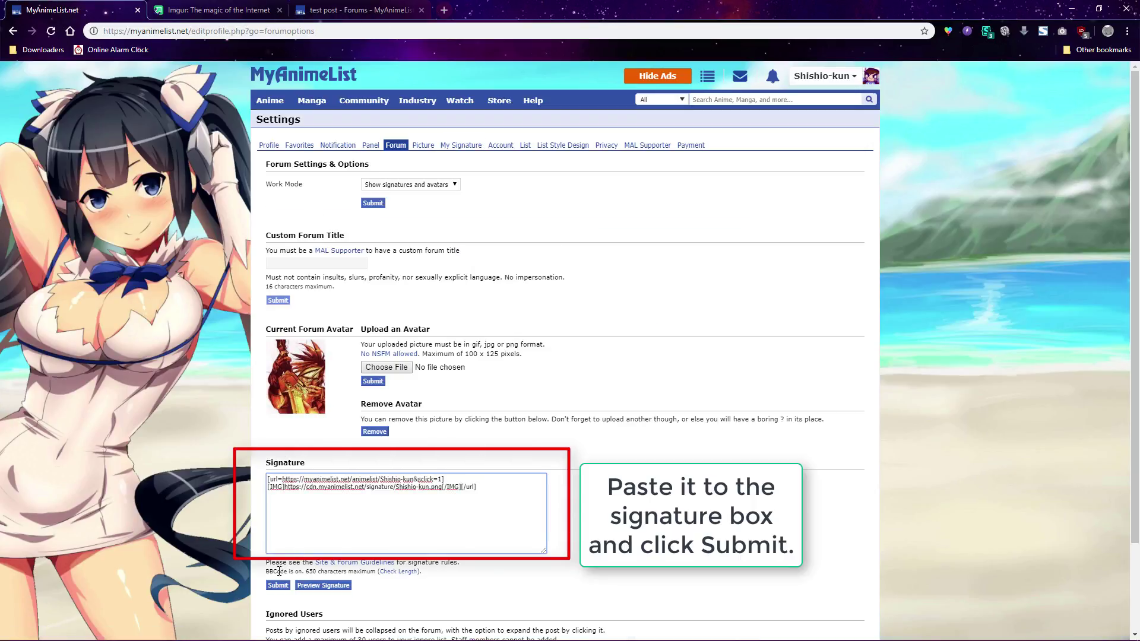
pyautogui.click(278, 585)
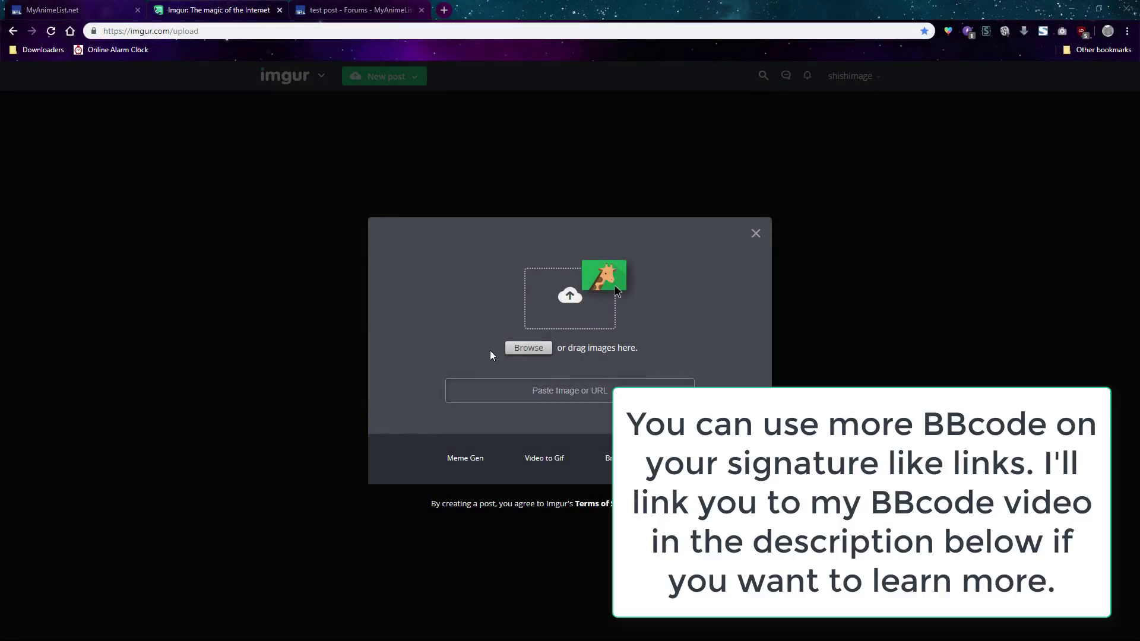
# - Switch to Imgur, upload "nier sig 2" from the Desktop, and copy the image's BBCode from its share links
pyautogui.click(528, 347)
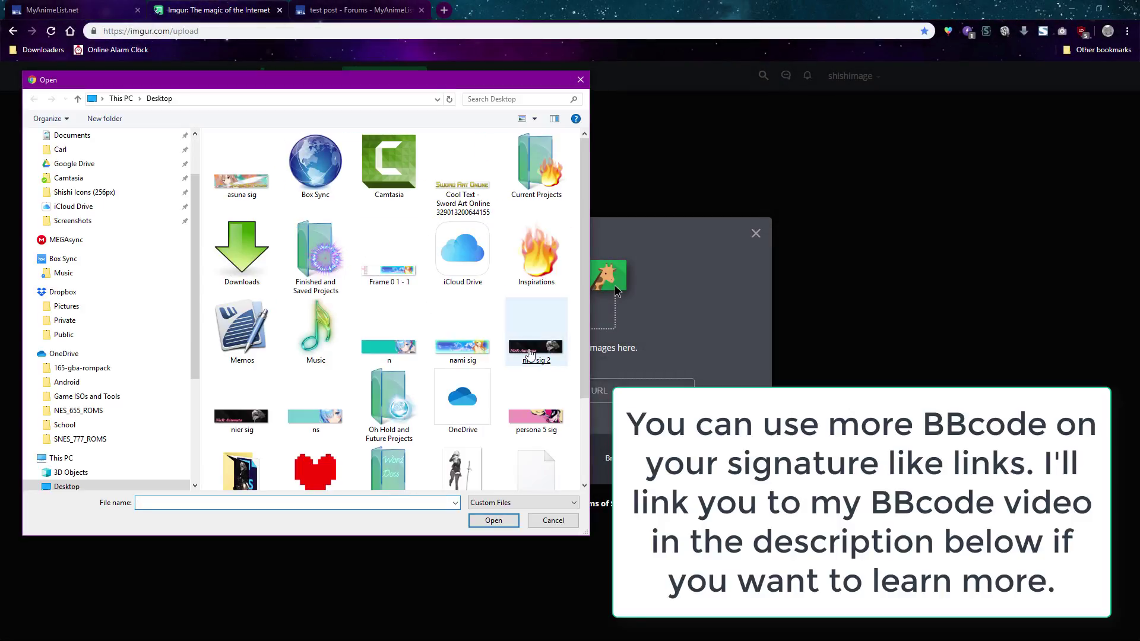
pyautogui.doubleClick(534, 351)
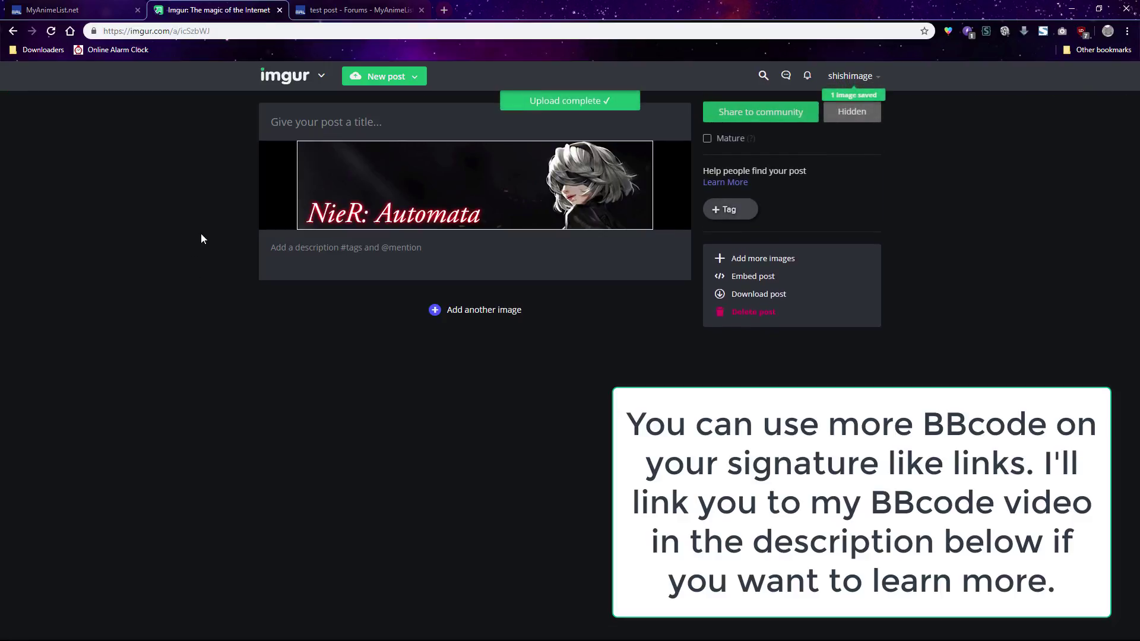
pyautogui.moveTo(485, 198)
pyautogui.click(669, 161)
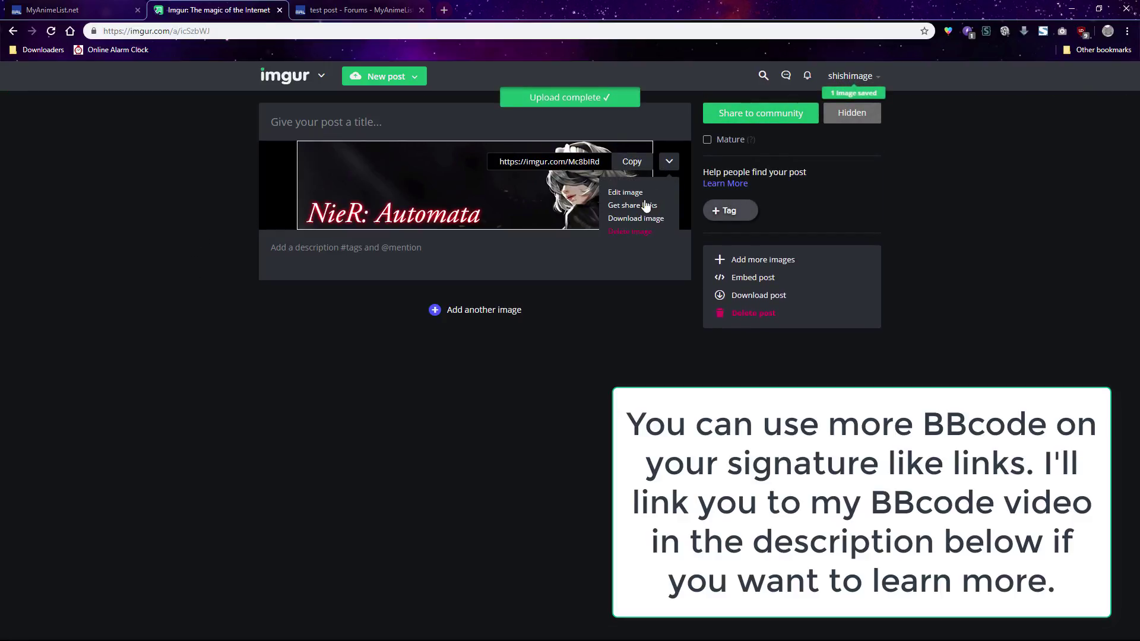
pyautogui.click(636, 210)
pyautogui.click(527, 236)
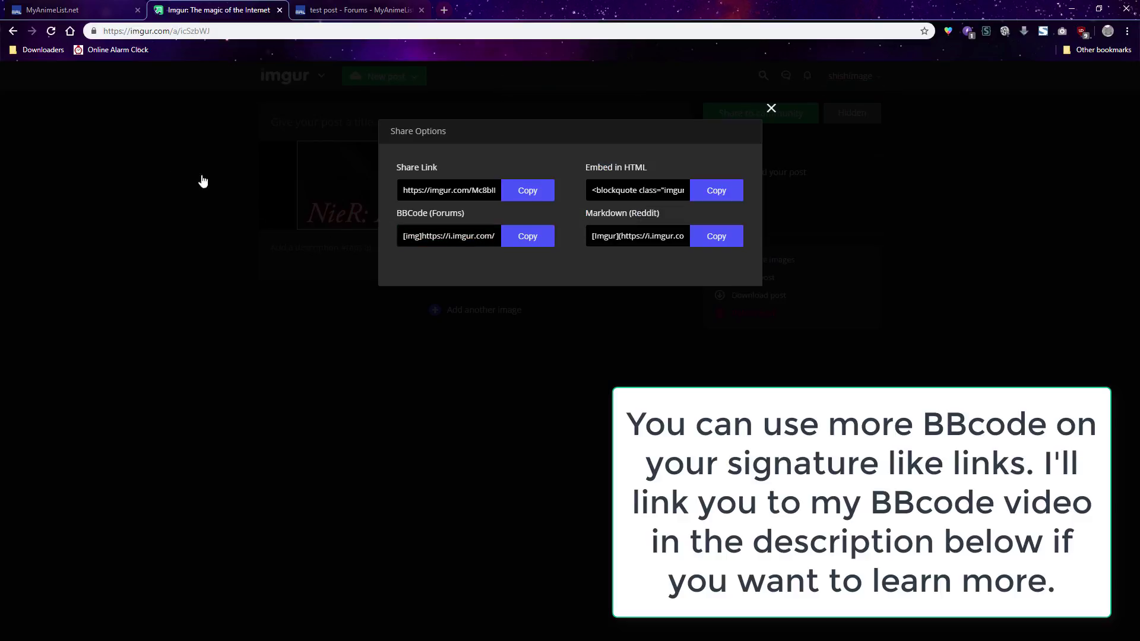
# - In the MyAnimeList forum signature, paste the Imgur BBCode, add align=right to the img tag, and append three lines of "text here"
pyautogui.click(95, 10)
pyautogui.click(324, 505)
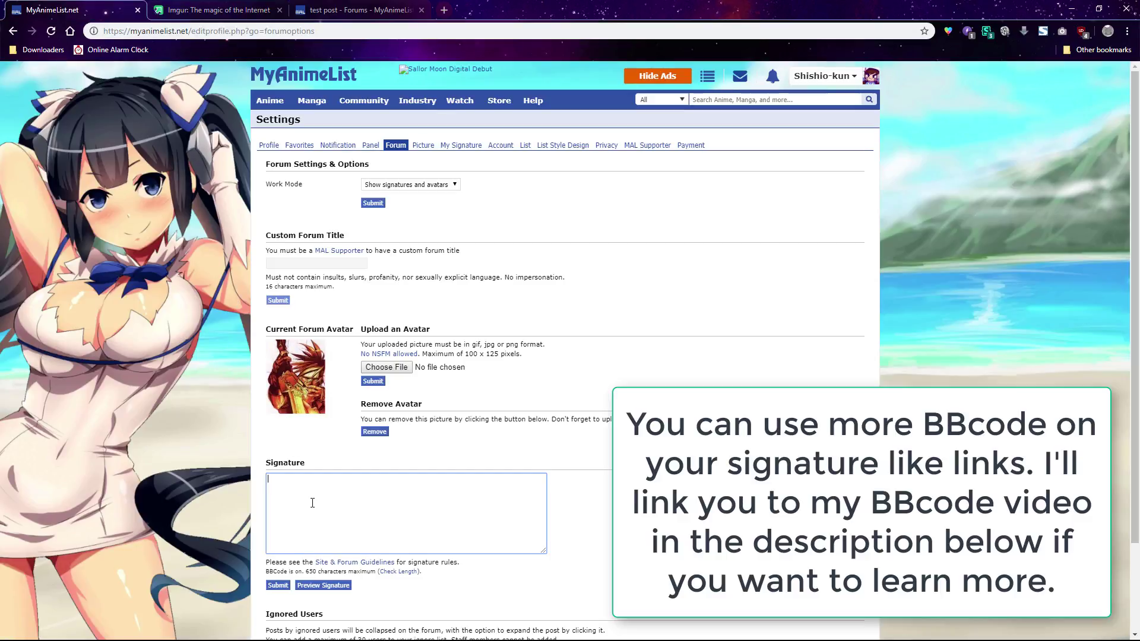
pyautogui.hotkey('ctrl', 'v')
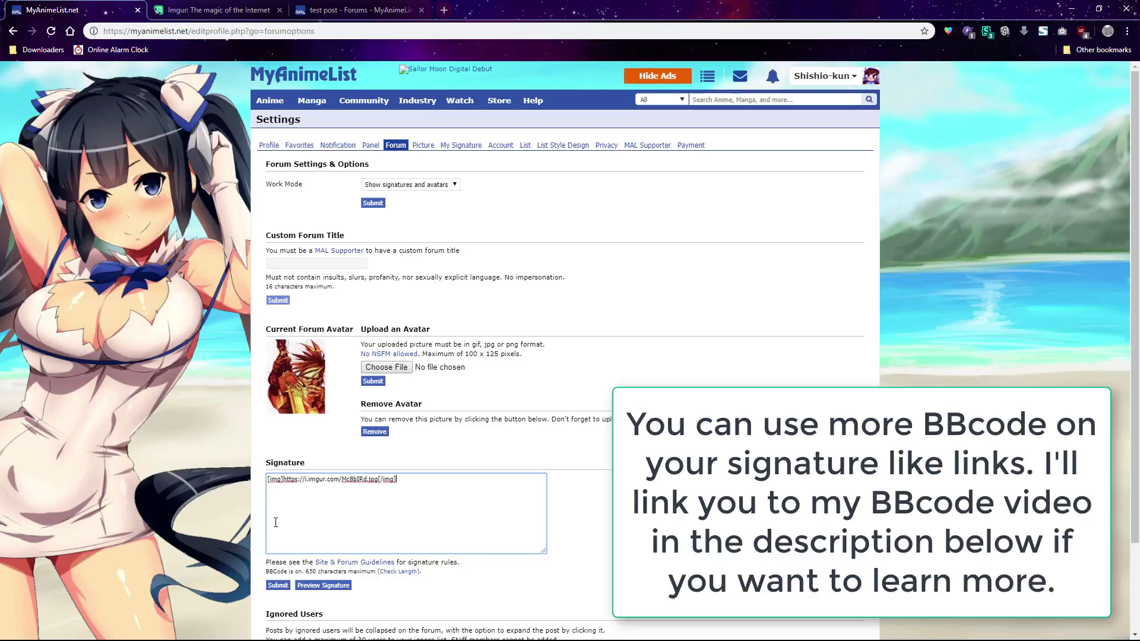
pyautogui.write('align=right')
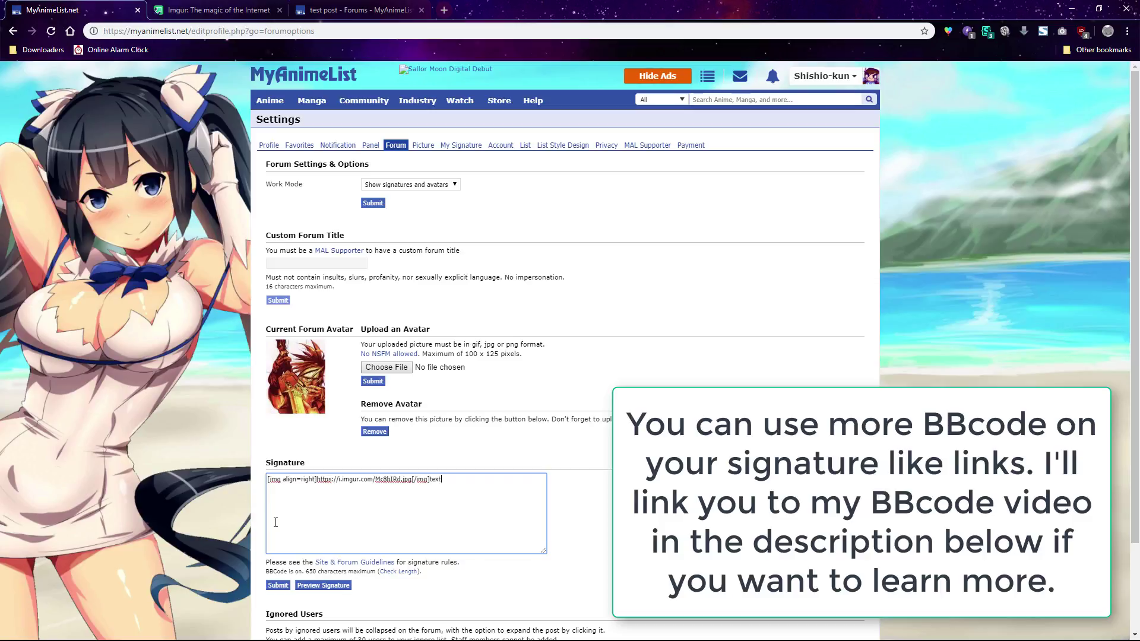
pyautogui.write('here')
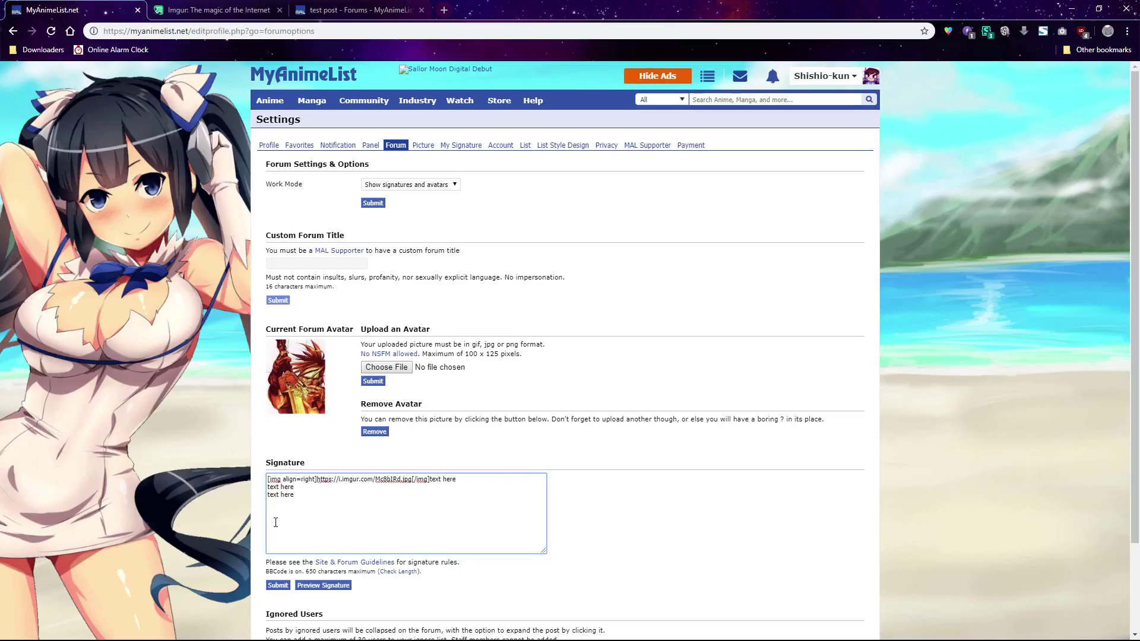
# - Wrap the signature image in [url=...][/url] tags using the copied Anime List address, and submit the signature
pyautogui.write('[]')
pyautogui.write('url=')
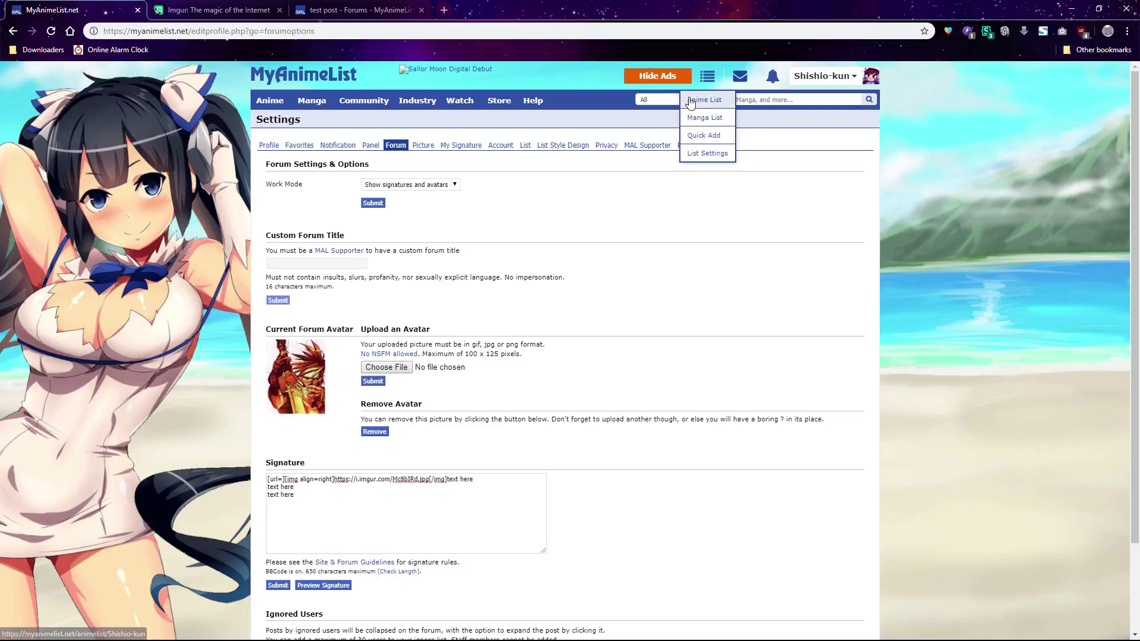
pyautogui.rightClick(688, 99)
pyautogui.click(735, 168)
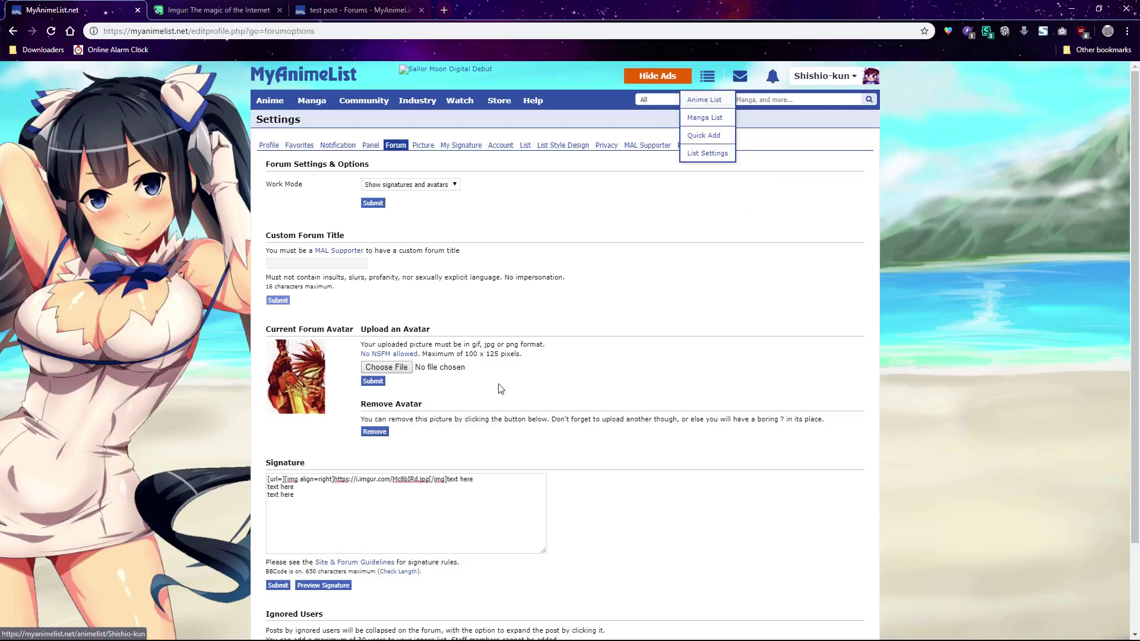
pyautogui.click(282, 480)
pyautogui.hotkey('ctrl', 'v')
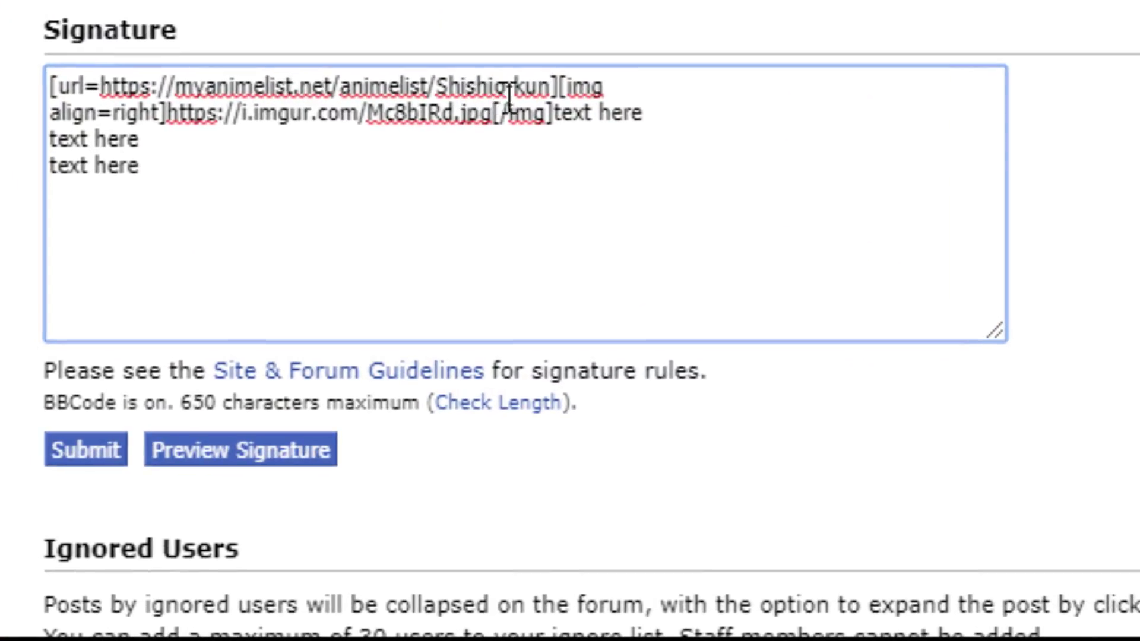
pyautogui.write(']')
pyautogui.click(558, 113)
pyautogui.write('[')
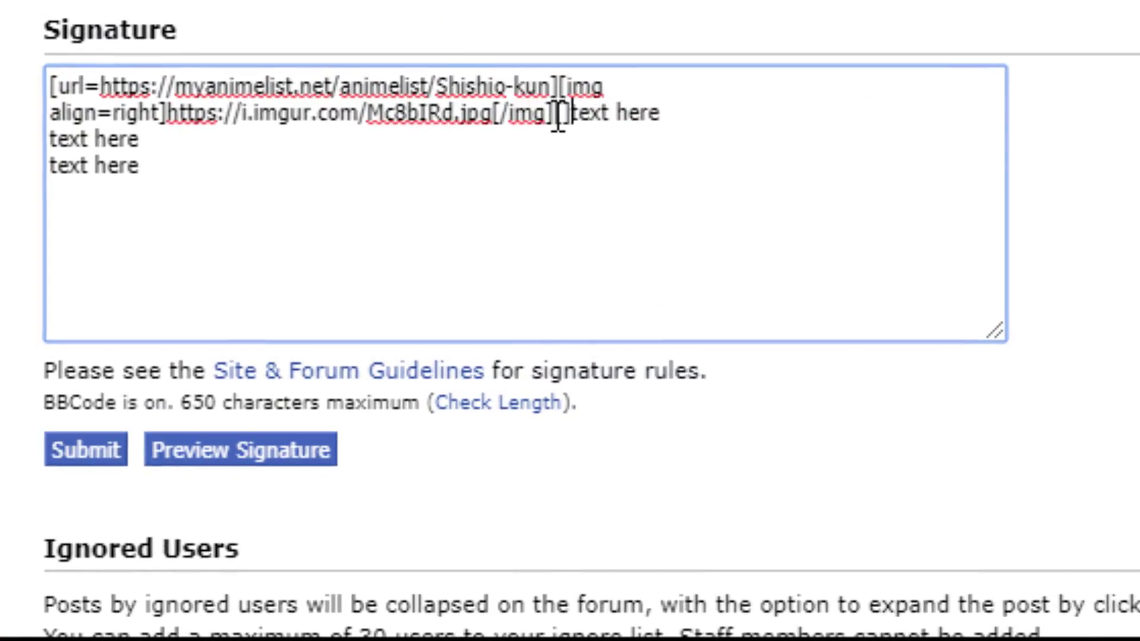
pyautogui.write('/url]')
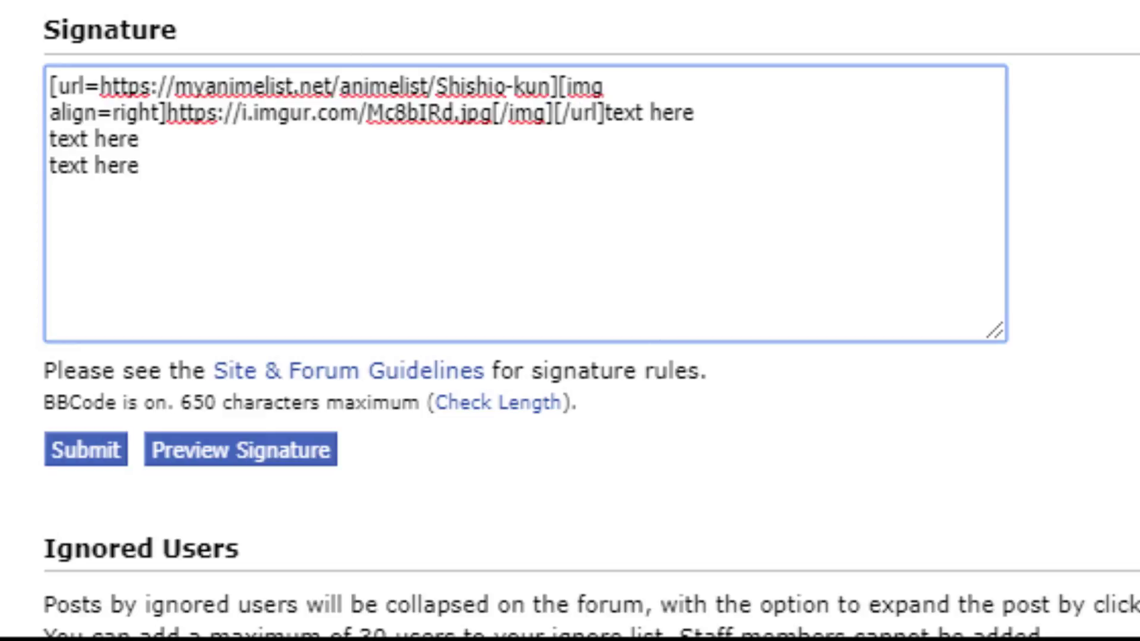
pyautogui.click(77, 451)
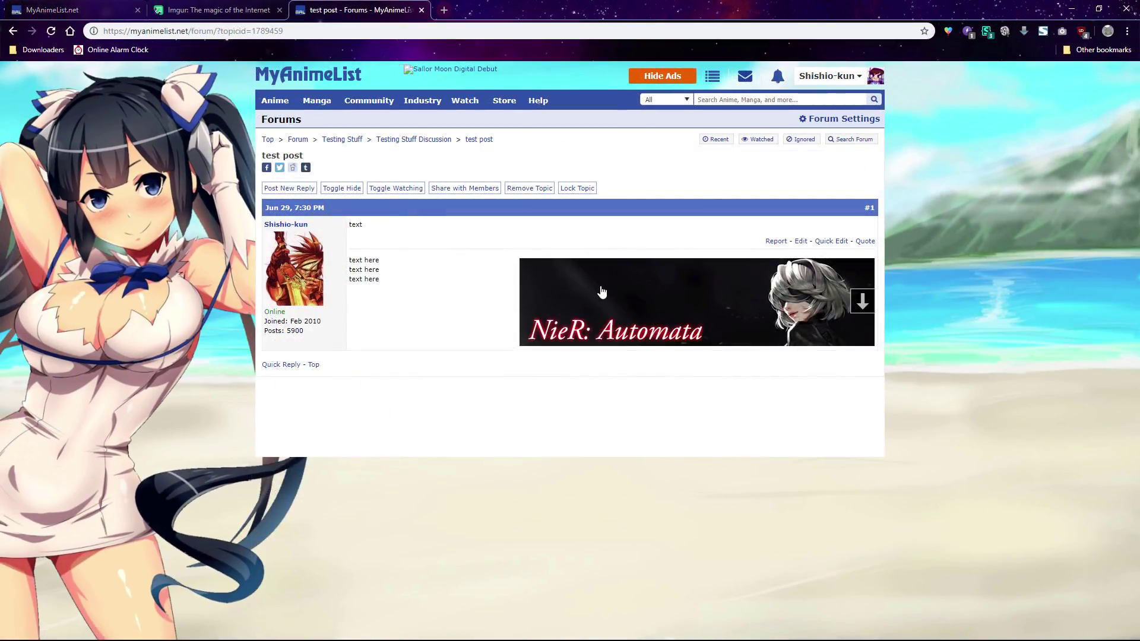
# - Follow the signature banner's link in the forum test post to check that it opens the anime list
pyautogui.click(639, 296)
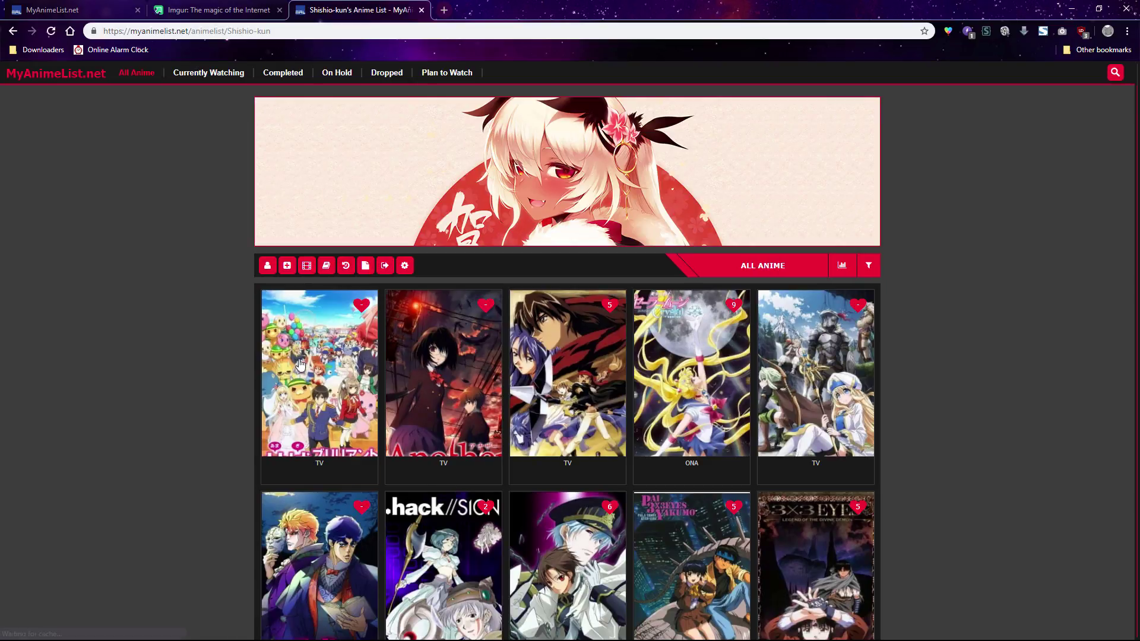
pyautogui.moveTo(327, 371)
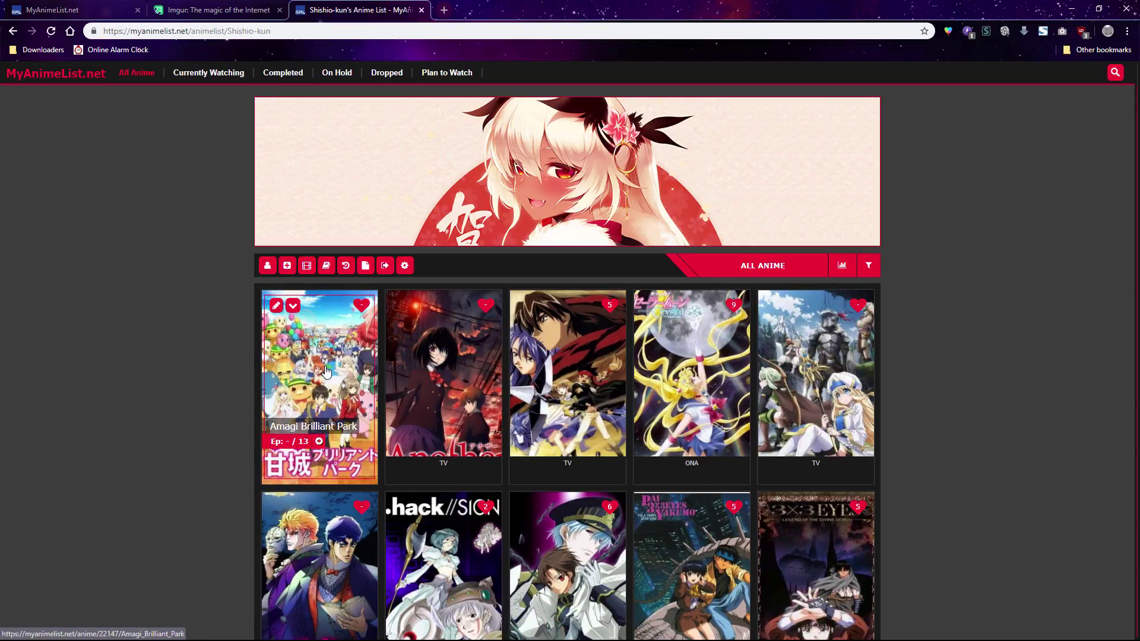